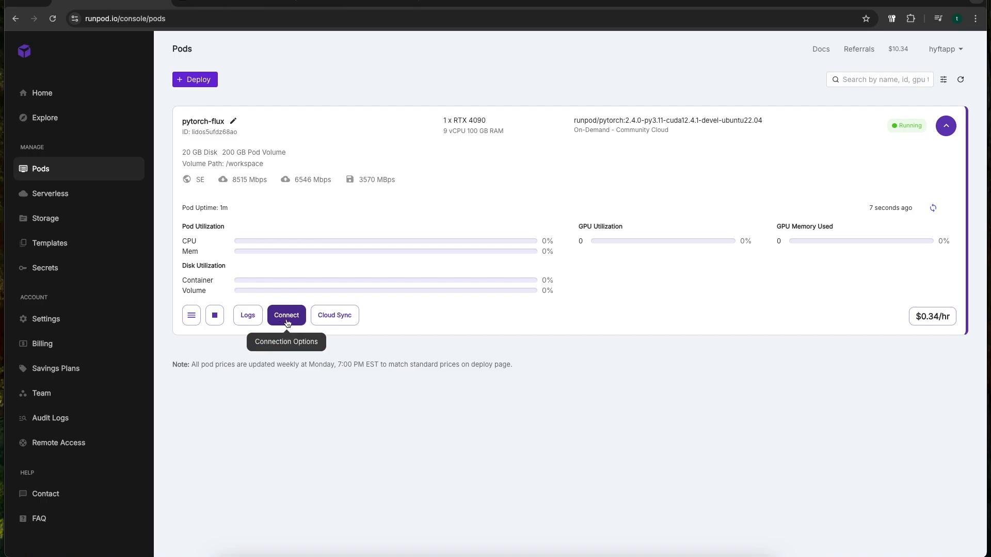
Open the pytorch-flux pod's edit settings and examine the full container image name, including its PyTorch version
{"action": "left_click", "coordinate": [191, 316]}
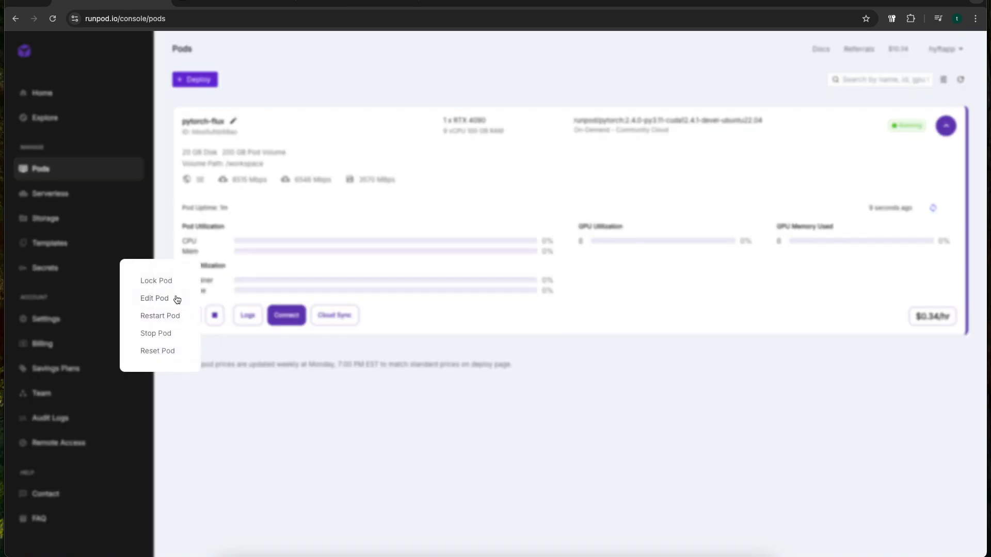
{"action": "left_click", "coordinate": [175, 301]}
{"action": "left_click", "coordinate": [385, 215]}
{"action": "left_click_drag", "start_coordinate": [376, 216], "coordinate": [506, 216]}
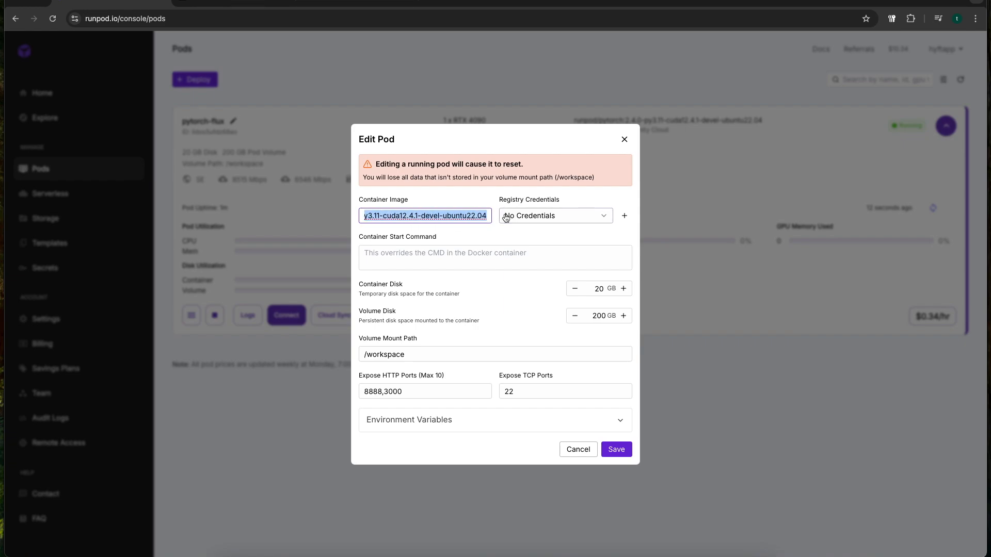
{"action": "left_click", "coordinate": [460, 216]}
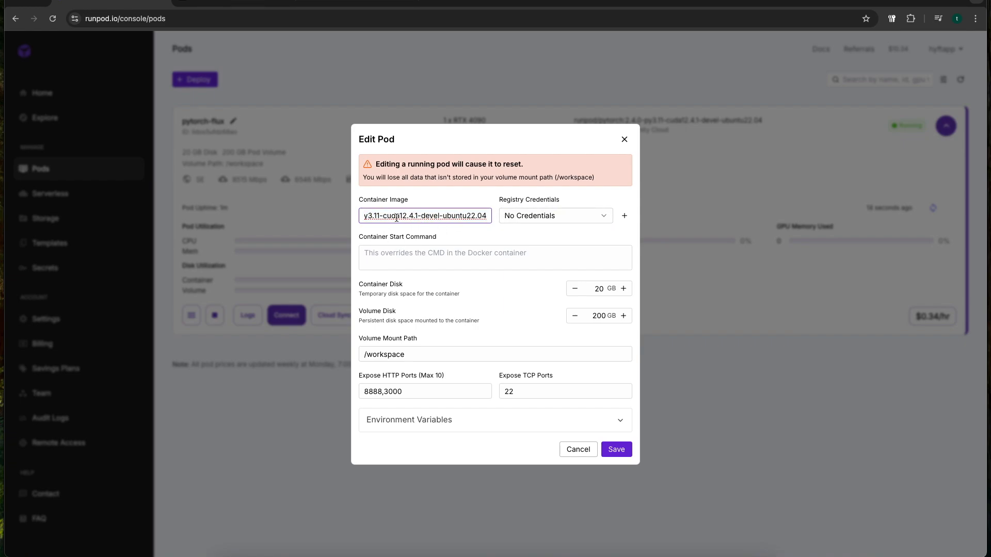
{"action": "left_click_drag", "start_coordinate": [391, 215], "coordinate": [342, 218]}
{"action": "left_click", "coordinate": [430, 215]}
{"action": "left_click_drag", "start_coordinate": [410, 215], "coordinate": [432, 216]}
{"action": "left_click", "coordinate": [434, 216]}
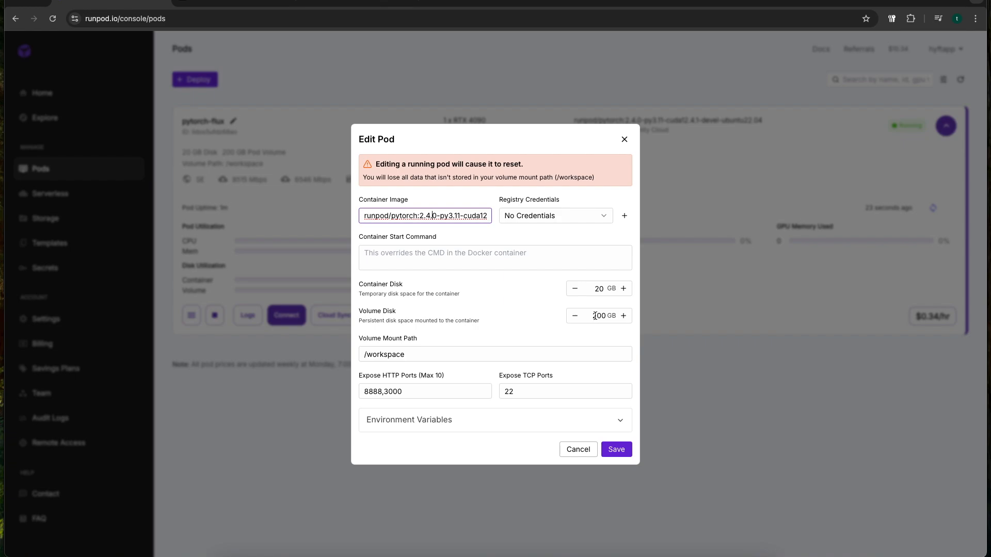
Review the pod's volume disk size and exposed HTTP ports, and close the settings without saving
{"action": "left_click_drag", "start_coordinate": [591, 315], "coordinate": [613, 317]}
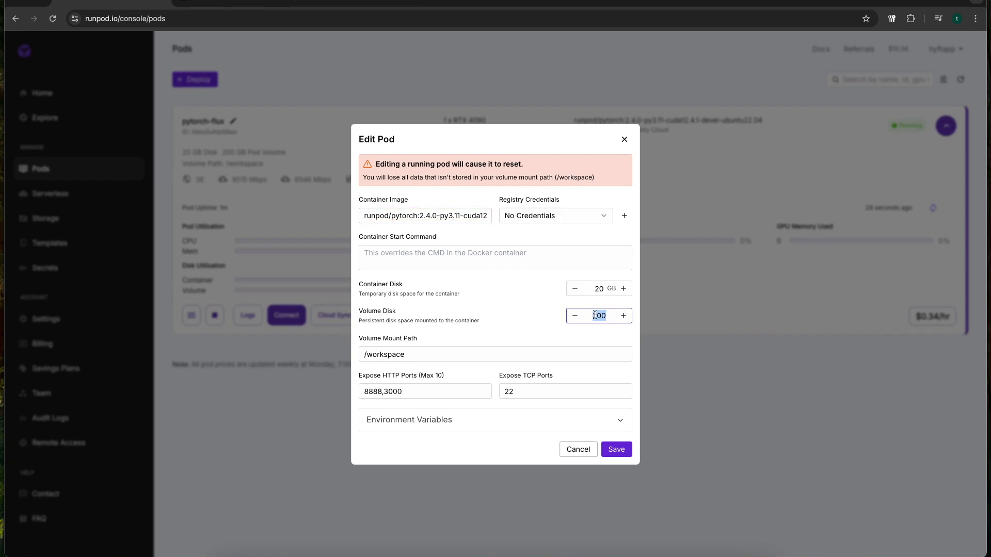
{"action": "left_click", "coordinate": [592, 316]}
{"action": "left_click_drag", "start_coordinate": [591, 315], "coordinate": [604, 318]}
{"action": "left_click", "coordinate": [604, 316]}
{"action": "left_click_drag", "start_coordinate": [422, 389], "coordinate": [393, 372]}
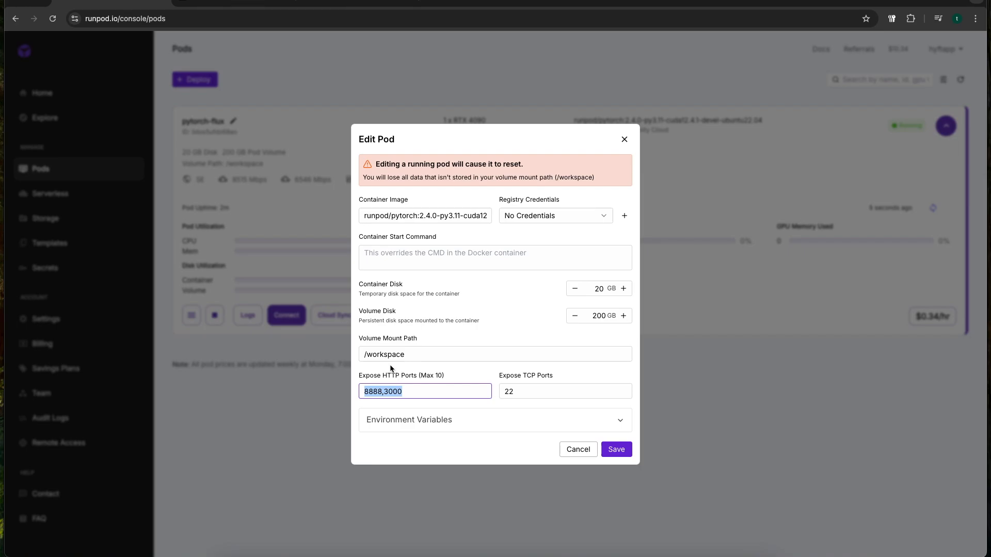
{"action": "left_click", "coordinate": [624, 141]}
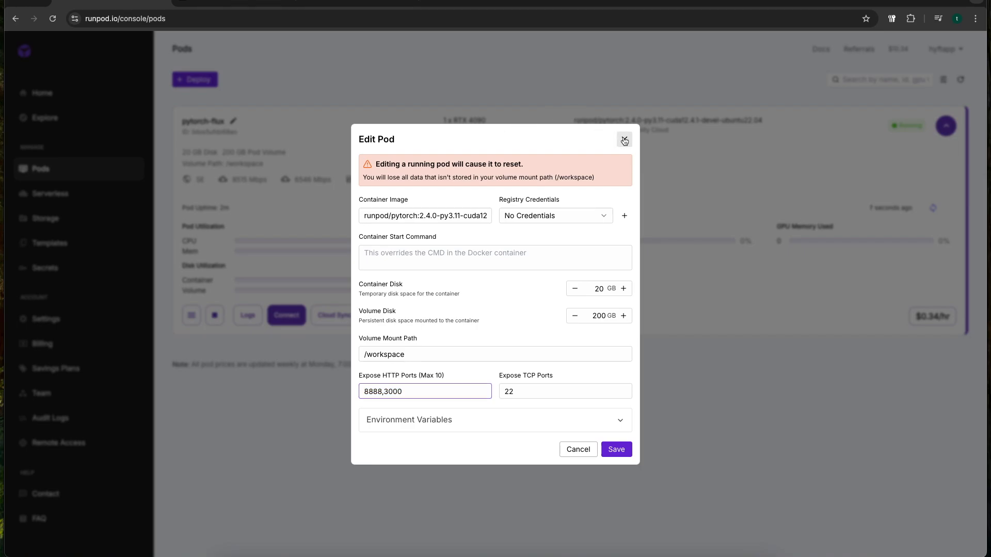
Connect to the pytorch-flux pod through its Jupyter Lab service on port 8888
{"action": "left_click", "coordinate": [295, 316]}
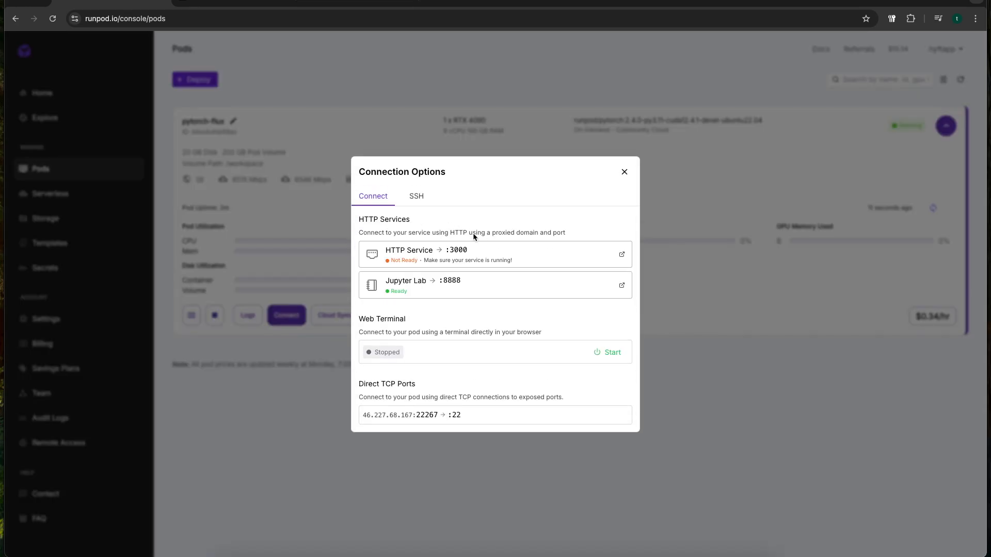
{"action": "left_click", "coordinate": [454, 295]}
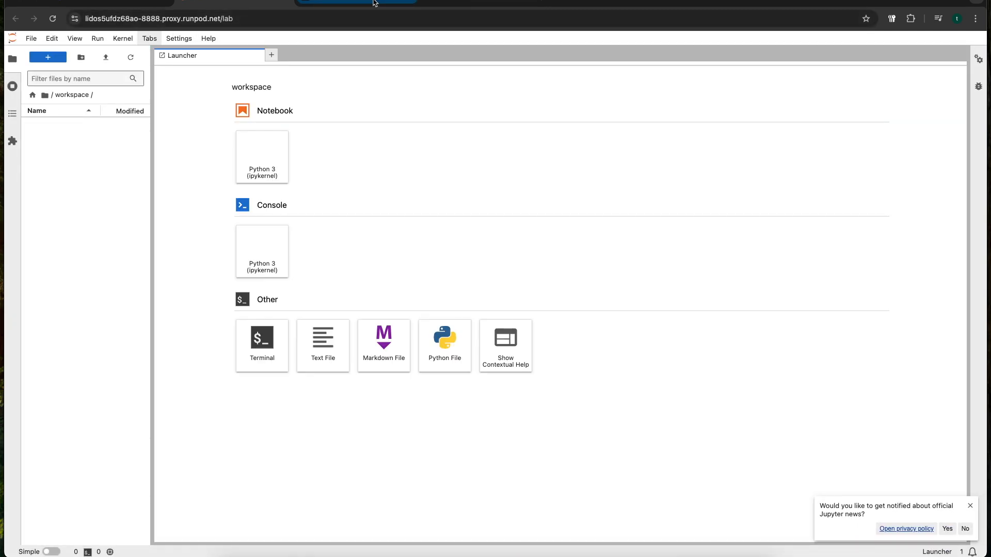
Switch to the Patreon page and download patreon_EasyAnInstall.sh from the Easy Animate v5.1 post
{"action": "left_click", "coordinate": [361, 3]}
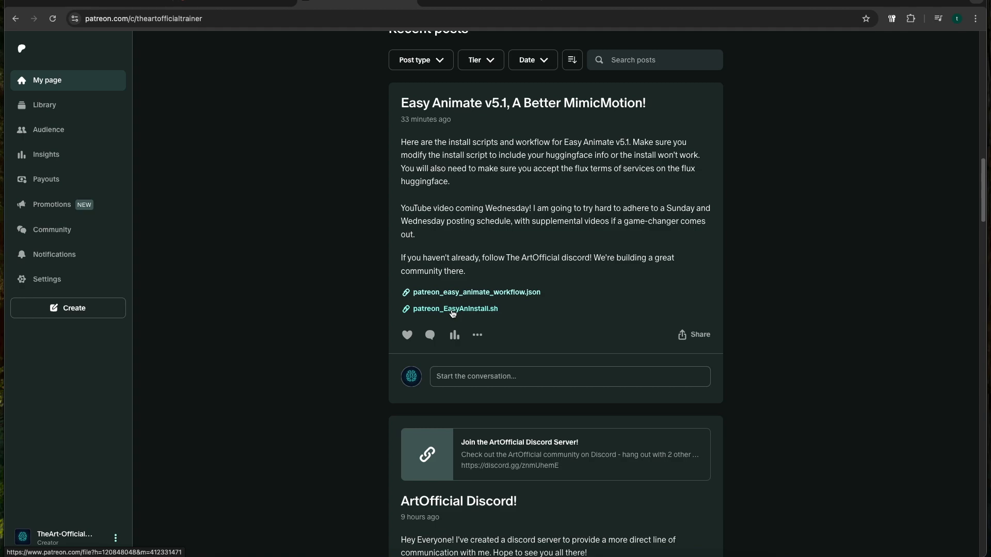
{"action": "left_click", "coordinate": [452, 312]}
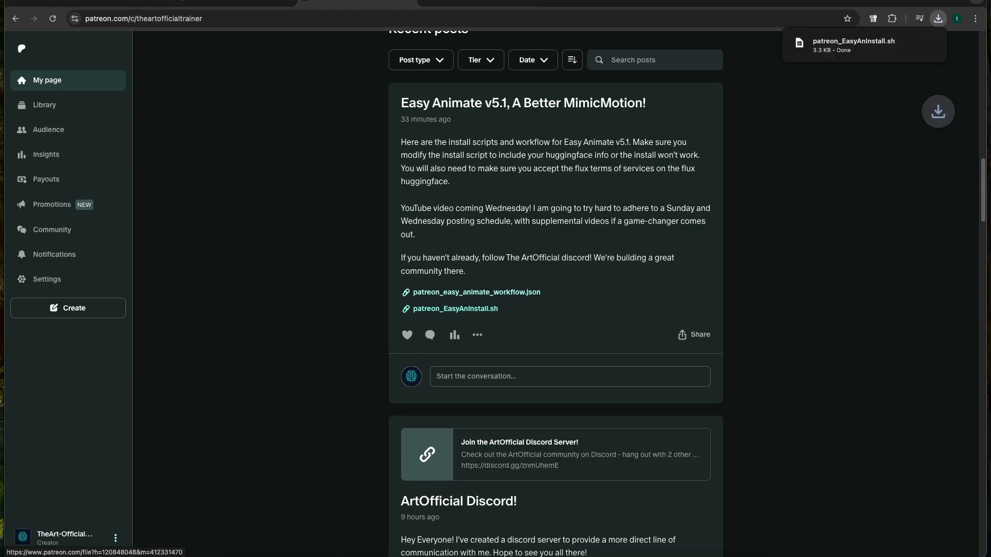
Return to JupyterLab, upload the downloaded patreon_EasyAnInstall.sh into the workspace folder, and open it in the editor
{"action": "left_click", "coordinate": [225, 2]}
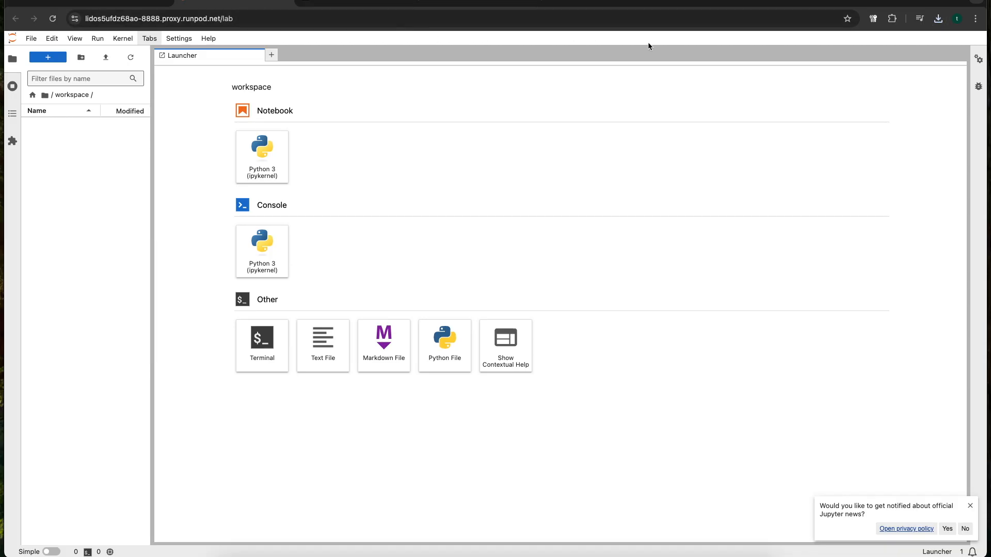
{"action": "left_click", "coordinate": [938, 19]}
{"action": "left_click_drag", "start_coordinate": [842, 69], "coordinate": [101, 154]}
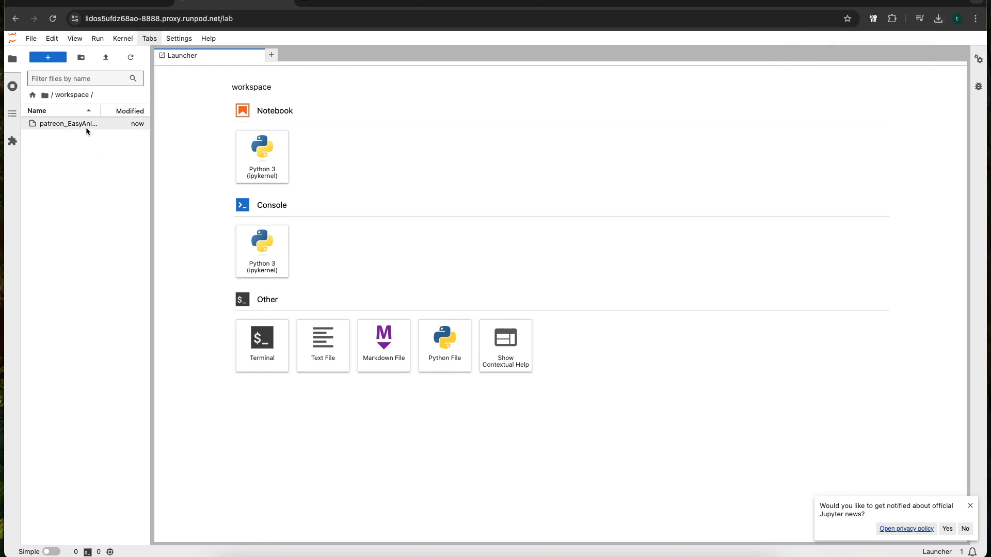
{"action": "double_click", "coordinate": [88, 126]}
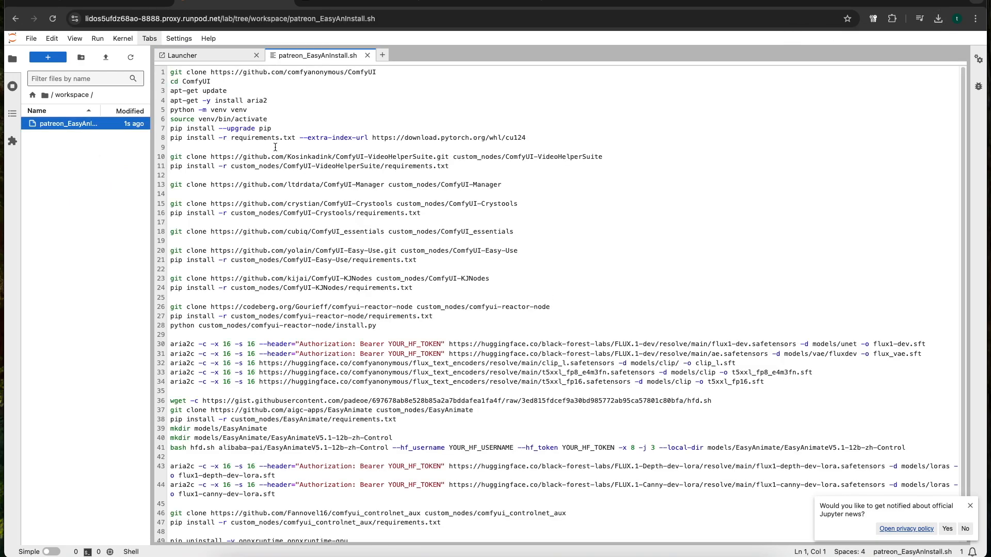
Examine where the install script uses the YOUR_HF_USERNAME and YOUR_HF_TOKEN placeholders
{"action": "scroll", "coordinate": [309, 196], "scroll_direction": "down", "scroll_amount": 2}
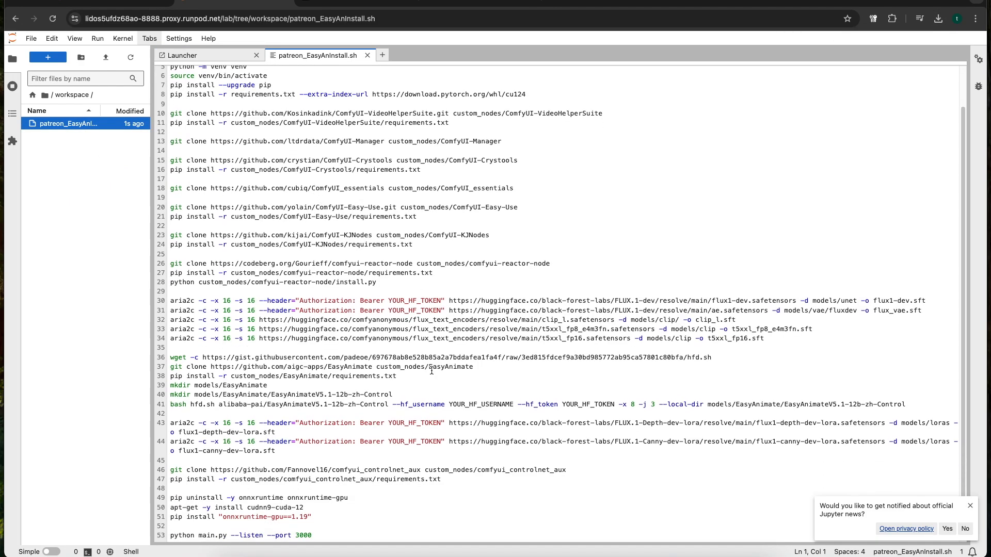
{"action": "left_click_drag", "start_coordinate": [389, 424], "coordinate": [519, 406]}
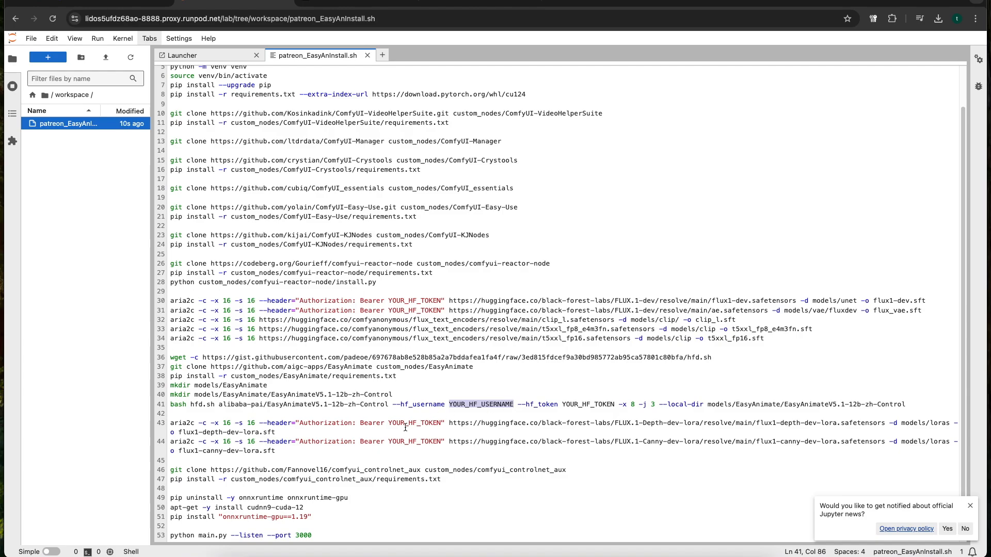
{"action": "left_click", "coordinate": [359, 423]}
{"action": "left_click_drag", "start_coordinate": [360, 423], "coordinate": [442, 424]}
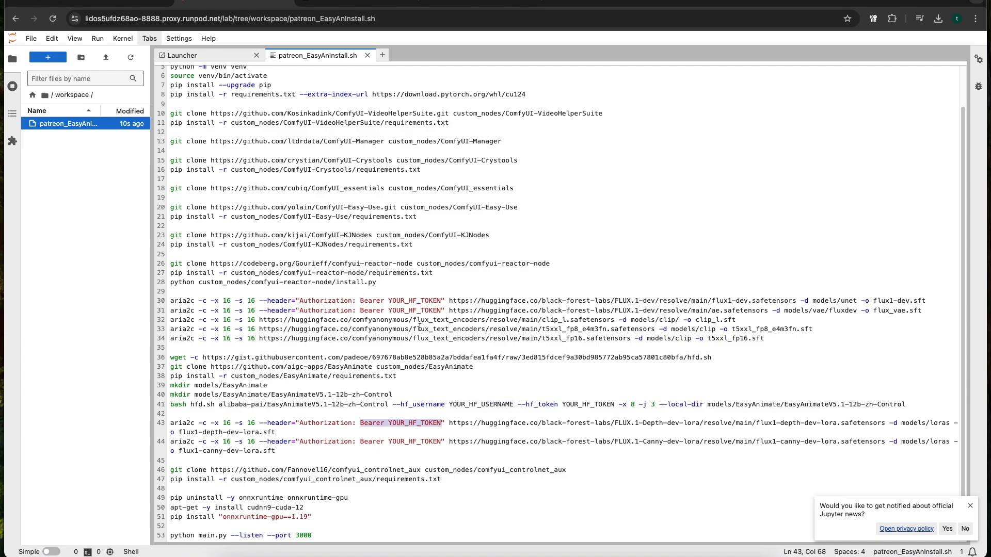
{"action": "left_click_drag", "start_coordinate": [359, 301], "coordinate": [442, 301]}
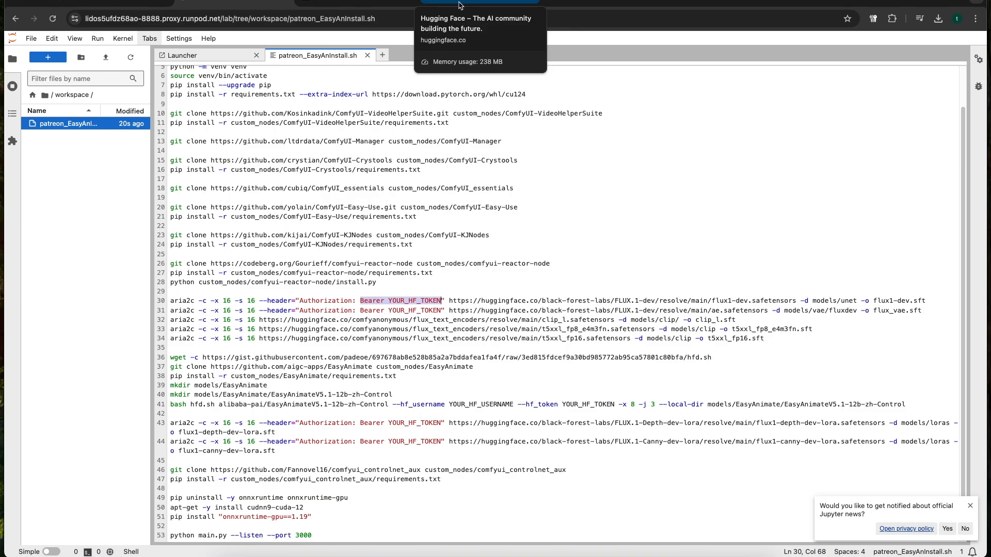
Switch to Hugging Face and go to the account's Access Tokens page
{"action": "left_click", "coordinate": [459, 5]}
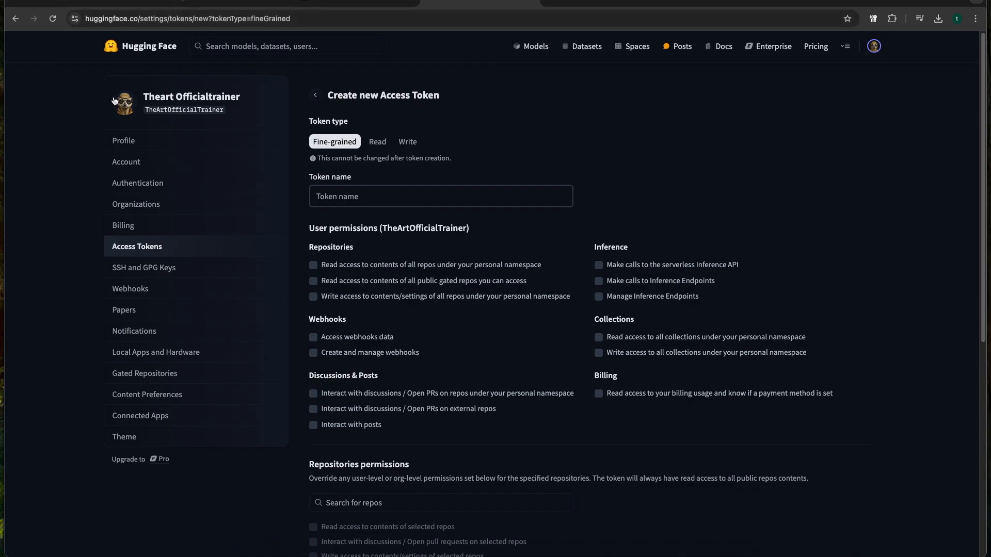
{"action": "left_click", "coordinate": [876, 48]}
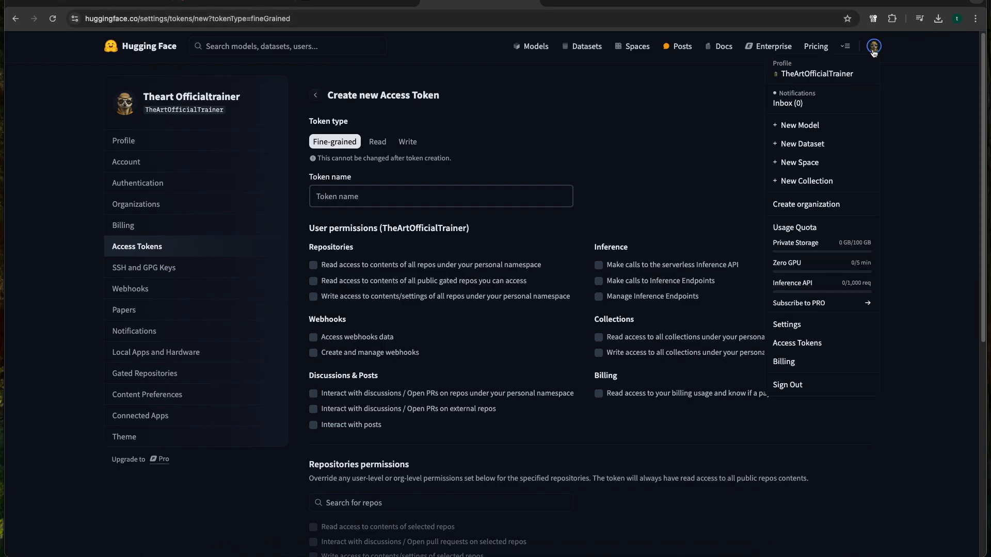
{"action": "left_click", "coordinate": [876, 45]}
{"action": "left_click", "coordinate": [875, 47]}
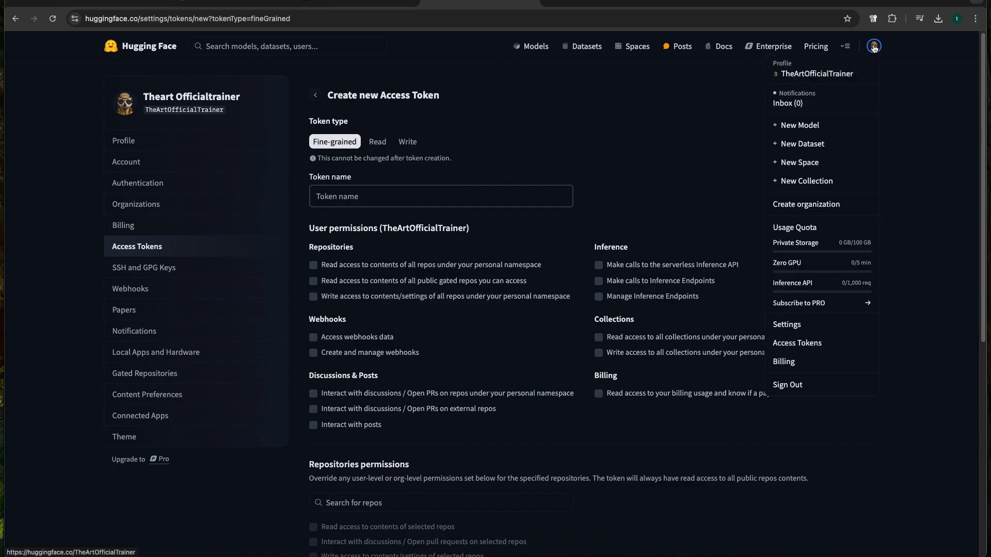
{"action": "left_click", "coordinate": [800, 349]}
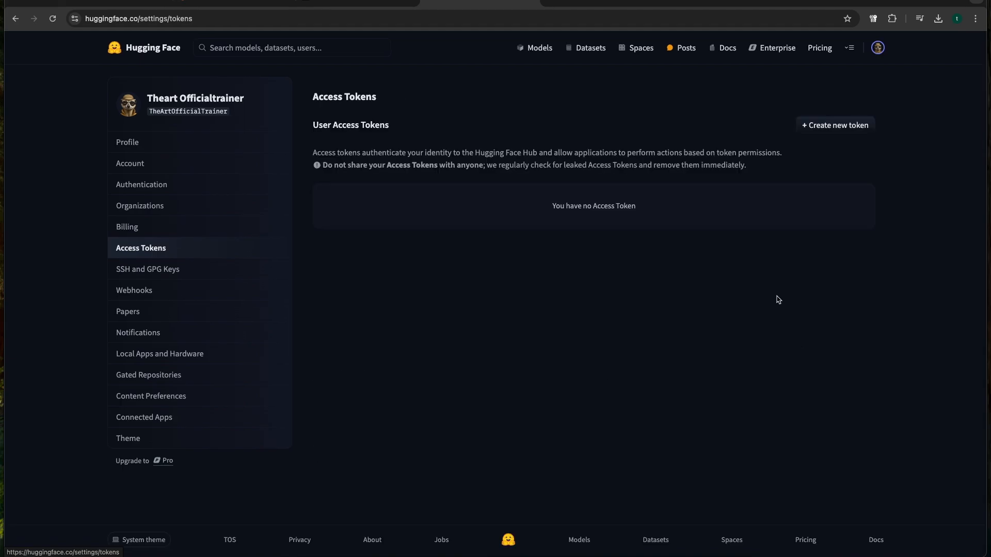
Create a new Read access token named easyanimate, copy its value, and close the token dialog
{"action": "left_click", "coordinate": [854, 126]}
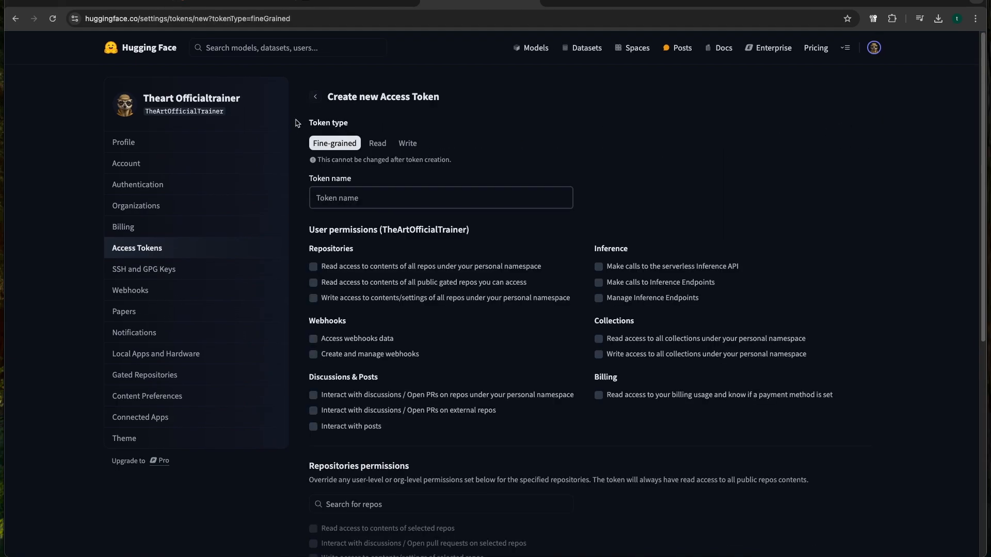
{"action": "left_click", "coordinate": [378, 146]}
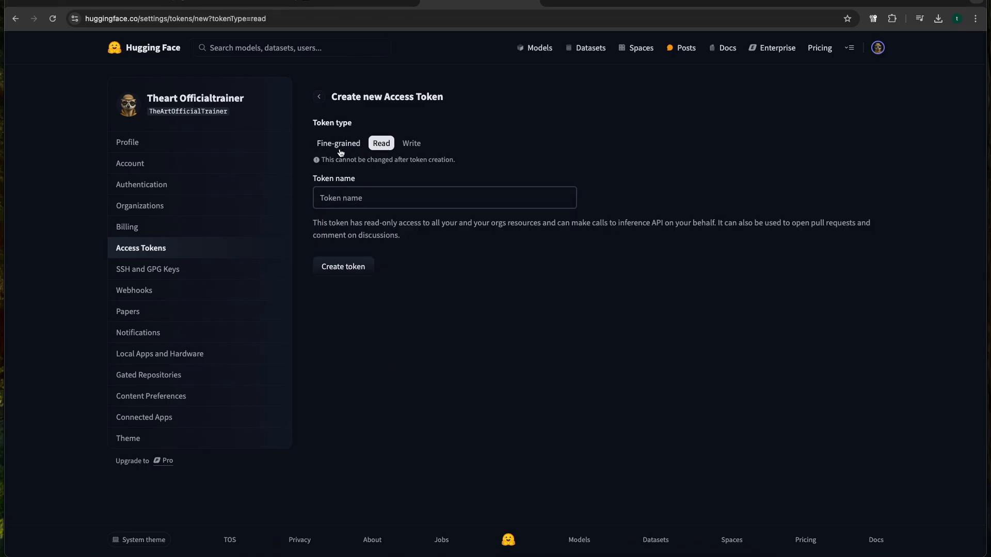
{"action": "left_click", "coordinate": [347, 198]}
{"action": "type", "text": "easyanima"}
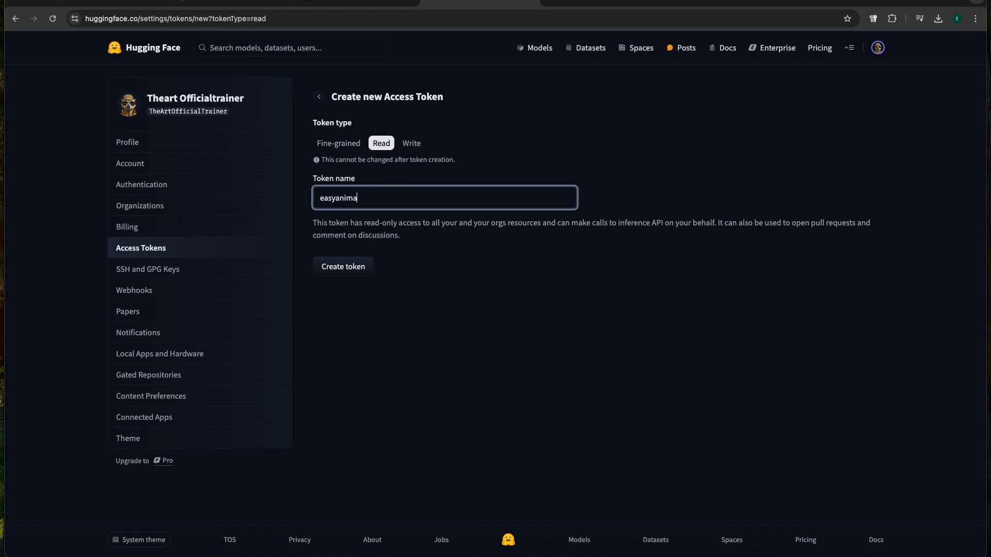
{"action": "type", "text": "te"}
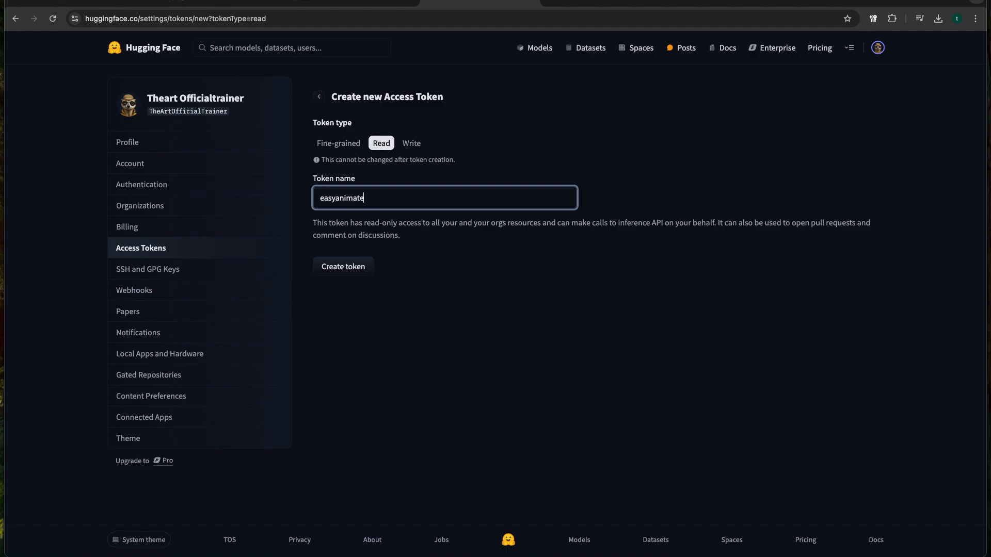
{"action": "left_click", "coordinate": [350, 271]}
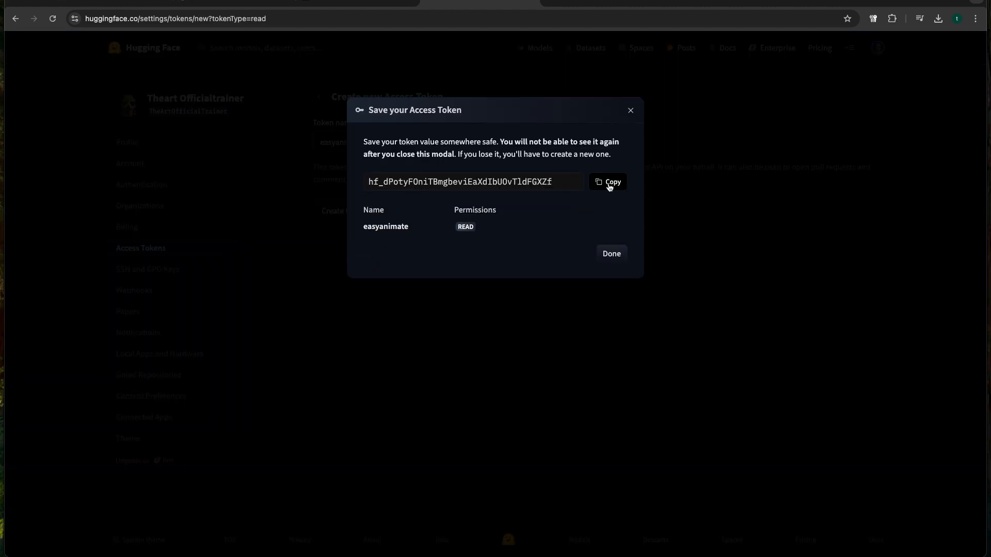
{"action": "left_click", "coordinate": [609, 184]}
{"action": "left_click", "coordinate": [630, 110]}
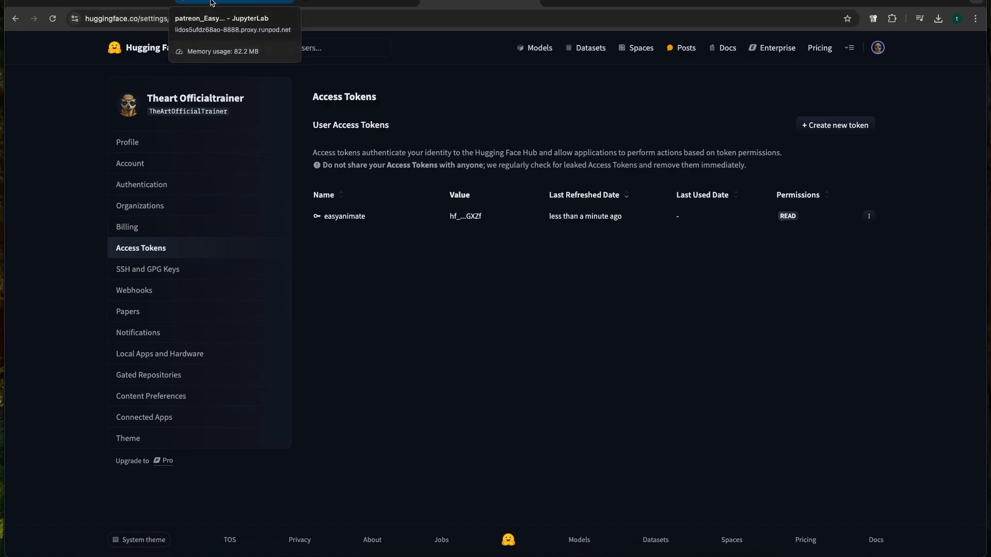
Back in the JupyterLab install script, replace every occurrence of YOUR_HF_TOKEN with the copied Hugging Face access token
{"action": "left_click", "coordinate": [212, 3]}
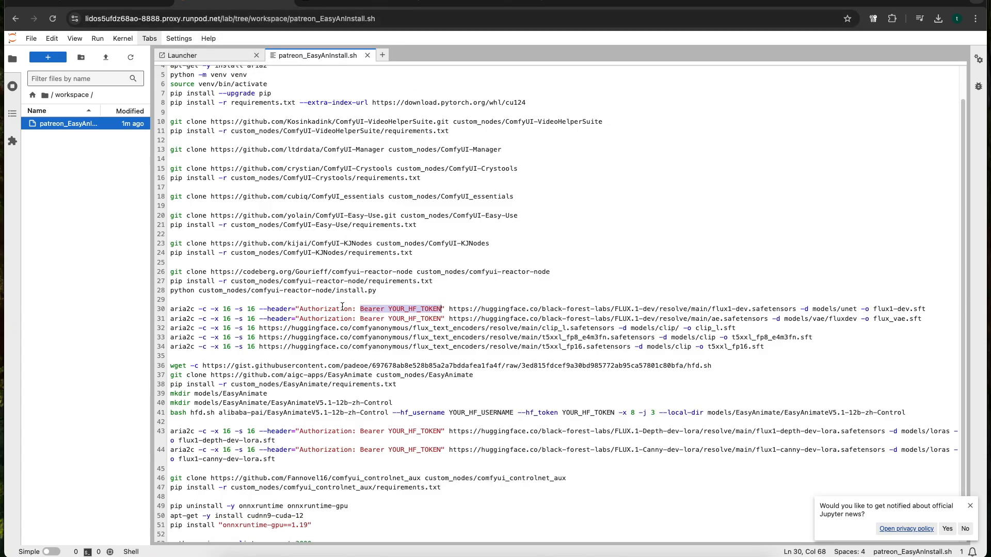
{"action": "scroll", "coordinate": [426, 320], "scroll_direction": "up", "scroll_amount": 2}
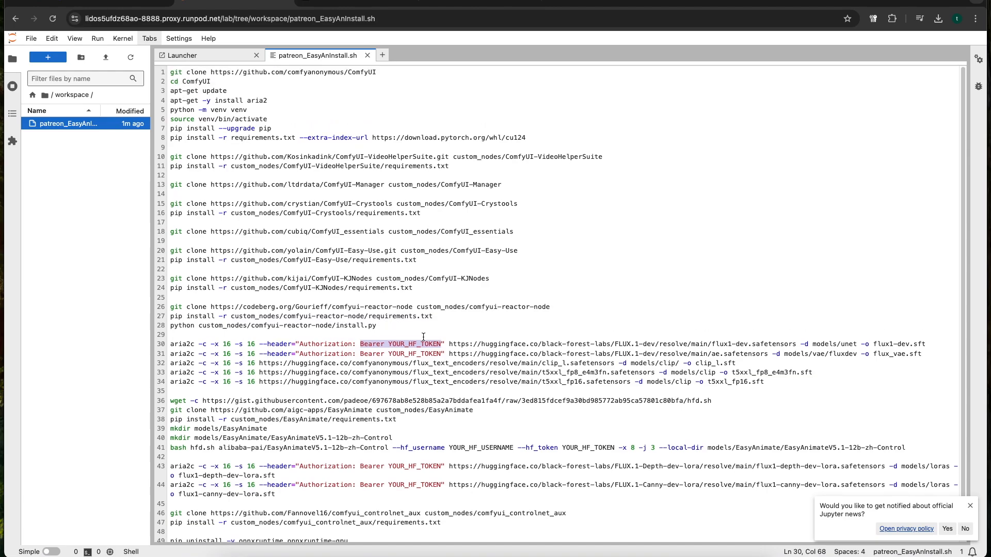
{"action": "left_click", "coordinate": [395, 233]}
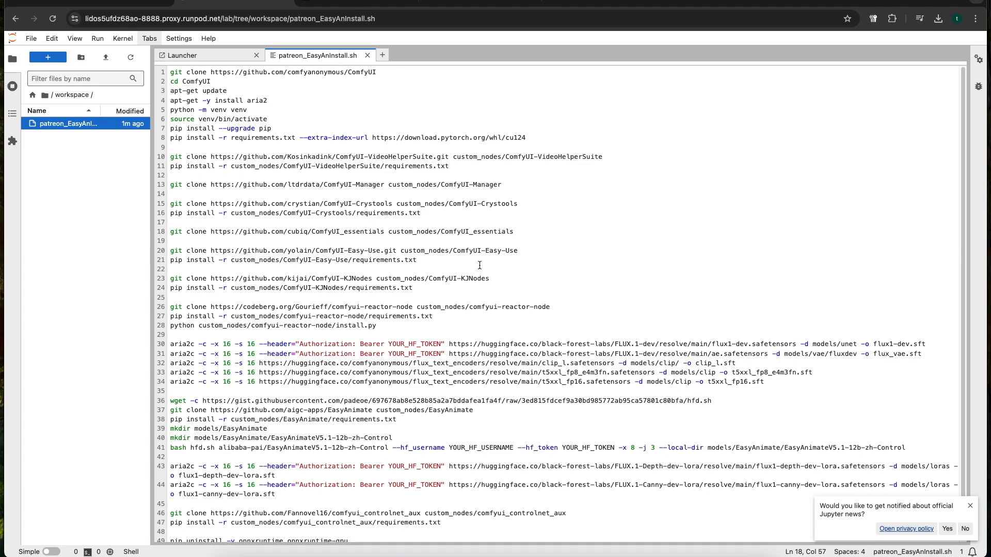
{"action": "key", "text": "ctrl+f"}
{"action": "left_click", "coordinate": [763, 75]}
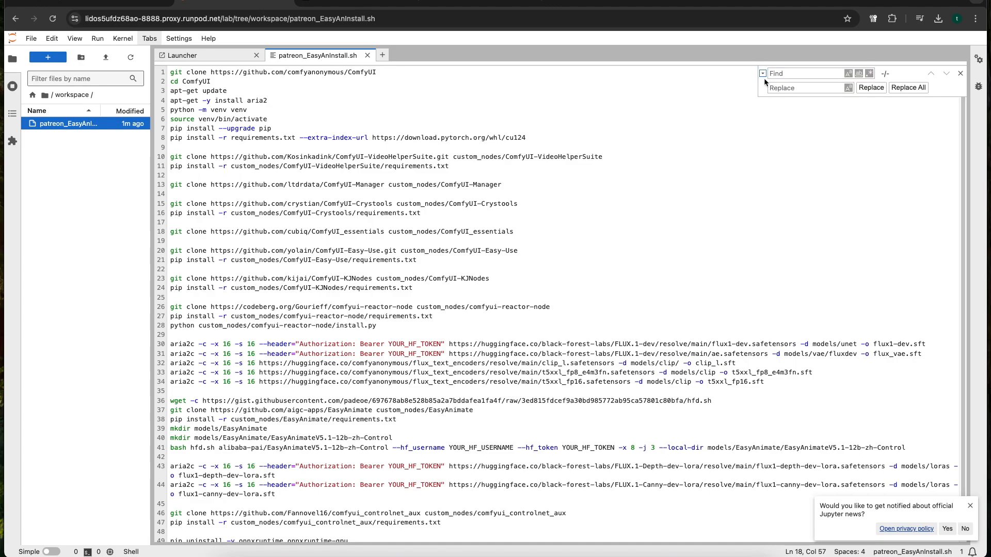
{"action": "type", "text": "y"}
{"action": "left_click_drag", "start_coordinate": [442, 343], "coordinate": [388, 343]}
{"action": "key", "text": "ctrl+f"}
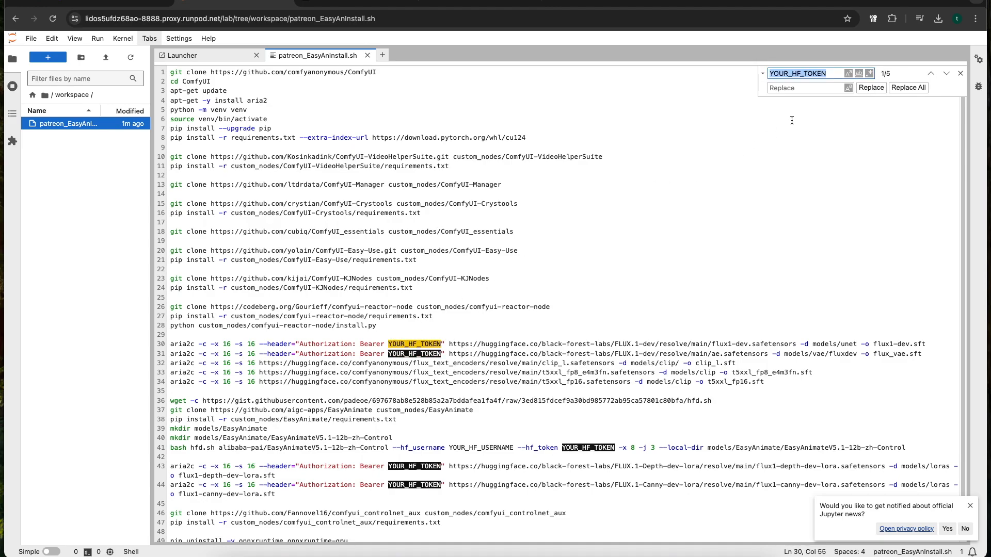
{"action": "left_click", "coordinate": [805, 88]}
{"action": "key", "text": "ctrl+v"}
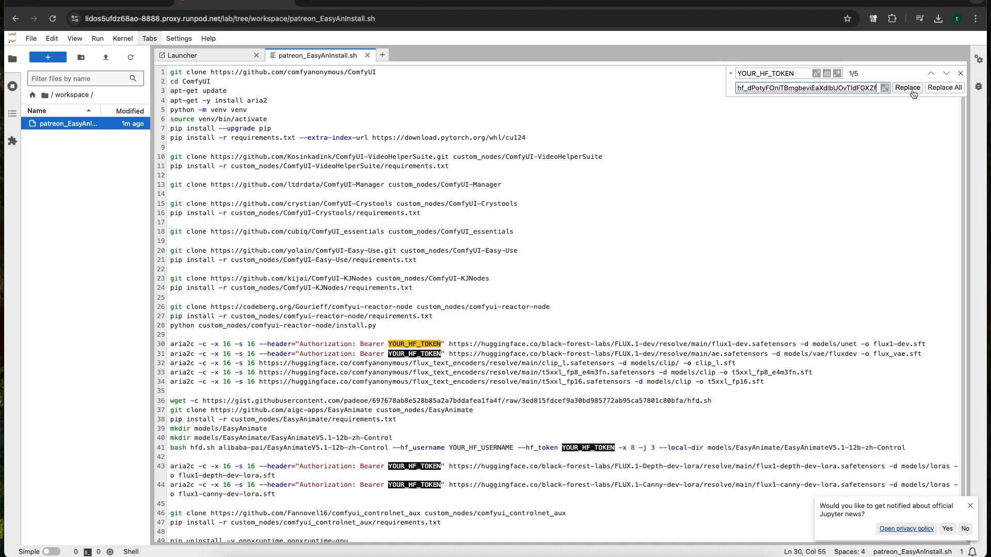
{"action": "left_click", "coordinate": [945, 87]}
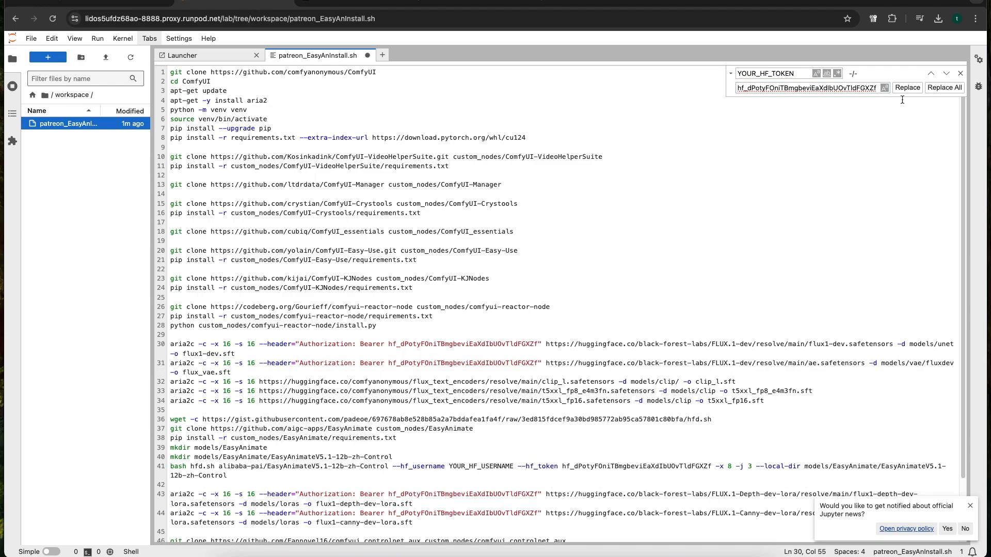
Replace the YOUR_HF_USERNAME placeholder in the install script's hfd.sh line with the account username copied from the Hugging Face profile page
{"action": "scroll", "coordinate": [444, 428], "scroll_direction": "down", "scroll_amount": 2}
{"action": "left_click_drag", "start_coordinate": [449, 428], "coordinate": [513, 430]}
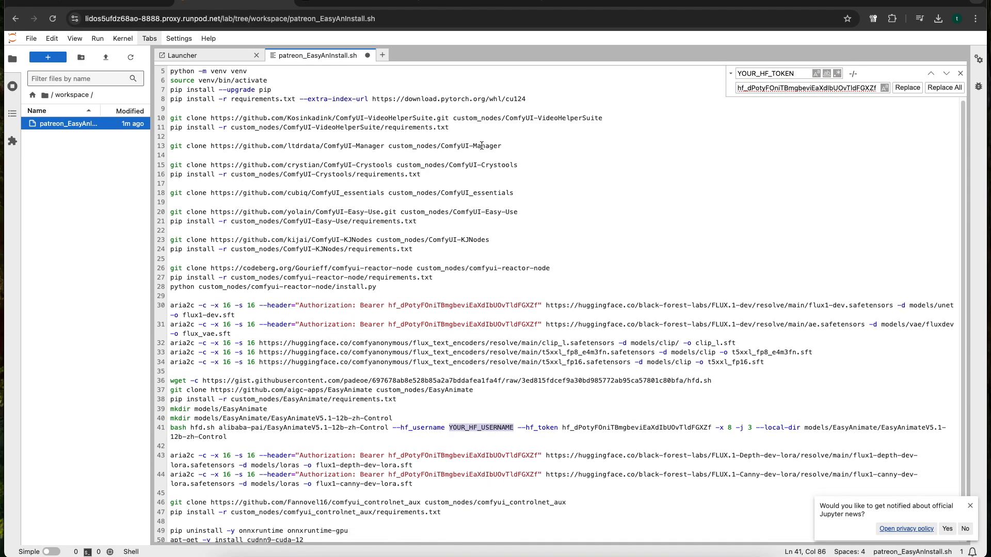
{"action": "left_click", "coordinate": [483, 3]}
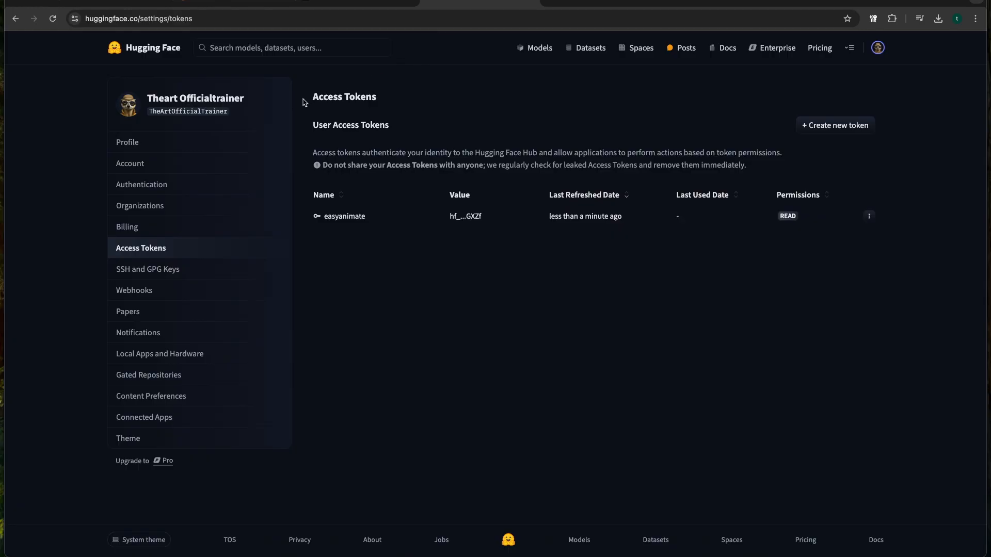
{"action": "left_click", "coordinate": [200, 115]}
{"action": "left_click_drag", "start_coordinate": [196, 213], "coordinate": [101, 218]}
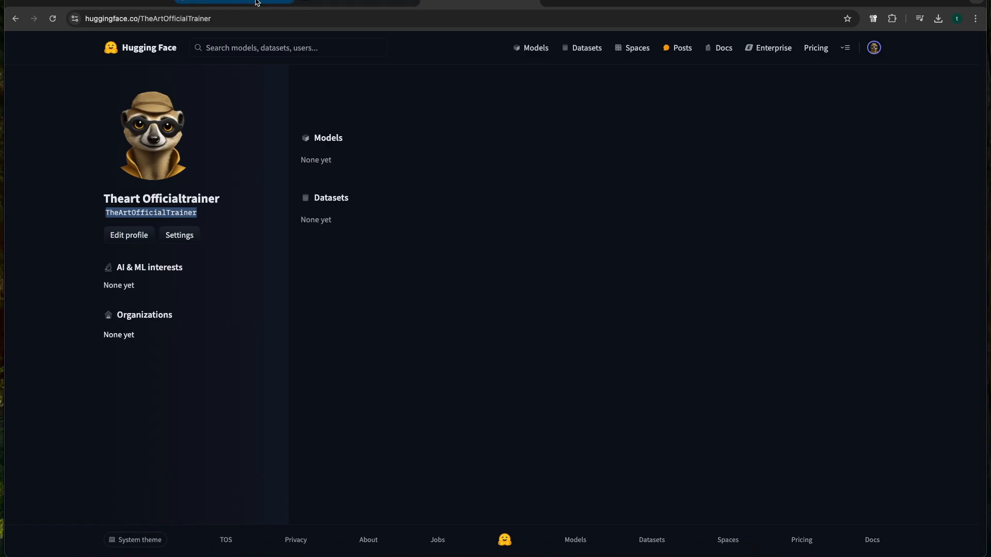
{"action": "left_click", "coordinate": [257, 3]}
{"action": "key", "text": "super+v"}
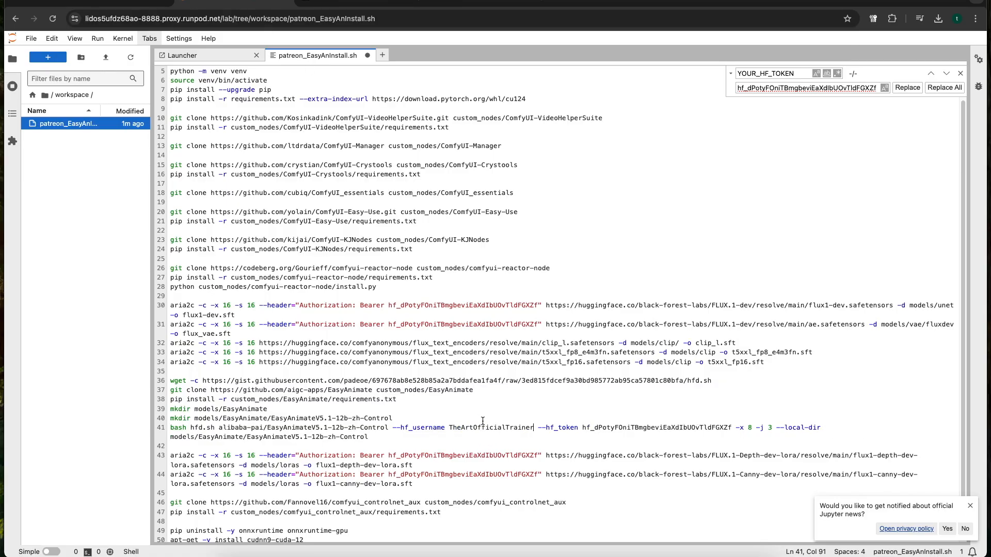
Check the edited hfd.sh download line, save the install script, and close the find-and-replace bar
{"action": "left_click", "coordinate": [169, 437]}
{"action": "key", "text": "BackSpace"}
{"action": "scroll", "coordinate": [240, 407], "scroll_direction": "down", "scroll_amount": 2}
{"action": "scroll", "coordinate": [310, 434], "scroll_direction": "up", "scroll_amount": 4}
{"action": "scroll", "coordinate": [350, 446], "scroll_direction": "down", "scroll_amount": 1}
{"action": "scroll", "coordinate": [366, 218], "scroll_direction": "up", "scroll_amount": 1}
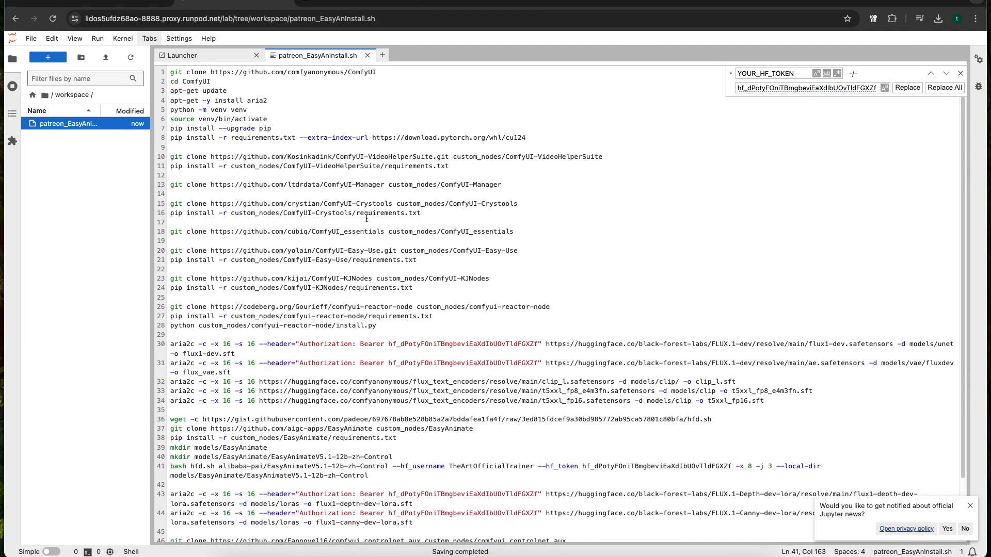
{"action": "left_click", "coordinate": [960, 73]}
{"action": "left_click", "coordinate": [269, 119]}
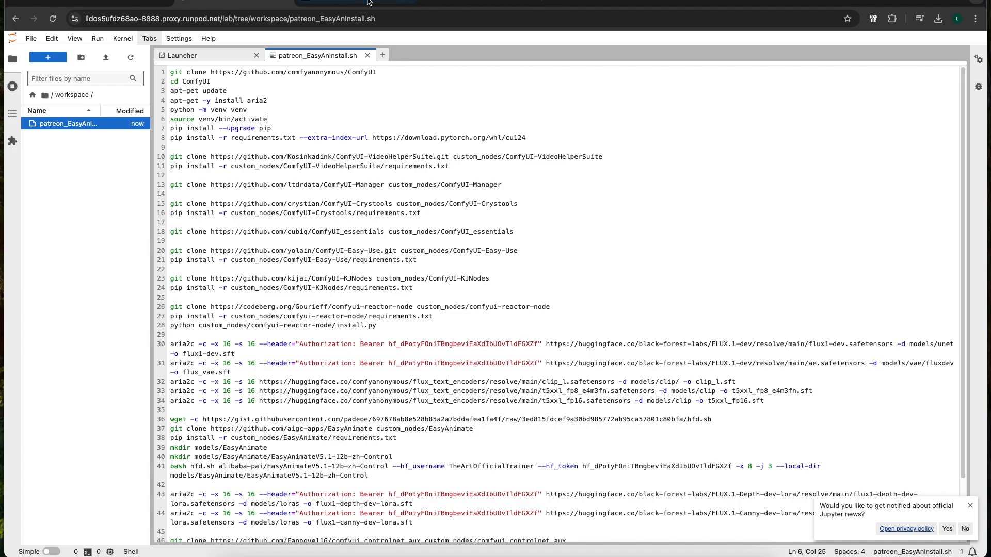
On Hugging Face, search for flux, open black-forest-labs/FLUX.1-dev, and agree to the conditions for accessing the repository
{"action": "left_click", "coordinate": [467, 4]}
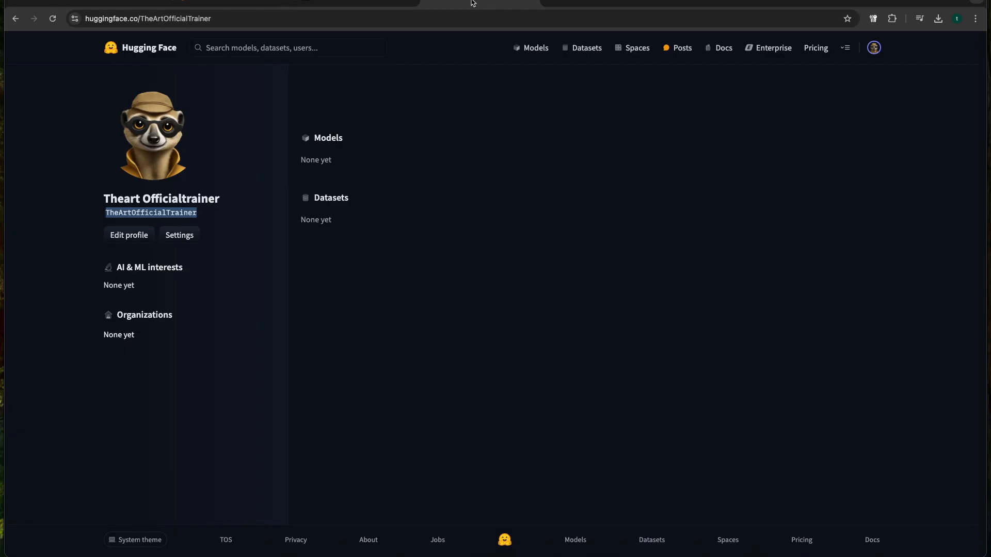
{"action": "left_click", "coordinate": [288, 49]}
{"action": "type", "text": "flux"}
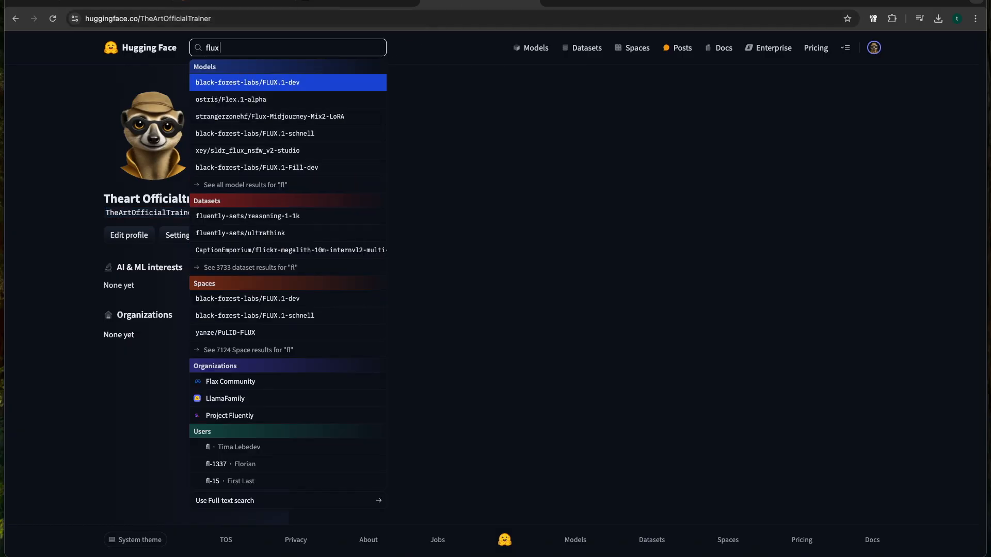
{"action": "key", "text": "Return"}
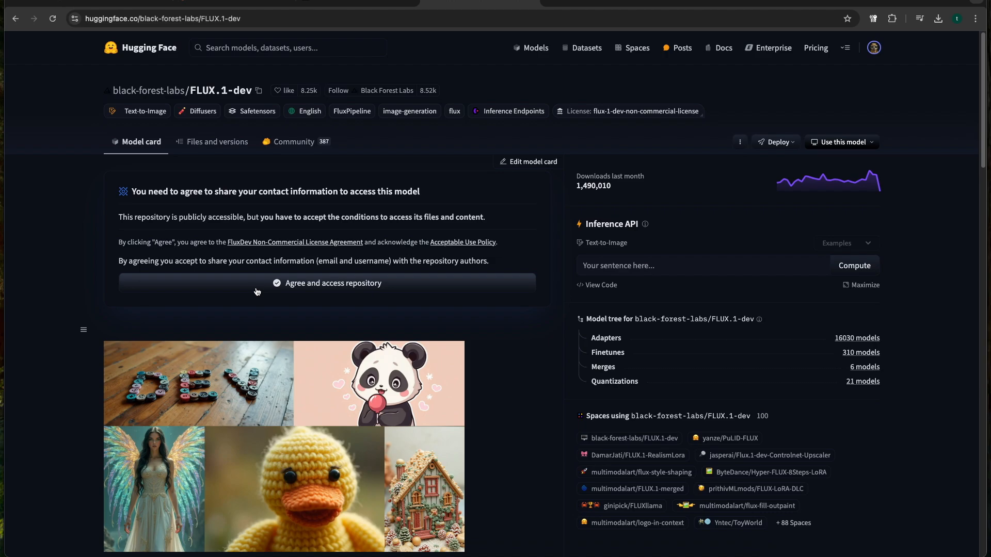
{"action": "left_click", "coordinate": [301, 287]}
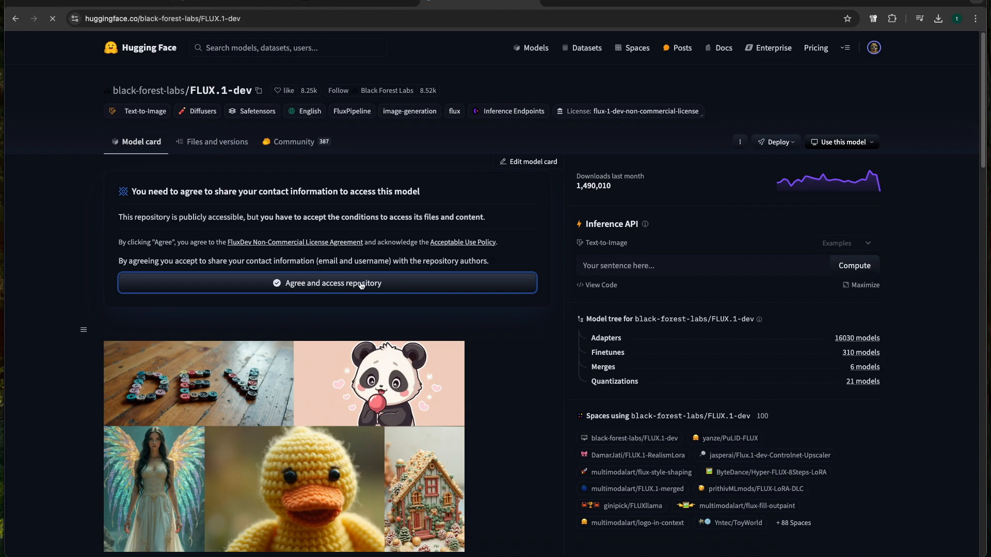
Search for "flux 1 dev lora", open black-forest-labs/FLUX.1-Depth-dev-lora, and agree to its access conditions
{"action": "left_click", "coordinate": [245, 50]}
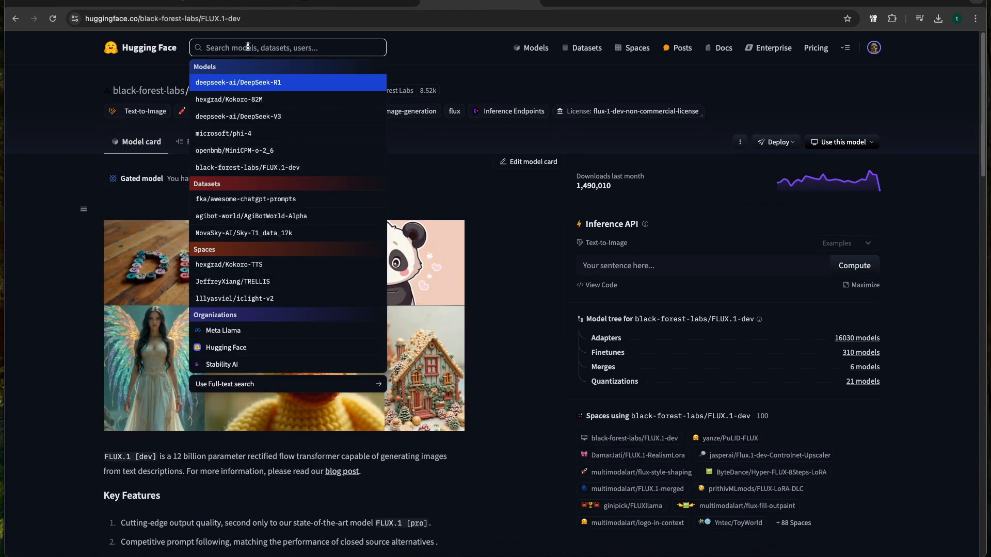
{"action": "type", "text": "flux 1"}
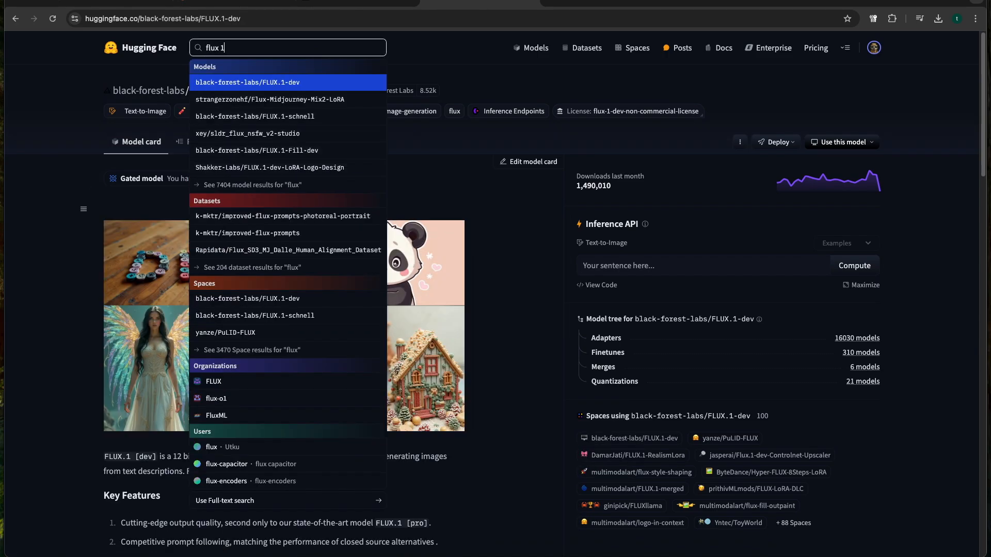
{"action": "type", "text": " dev lora"}
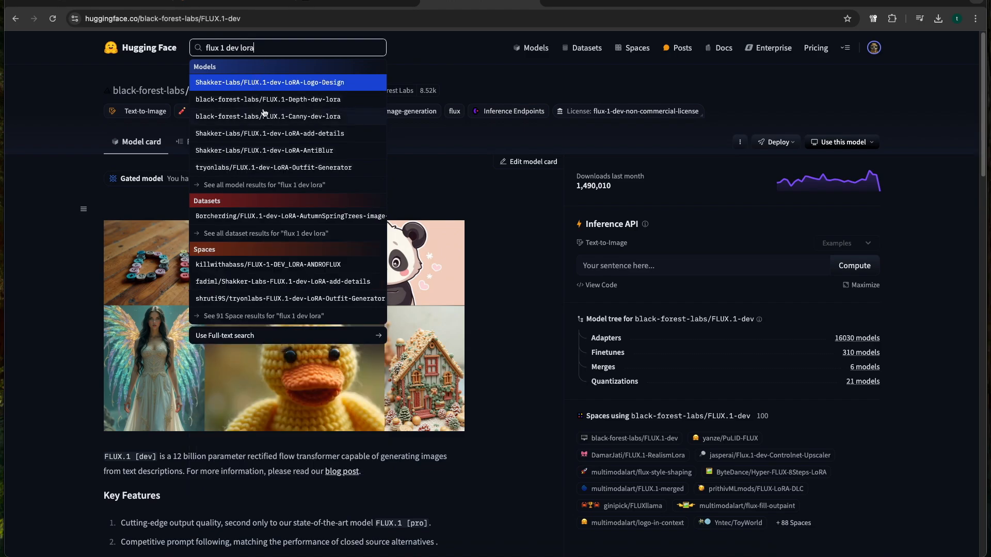
{"action": "left_click", "coordinate": [301, 102]}
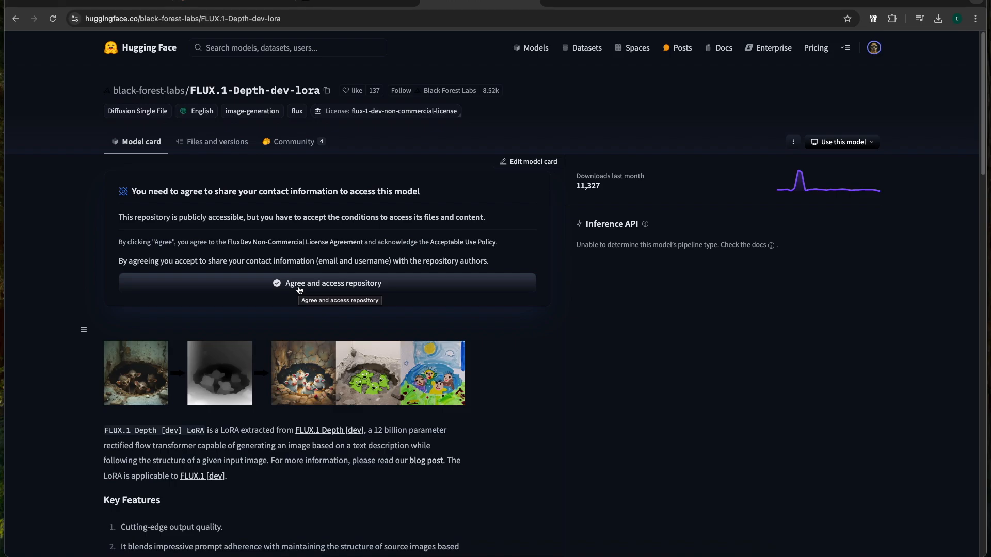
{"action": "left_click", "coordinate": [299, 287]}
Search for canny, open black-forest-labs/FLUX.1-Canny-dev-lora, and agree to its access conditions
{"action": "left_click", "coordinate": [267, 48]}
{"action": "type", "text": "depth"}
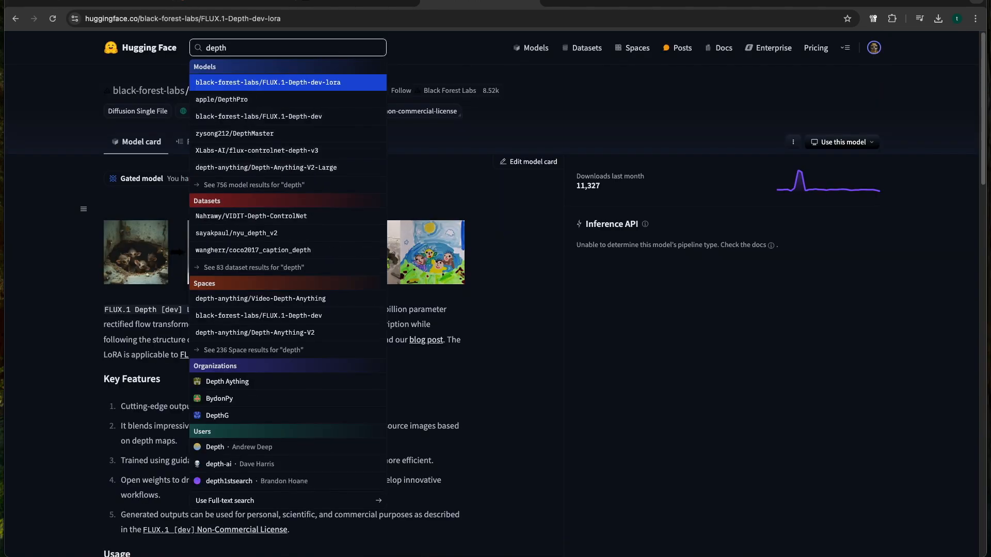
{"action": "key", "text": "BackSpace"}
{"action": "key", "text": "BackSpace"}
{"action": "key", "text": "BackSpace"}
{"action": "key", "text": "BackSpace"}
{"action": "type", "text": "canny"}
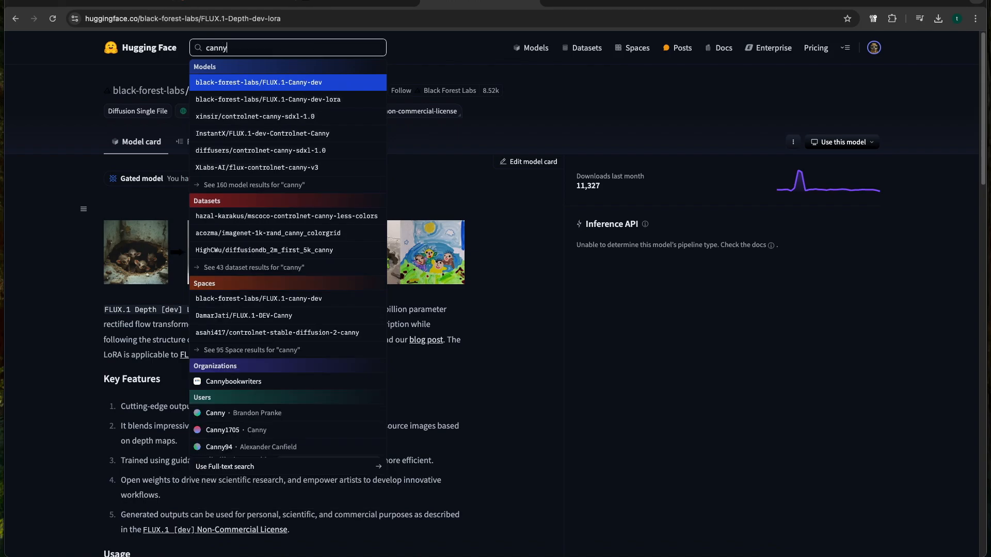
{"action": "left_click", "coordinate": [300, 101]}
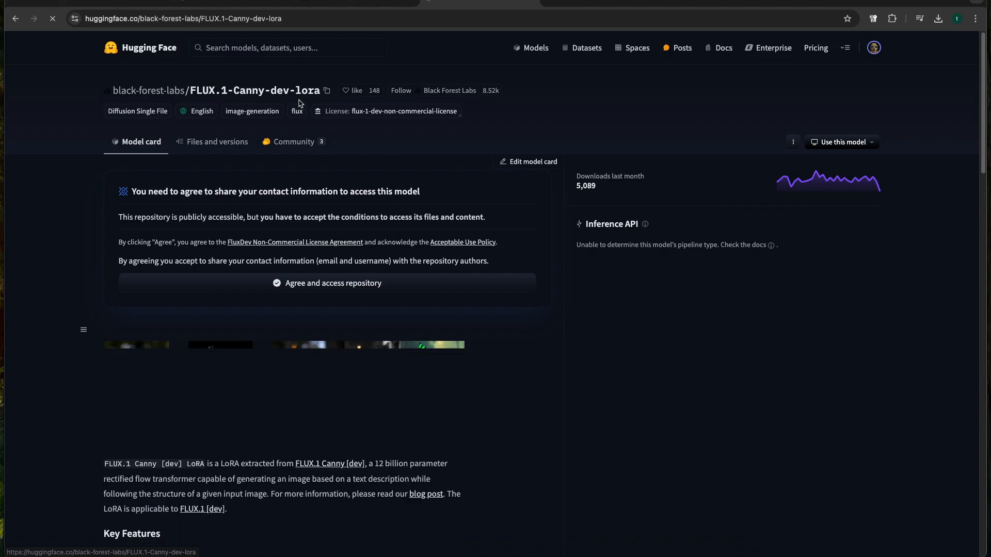
{"action": "left_click", "coordinate": [357, 289]}
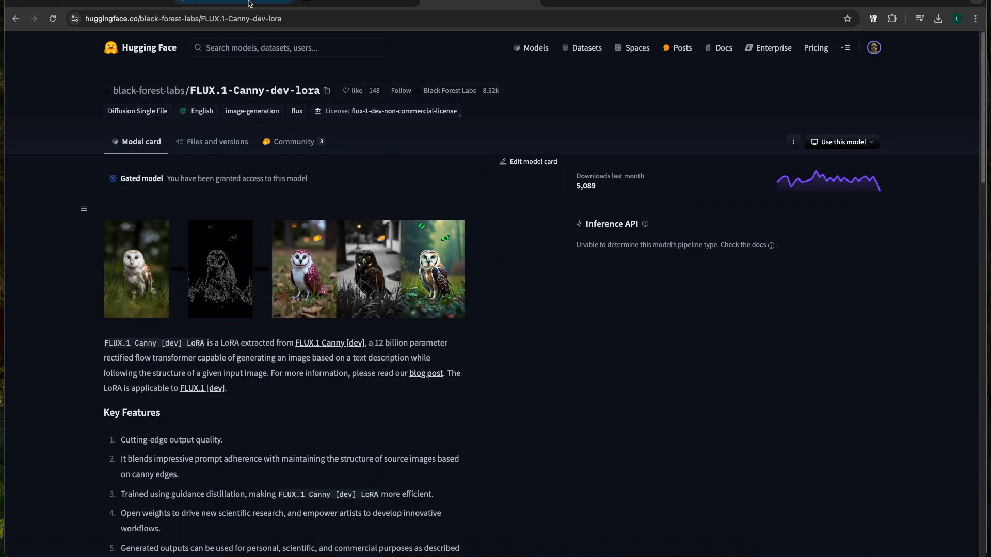
Return to the JupyterLab install script and examine the download lines for FLUX.1-dev and the Depth and Canny LoRAs
{"action": "left_click", "coordinate": [245, 5]}
{"action": "scroll", "coordinate": [521, 381], "scroll_direction": "down", "scroll_amount": 1}
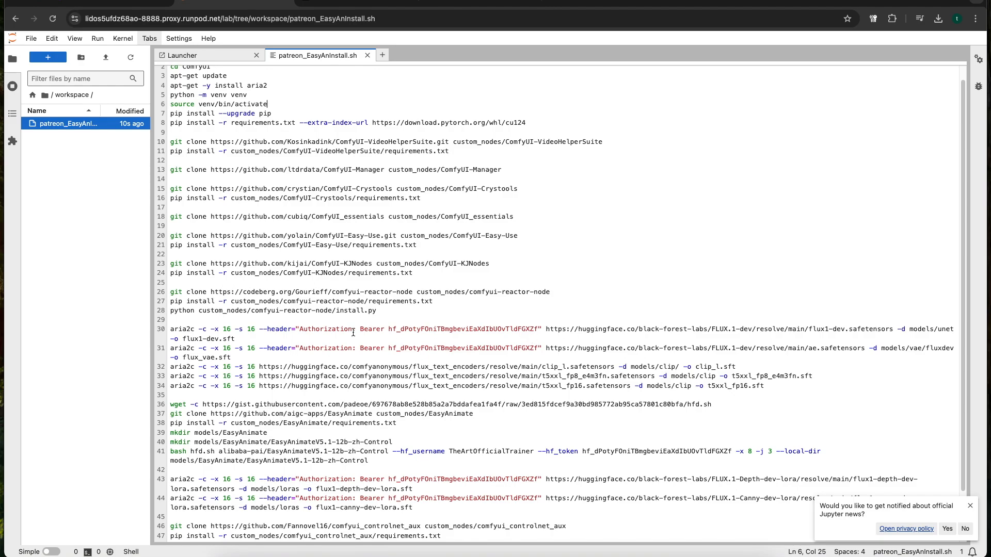
{"action": "triple_click", "coordinate": [286, 336]}
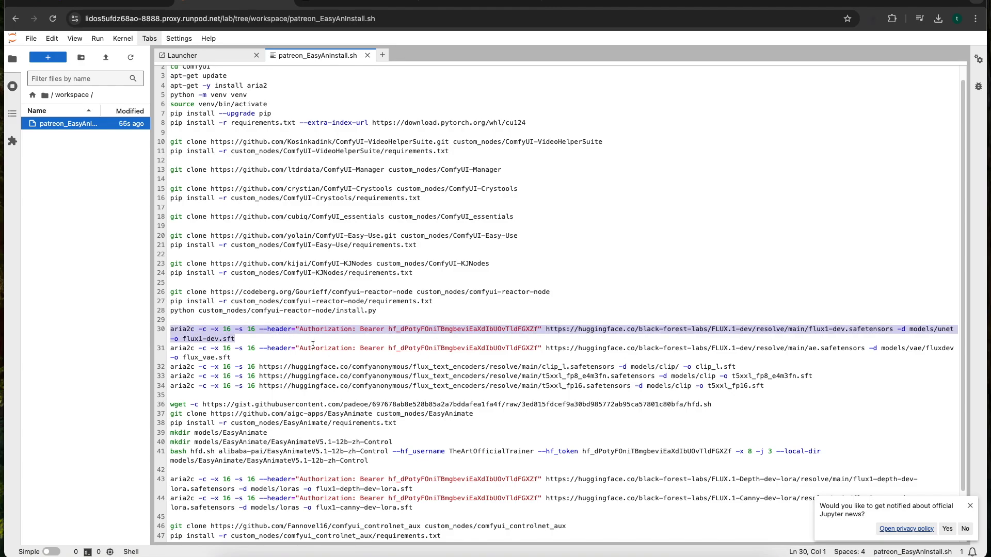
{"action": "scroll", "coordinate": [483, 341], "scroll_direction": "down", "scroll_amount": 3}
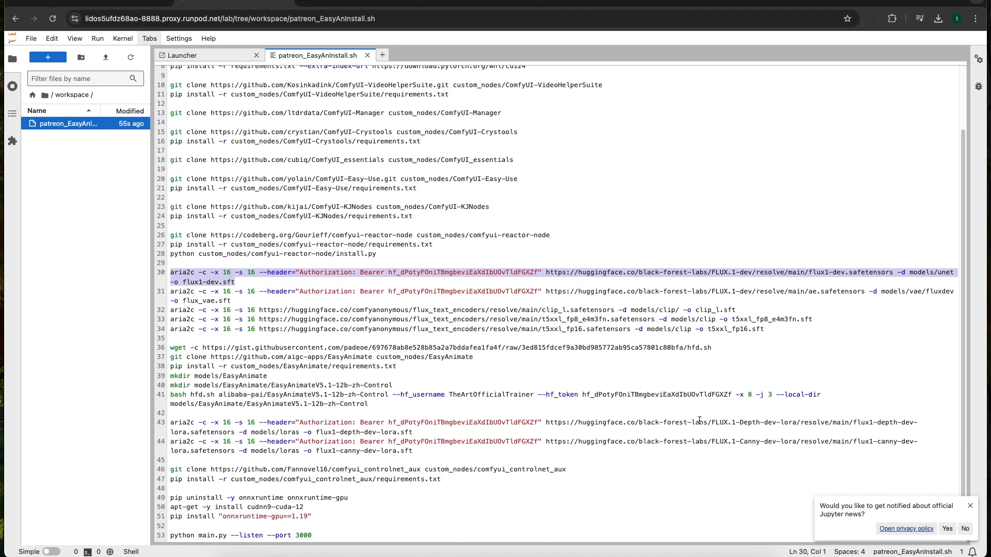
{"action": "left_click_drag", "start_coordinate": [435, 447], "coordinate": [170, 424]}
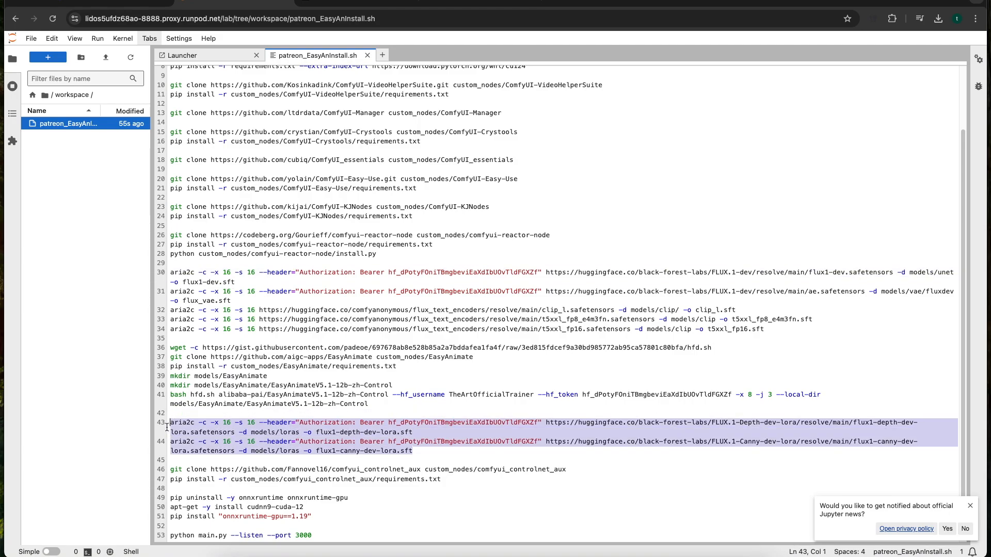
{"action": "left_click", "coordinate": [331, 404]}
{"action": "scroll", "coordinate": [273, 100], "scroll_direction": "up", "scroll_amount": 3}
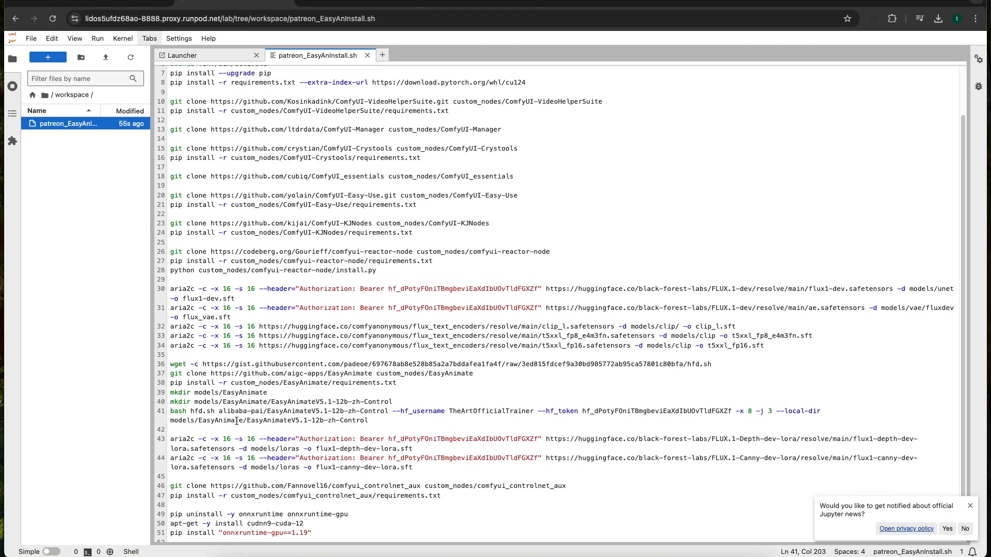
Examine script lines 1 to 8, covering the ComfyUI clone, aria2 installation, virtual environment, pip upgrade and requirements
{"action": "left_click", "coordinate": [239, 77]}
{"action": "left_click", "coordinate": [238, 81]}
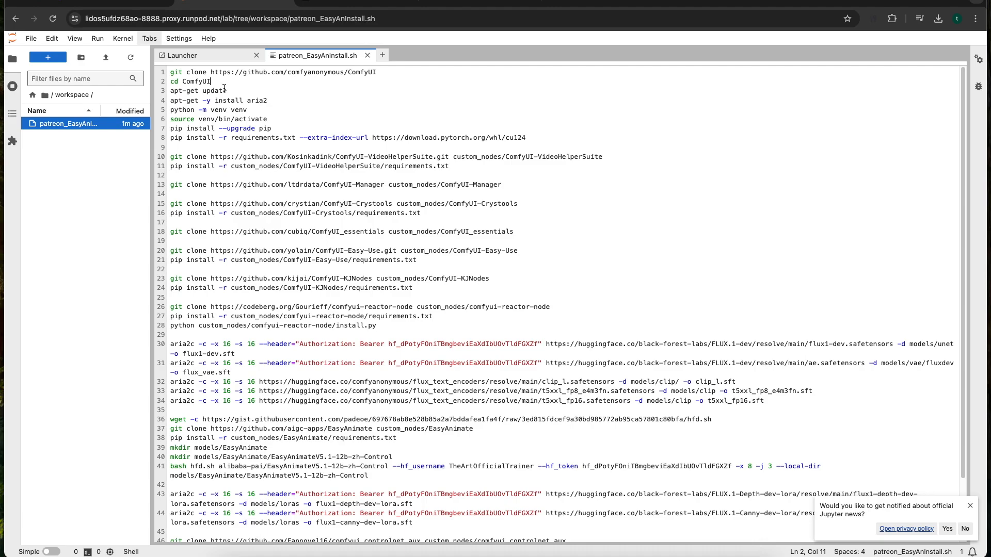
{"action": "left_click_drag", "start_coordinate": [236, 83], "coordinate": [170, 72]}
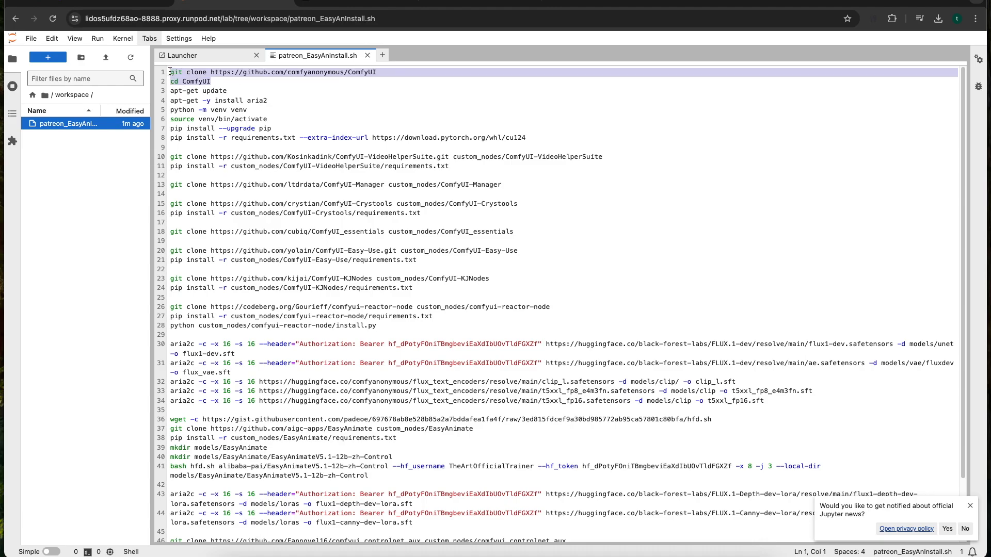
{"action": "left_click", "coordinate": [236, 93]}
{"action": "left_click_drag", "start_coordinate": [316, 103], "coordinate": [170, 91]}
{"action": "left_click", "coordinate": [267, 101]}
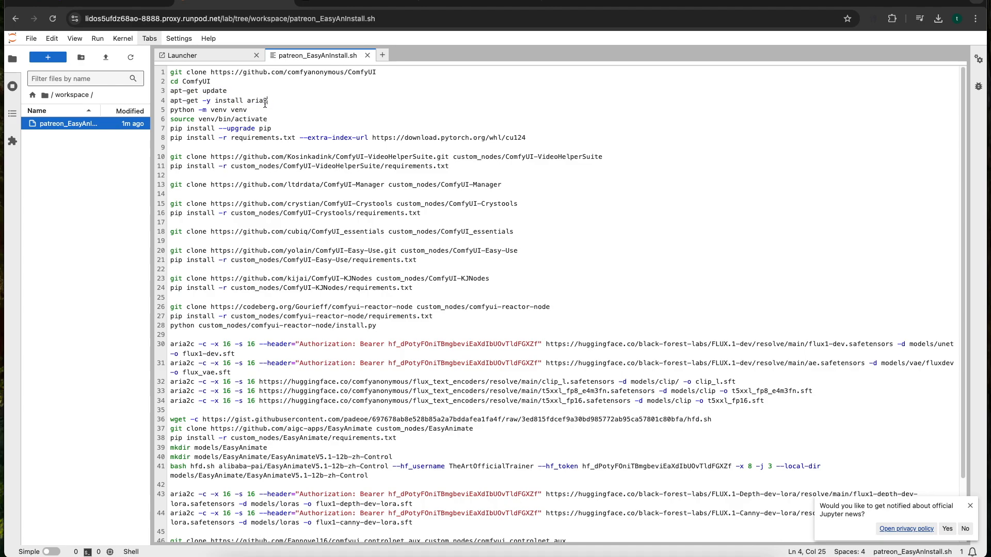
{"action": "left_click_drag", "start_coordinate": [280, 118], "coordinate": [170, 109]}
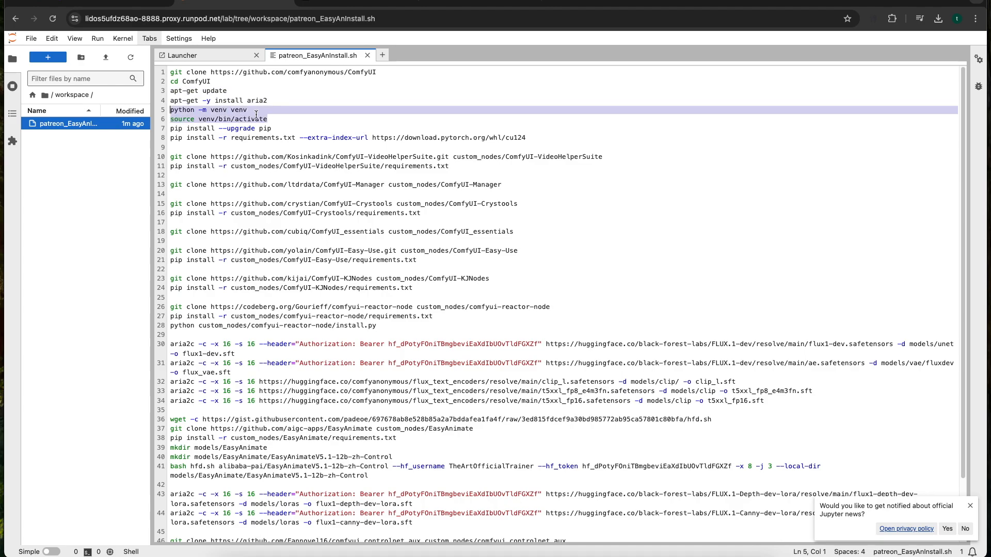
{"action": "left_click_drag", "start_coordinate": [271, 128], "coordinate": [169, 127]}
{"action": "left_click_drag", "start_coordinate": [525, 137], "coordinate": [166, 137]}
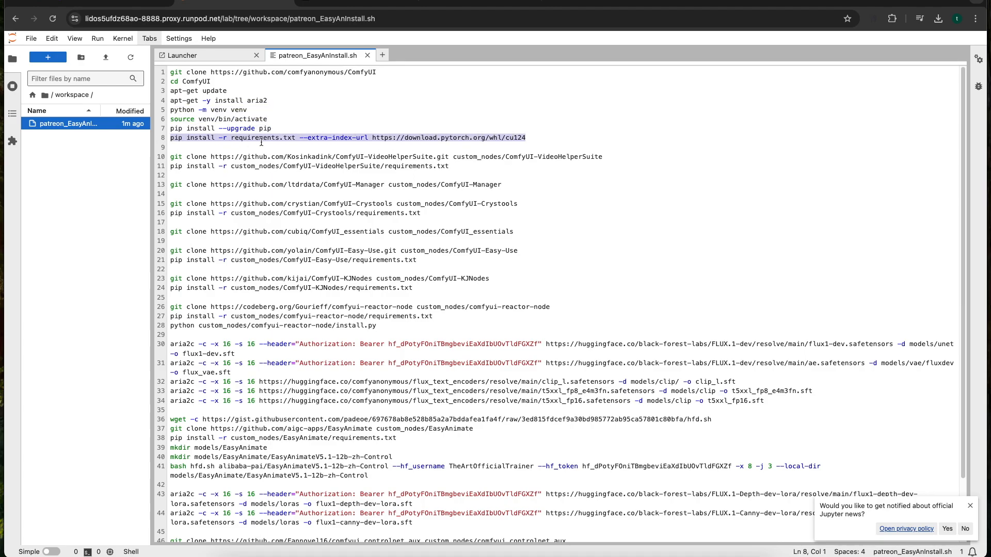
{"action": "left_click", "coordinate": [297, 141]}
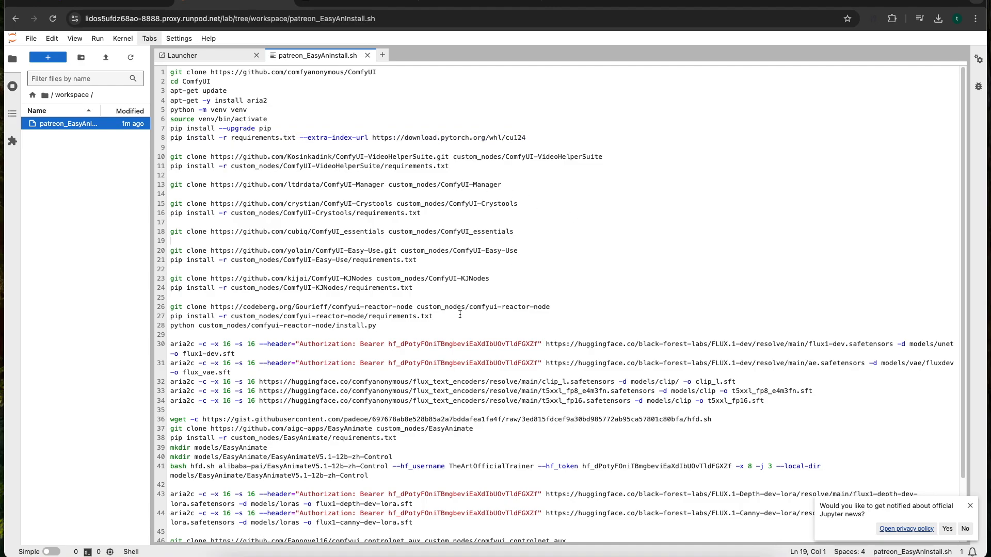
Examine the custom node installation commands on lines 10 to 28 and the FLUX.1-dev model and VAE downloads on lines 30 and 31
{"action": "left_click_drag", "start_coordinate": [410, 325], "coordinate": [166, 161]}
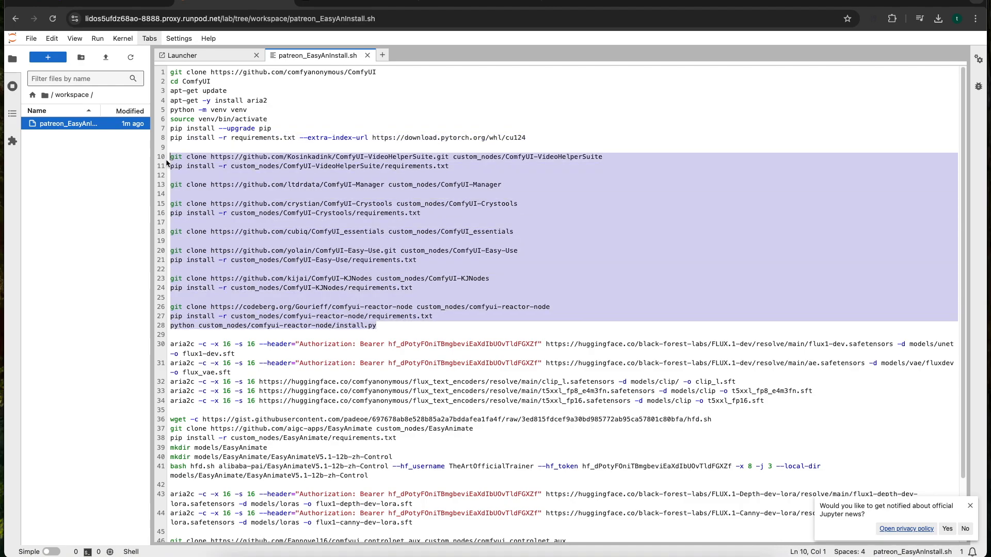
{"action": "left_click", "coordinate": [346, 165]}
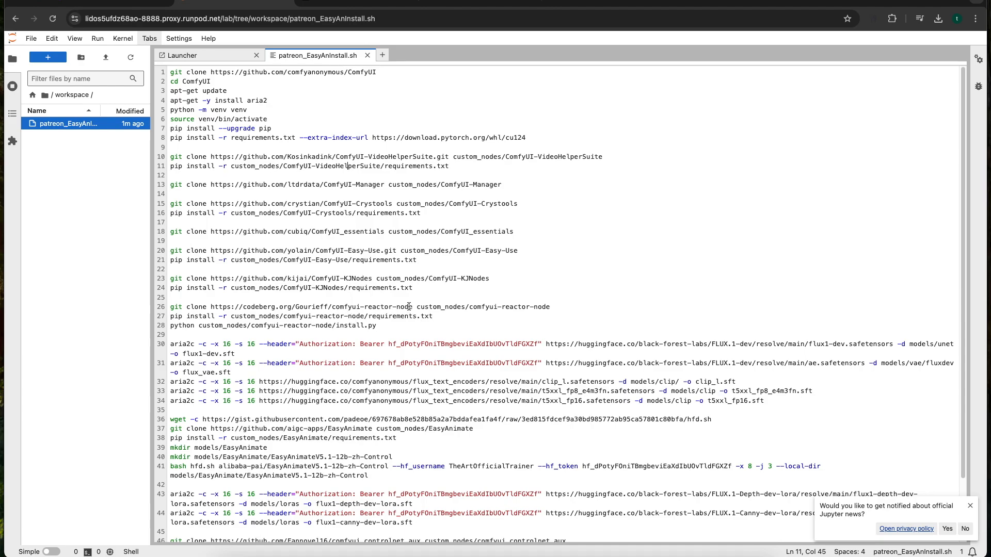
{"action": "scroll", "coordinate": [382, 248], "scroll_direction": "down", "scroll_amount": 2}
{"action": "left_click_drag", "start_coordinate": [381, 286], "coordinate": [171, 118]}
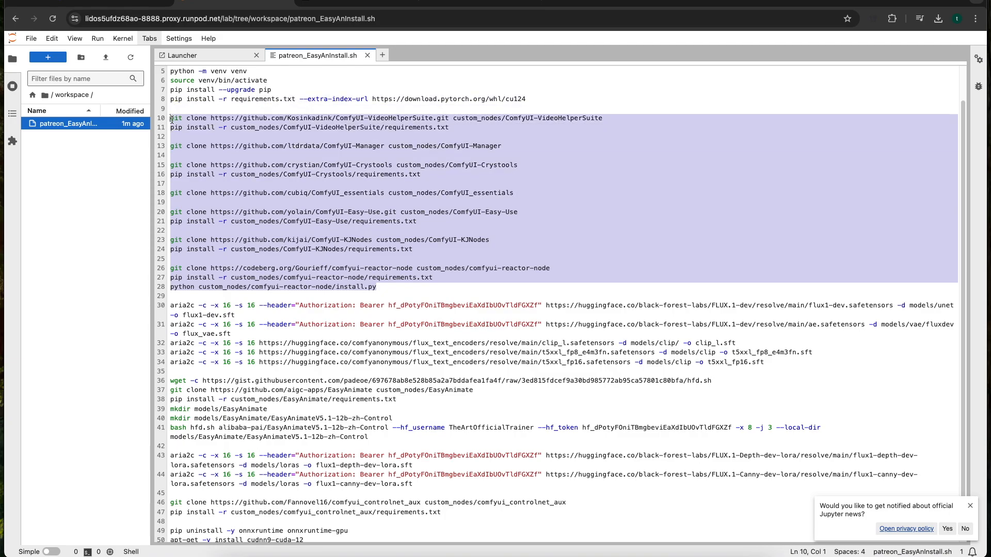
{"action": "scroll", "coordinate": [249, 236], "scroll_direction": "down", "scroll_amount": 1}
{"action": "left_click", "coordinate": [359, 285]}
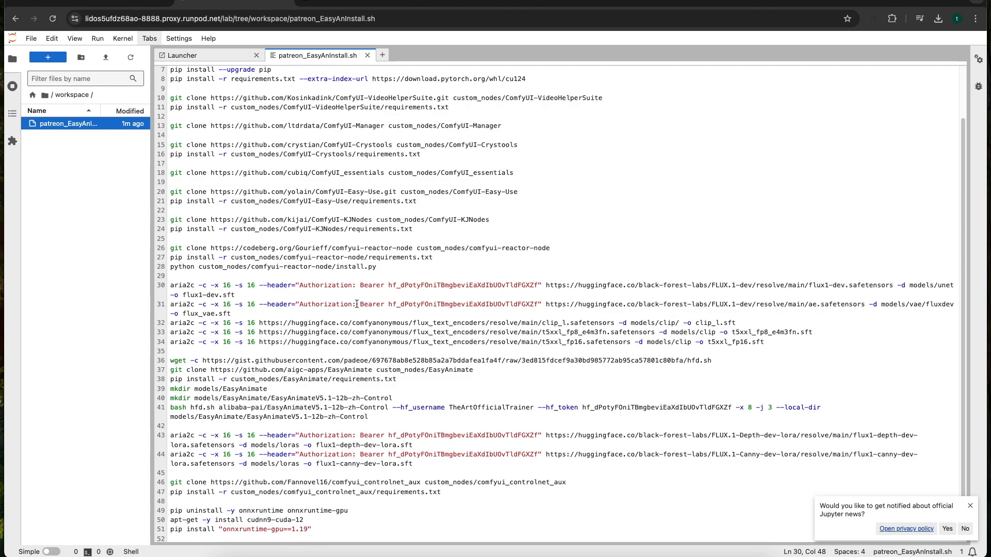
{"action": "left_click", "coordinate": [246, 313]}
{"action": "left_click_drag", "start_coordinate": [246, 312], "coordinate": [161, 286]}
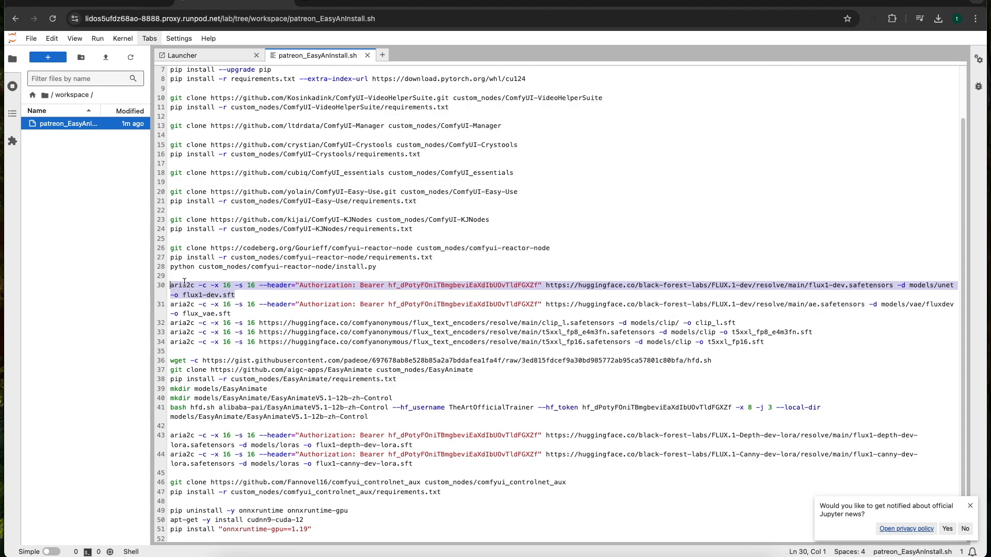
{"action": "left_click", "coordinate": [239, 312]}
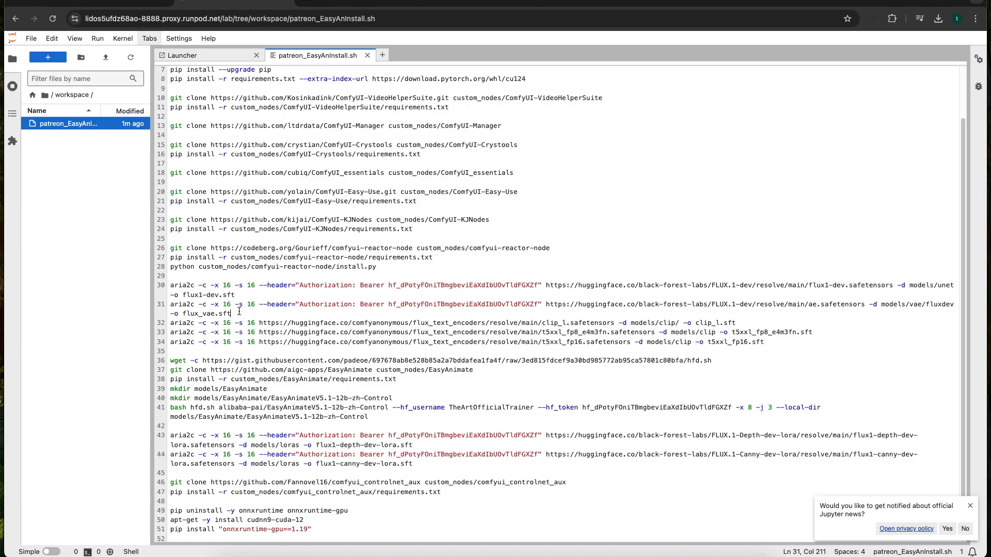
Examine the FLUX.1-dev download on line 30, including the flux1-dev.safetensors file and its models/unet destination folder
{"action": "left_click_drag", "start_coordinate": [243, 311], "coordinate": [165, 310]}
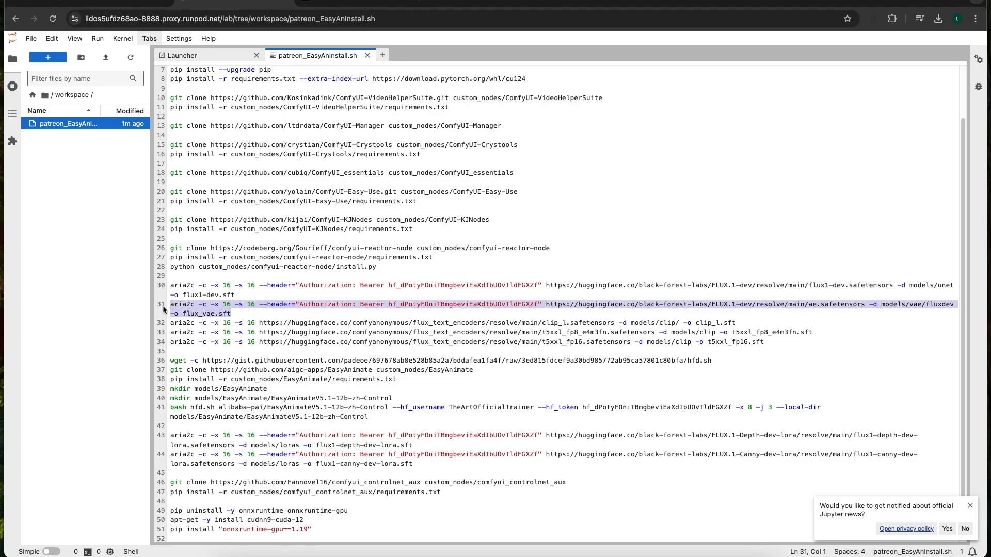
{"action": "left_click", "coordinate": [249, 311]}
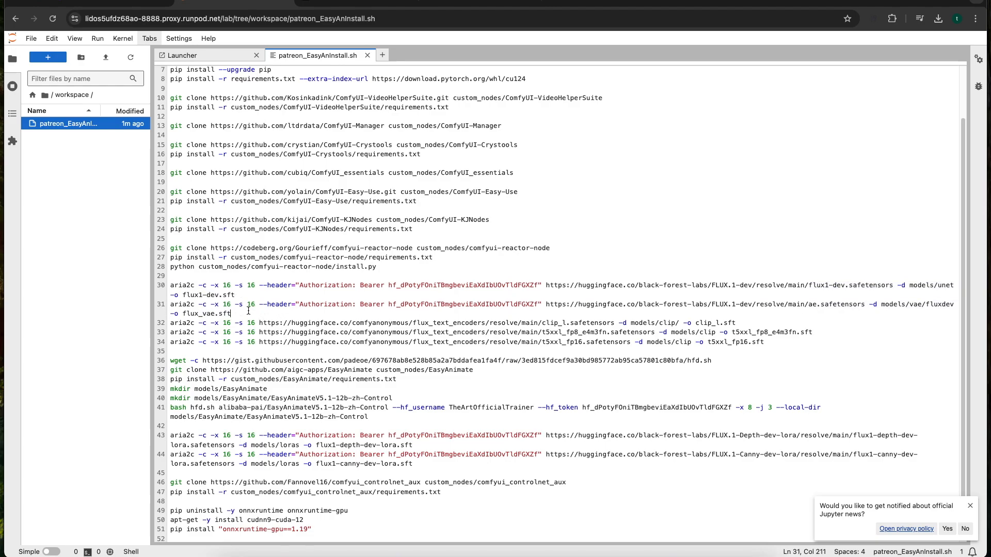
{"action": "left_click", "coordinate": [246, 304]}
{"action": "left_click", "coordinate": [250, 296]}
{"action": "left_click", "coordinate": [913, 287]}
{"action": "left_click_drag", "start_coordinate": [911, 287], "coordinate": [954, 287]}
{"action": "left_click", "coordinate": [926, 288]}
{"action": "left_click_drag", "start_coordinate": [910, 287], "coordinate": [955, 287]}
{"action": "scroll", "coordinate": [812, 280], "scroll_direction": "up", "scroll_amount": 1}
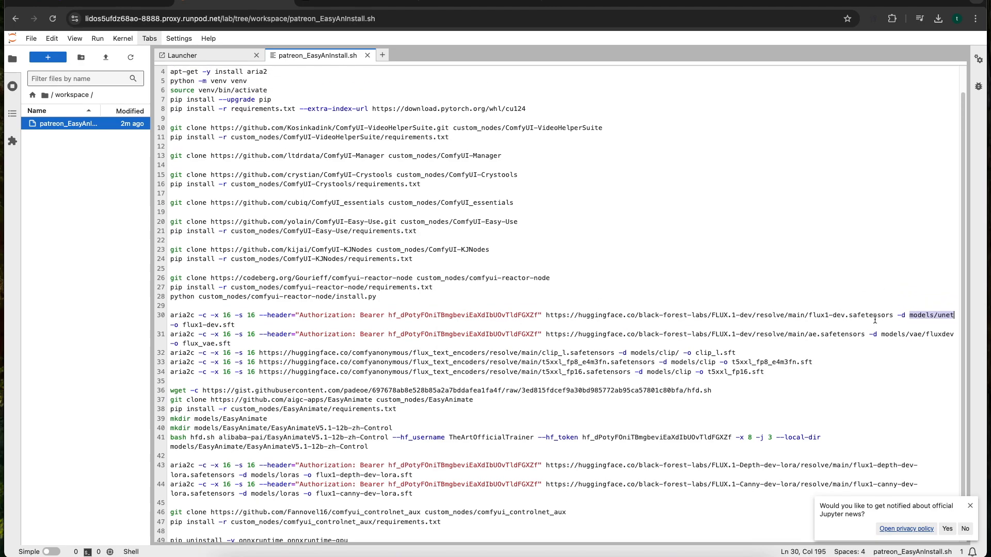
{"action": "left_click", "coordinate": [909, 316]}
{"action": "left_click_drag", "start_coordinate": [910, 316], "coordinate": [955, 317]}
{"action": "left_click_drag", "start_coordinate": [909, 315], "coordinate": [952, 315]}
{"action": "left_click_drag", "start_coordinate": [893, 315], "coordinate": [811, 315]}
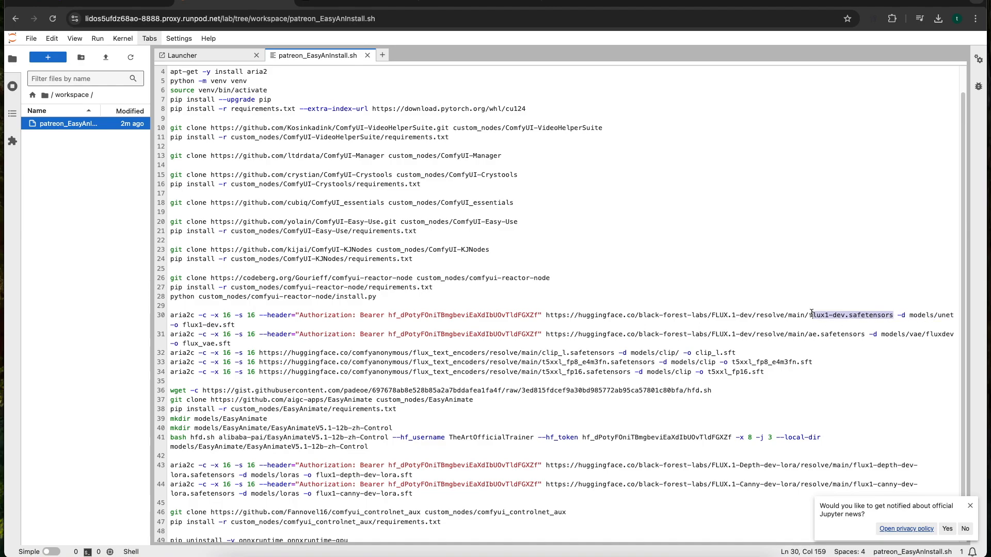
{"action": "left_click", "coordinate": [911, 315]}
{"action": "left_click", "coordinate": [921, 315]}
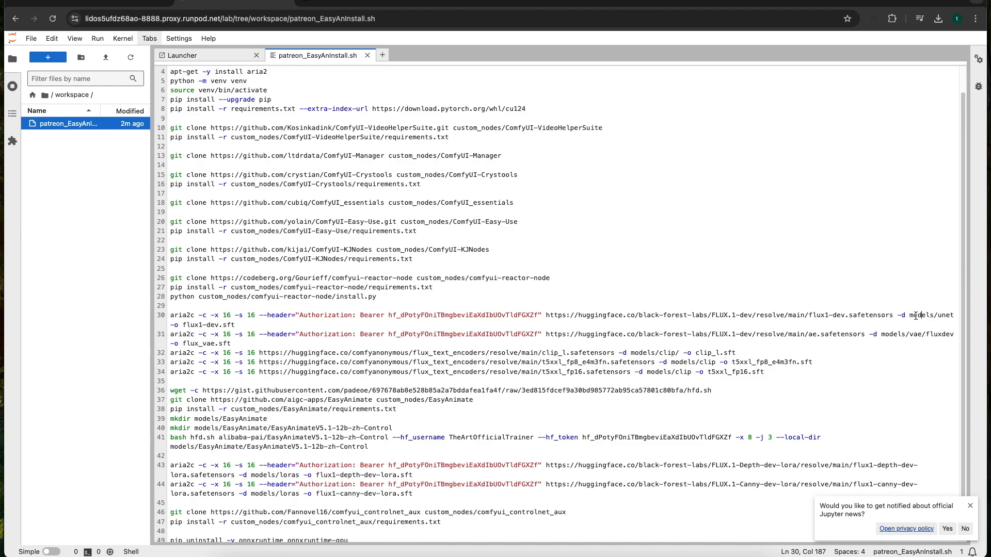
{"action": "left_click", "coordinate": [917, 315]}
Examine the VAE download and its models/vae destination on line 31, plus the CLIP and T5 text encoder downloads on lines 32 to 34
{"action": "left_click_drag", "start_coordinate": [252, 344], "coordinate": [169, 334]}
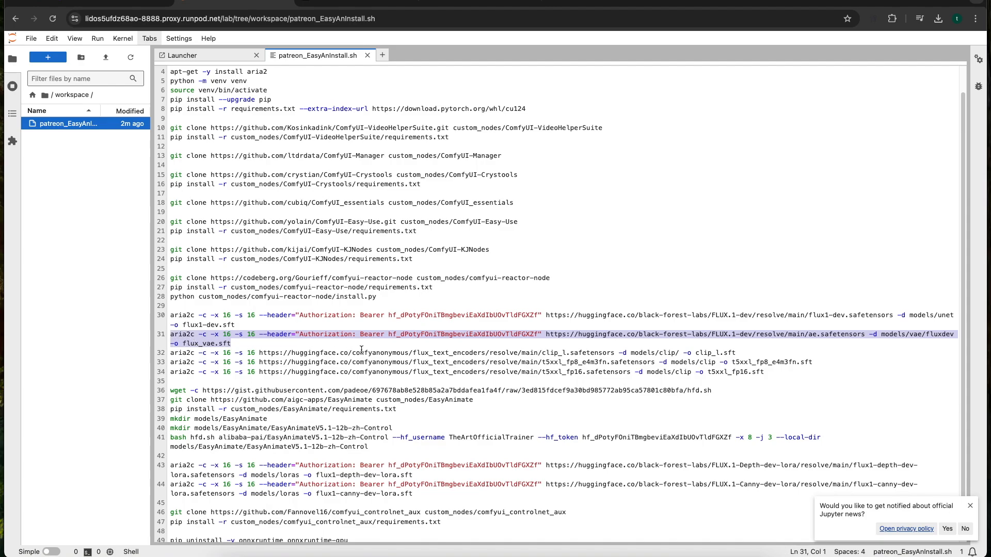
{"action": "left_click", "coordinate": [878, 334]}
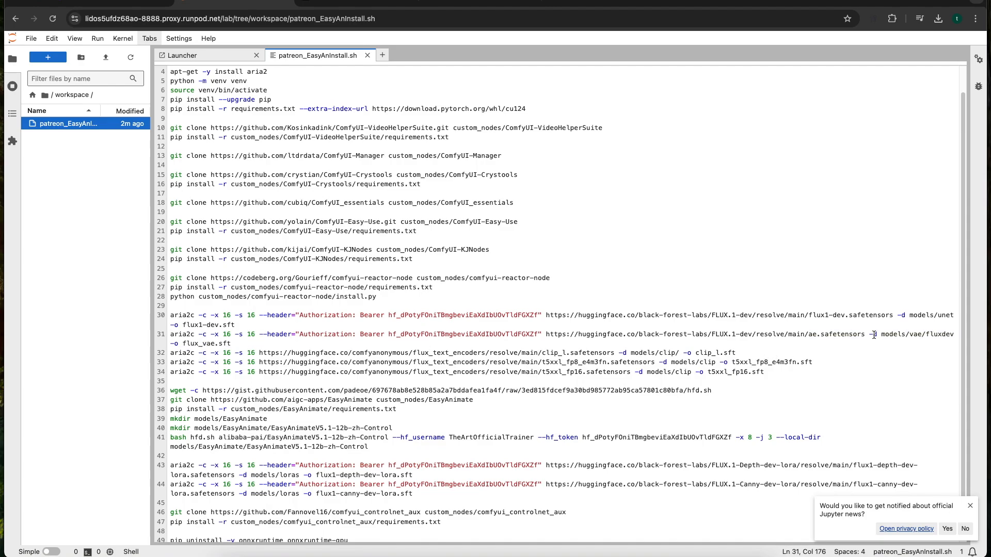
{"action": "left_click_drag", "start_coordinate": [882, 335], "coordinate": [890, 334]}
{"action": "left_click", "coordinate": [919, 335]}
{"action": "key", "text": "Left"}
{"action": "key", "text": "Left"}
{"action": "key", "text": "Left"}
{"action": "key", "text": "Left"}
{"action": "left_click_drag", "start_coordinate": [881, 335], "coordinate": [924, 335]}
{"action": "left_click", "coordinate": [882, 335]}
{"action": "left_click", "coordinate": [201, 369]}
{"action": "left_click_drag", "start_coordinate": [774, 374], "coordinate": [170, 355]}
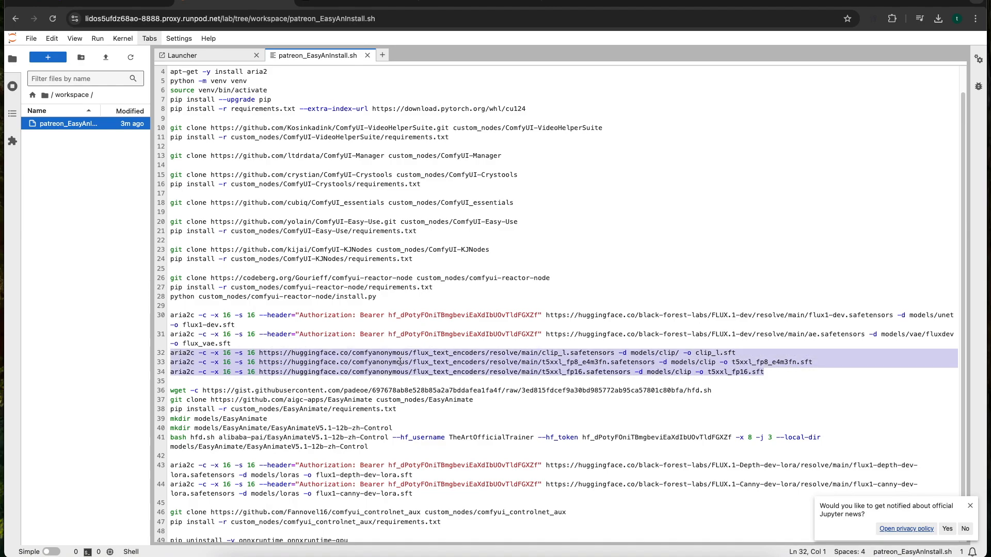
Examine lines 36 to 38, covering the hfd.sh download, the EasyAnimate custom node clone and its requirements installation
{"action": "scroll", "coordinate": [278, 371], "scroll_direction": "down", "scroll_amount": 2}
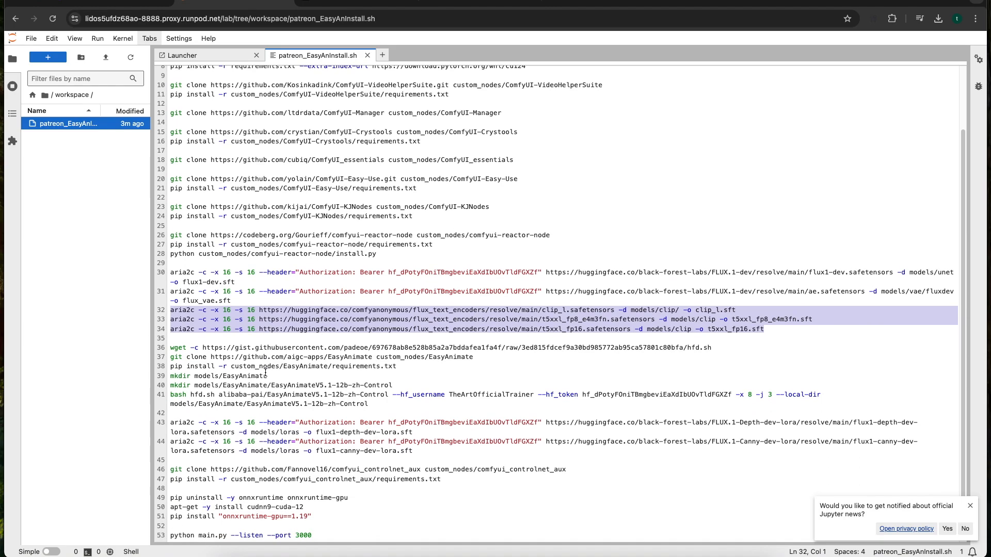
{"action": "left_click", "coordinate": [379, 383]}
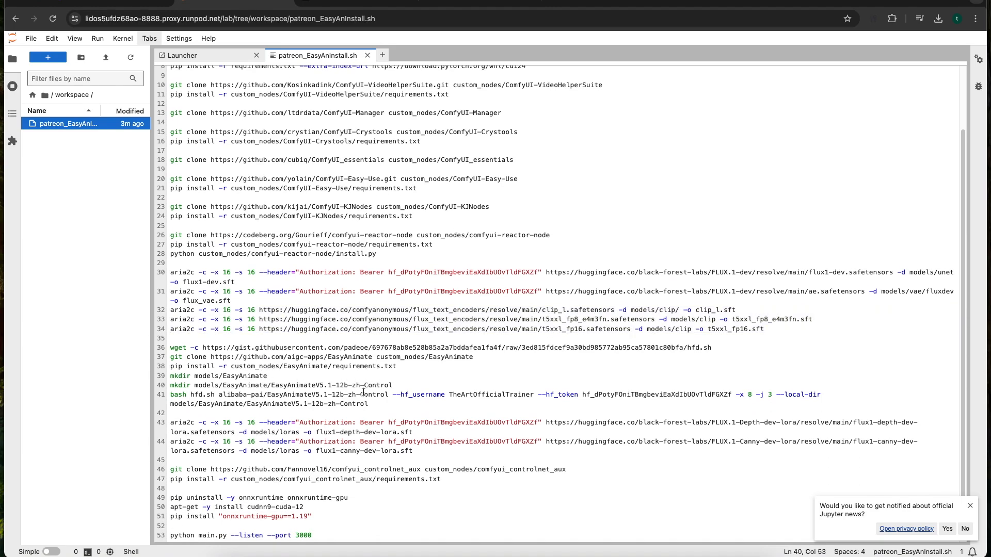
{"action": "left_click_drag", "start_coordinate": [378, 406], "coordinate": [164, 354]}
{"action": "left_click", "coordinate": [261, 358]}
{"action": "left_click_drag", "start_coordinate": [723, 348], "coordinate": [168, 348]}
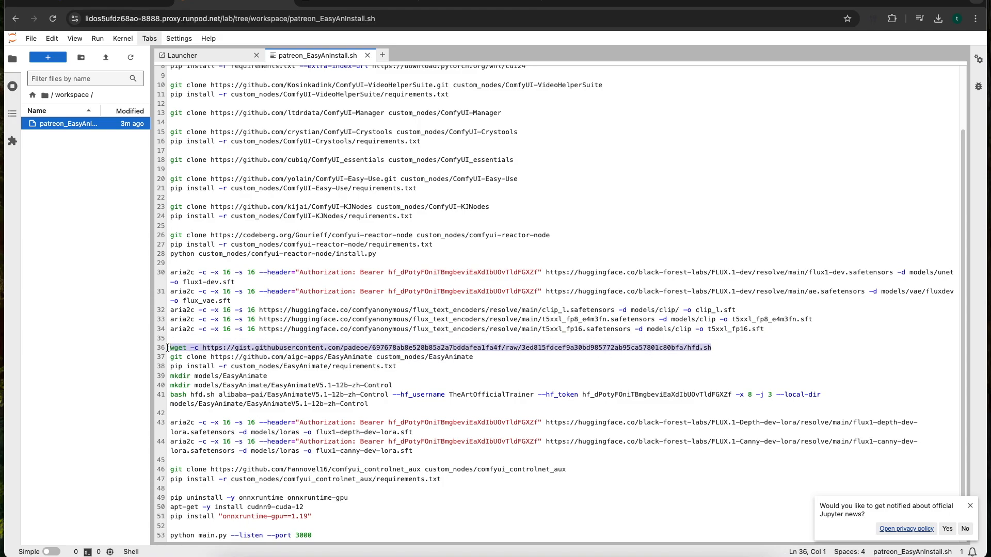
{"action": "left_click", "coordinate": [227, 349]}
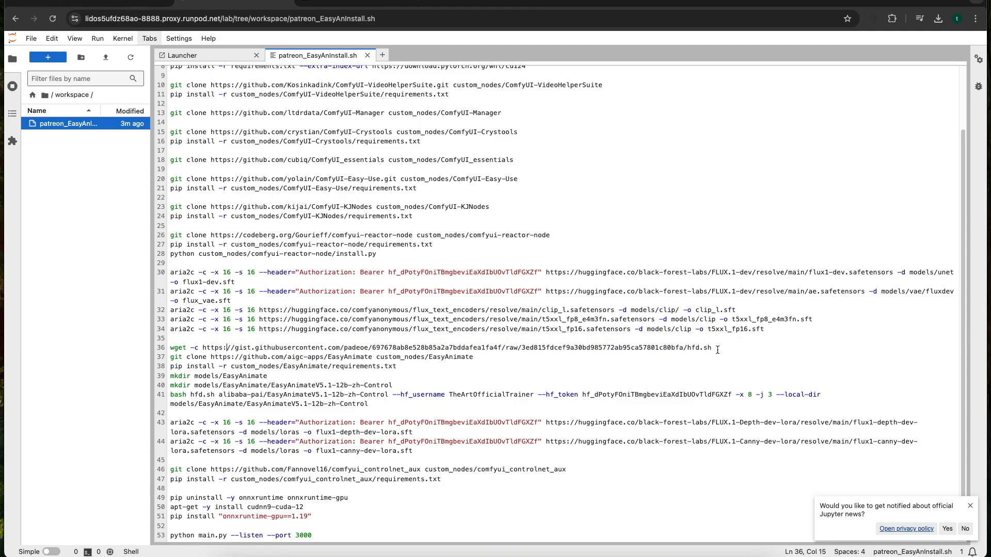
{"action": "left_click_drag", "start_coordinate": [718, 349], "coordinate": [168, 354]}
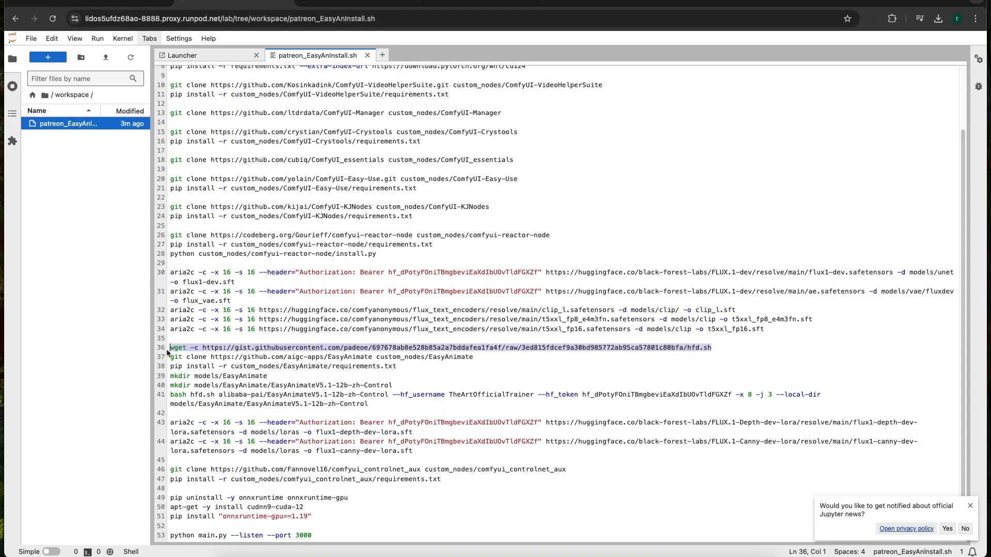
{"action": "left_click", "coordinate": [242, 349]}
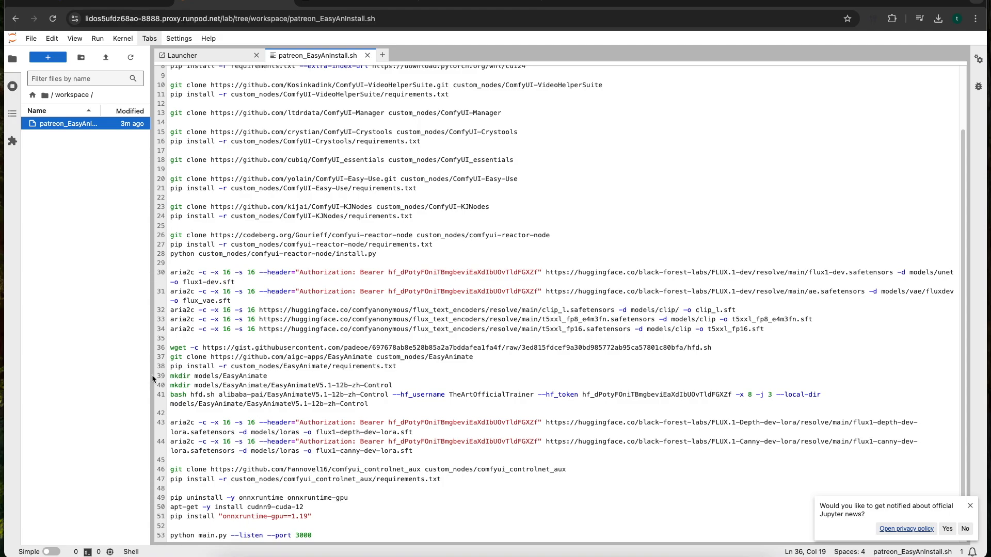
{"action": "left_click_drag", "start_coordinate": [500, 359], "coordinate": [170, 357]}
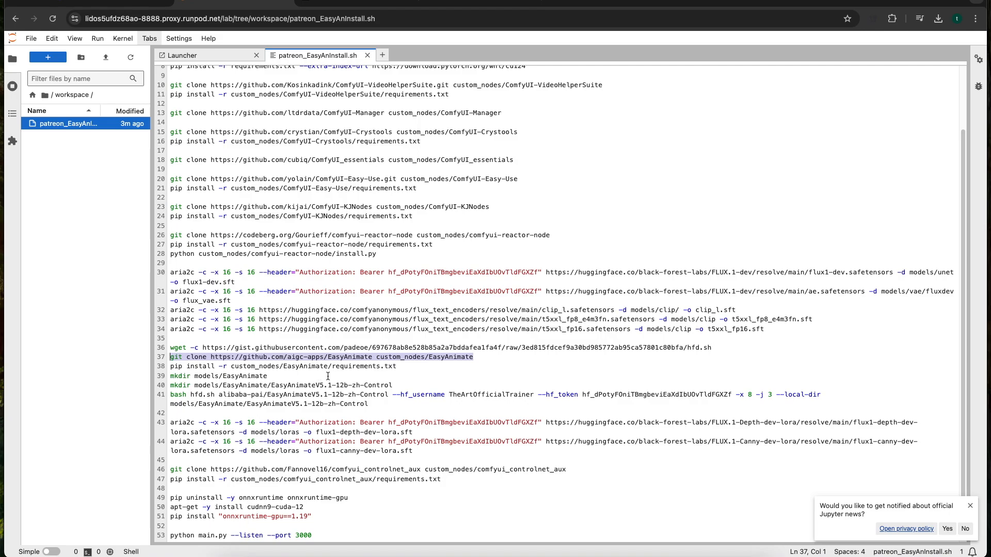
{"action": "left_click", "coordinate": [397, 368]}
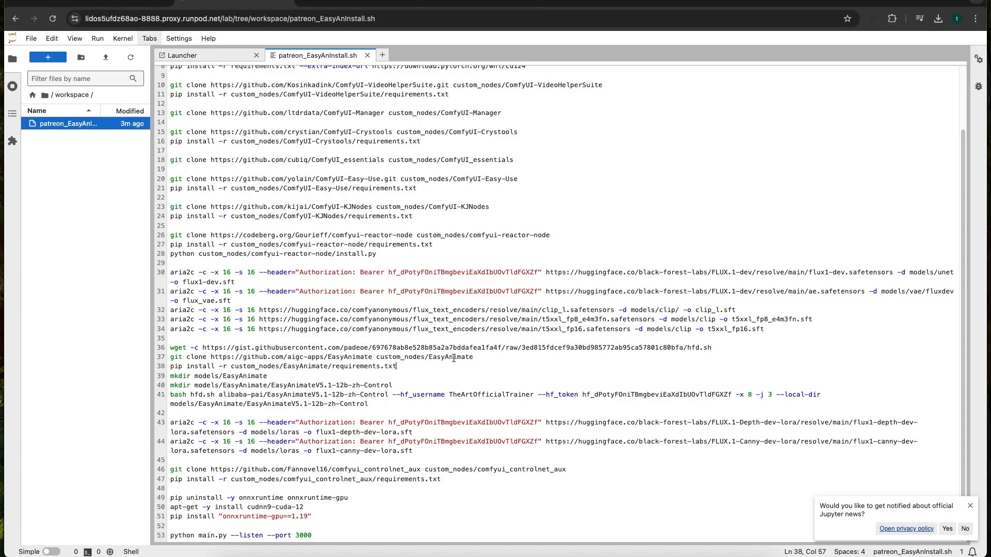
{"action": "left_click_drag", "start_coordinate": [473, 357], "coordinate": [170, 357]}
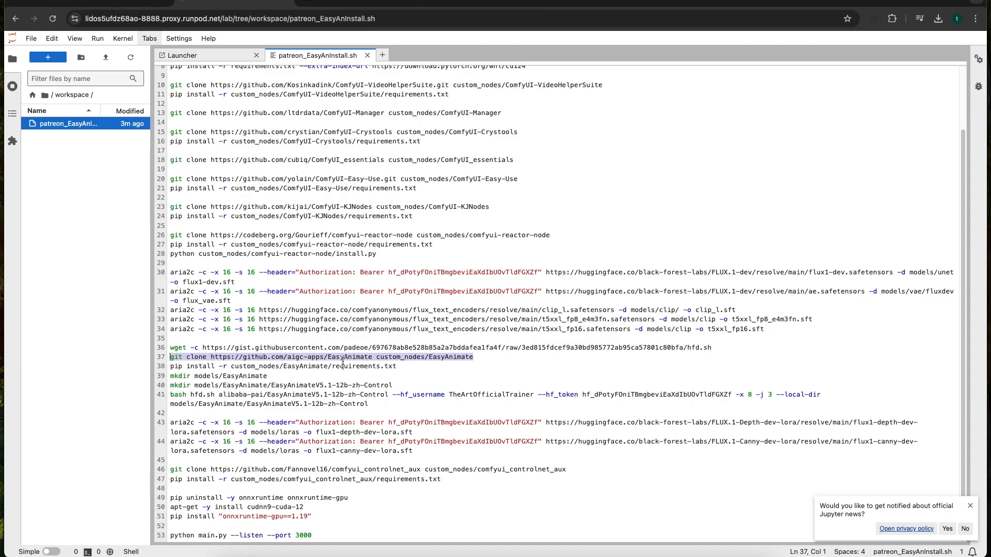
{"action": "left_click", "coordinate": [366, 357]}
{"action": "left_click_drag", "start_coordinate": [407, 367], "coordinate": [168, 367]}
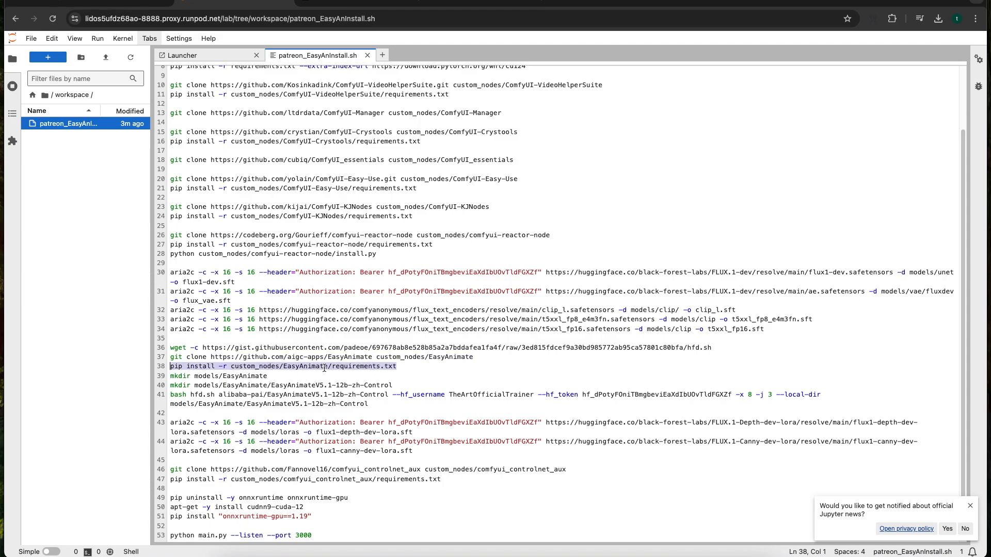
Examine the folder creation commands for models/EasyAnimate and its EasyAnimateV5.1-12b-zh-Control subfolder on lines 39 and 40
{"action": "left_click", "coordinate": [272, 385]}
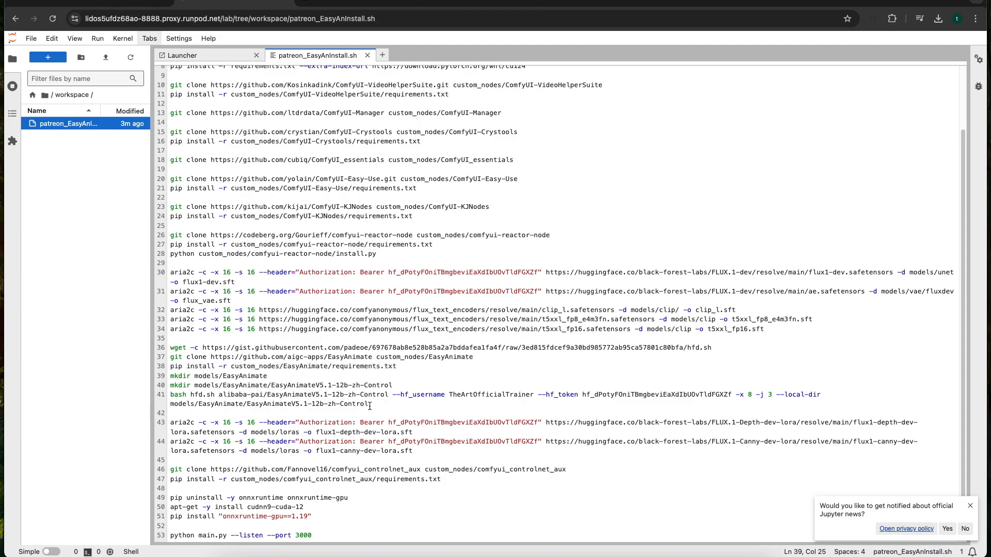
{"action": "left_click_drag", "start_coordinate": [393, 385], "coordinate": [194, 385]}
{"action": "left_click", "coordinate": [210, 386]}
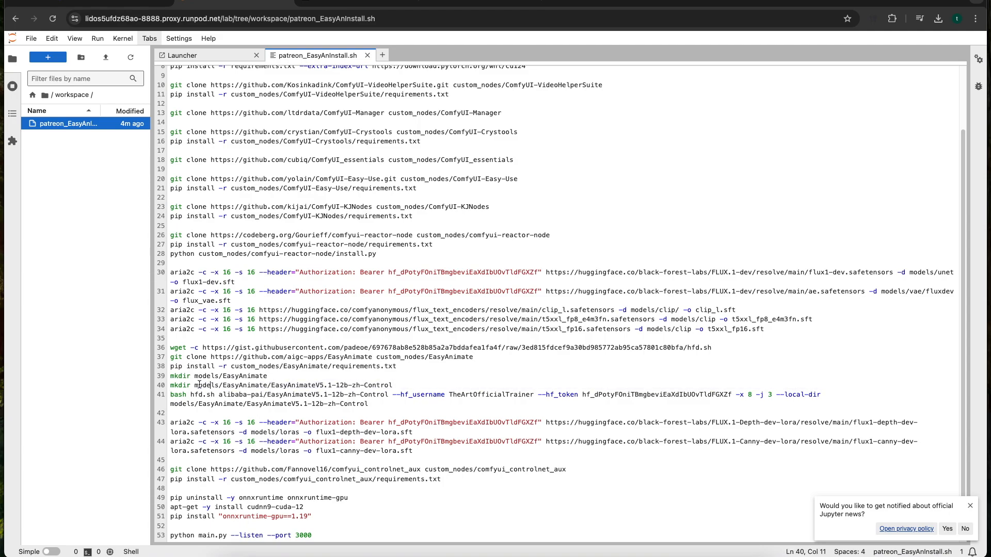
{"action": "left_click", "coordinate": [195, 386]}
{"action": "left_click_drag", "start_coordinate": [195, 386], "coordinate": [399, 386]}
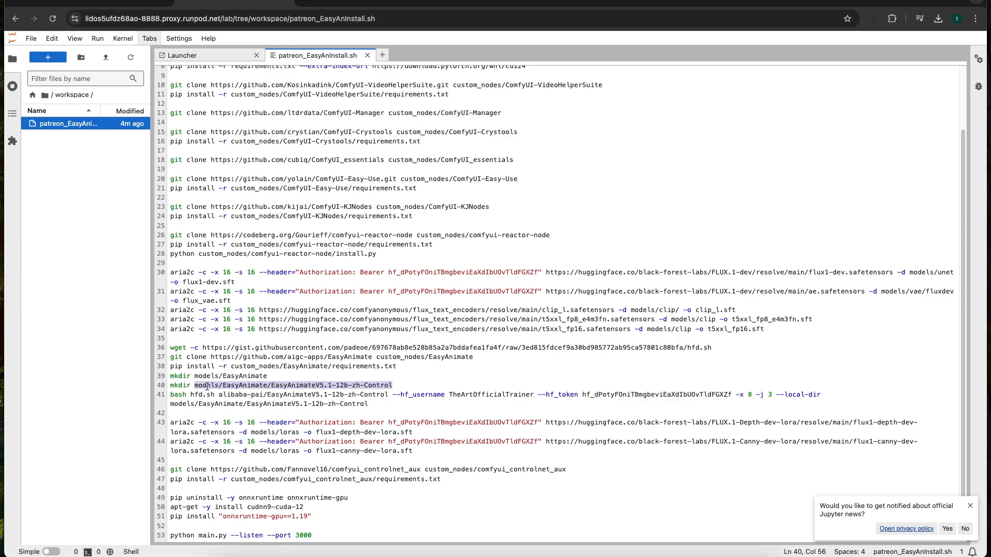
{"action": "left_click", "coordinate": [232, 386]}
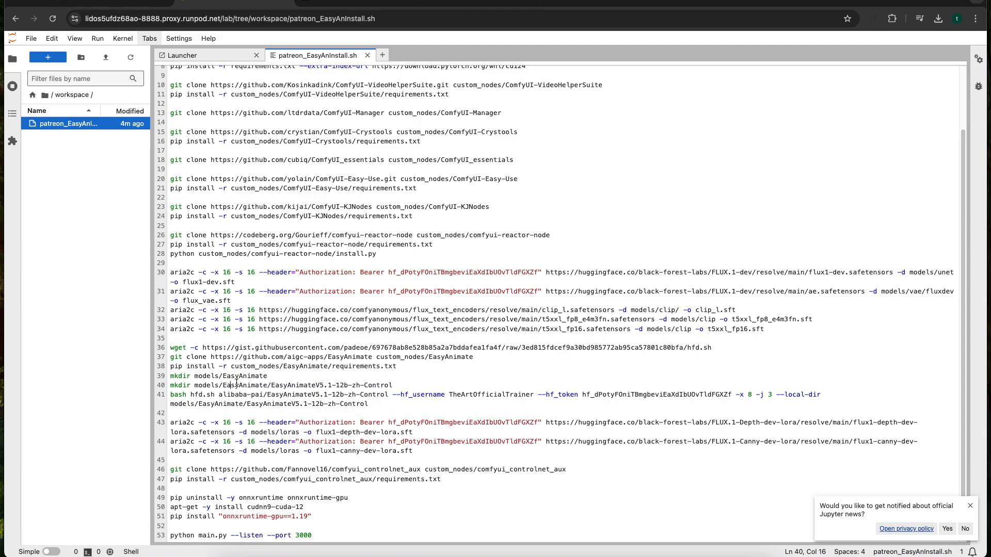
{"action": "left_click_drag", "start_coordinate": [269, 376], "coordinate": [392, 390]}
{"action": "left_click", "coordinate": [279, 387]}
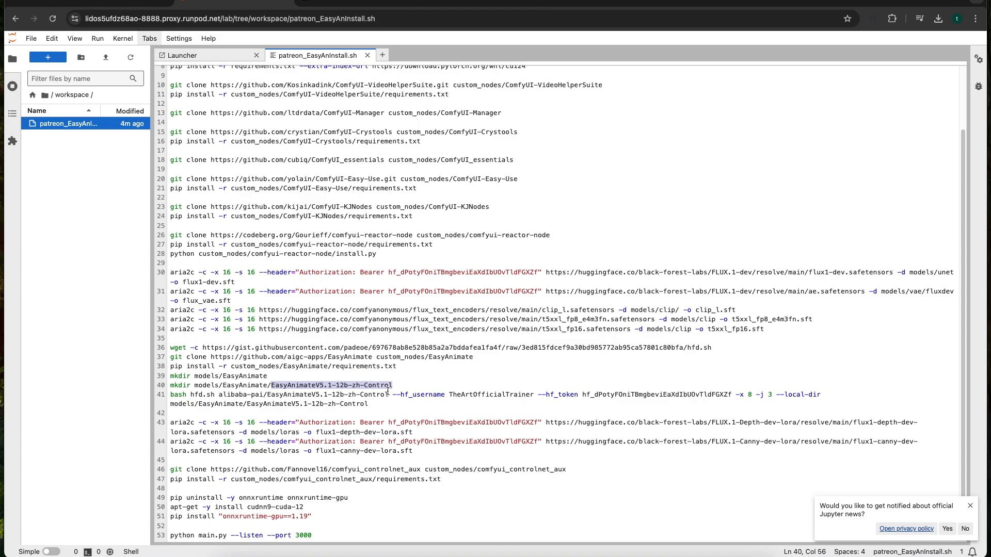
{"action": "left_click", "coordinate": [353, 395]}
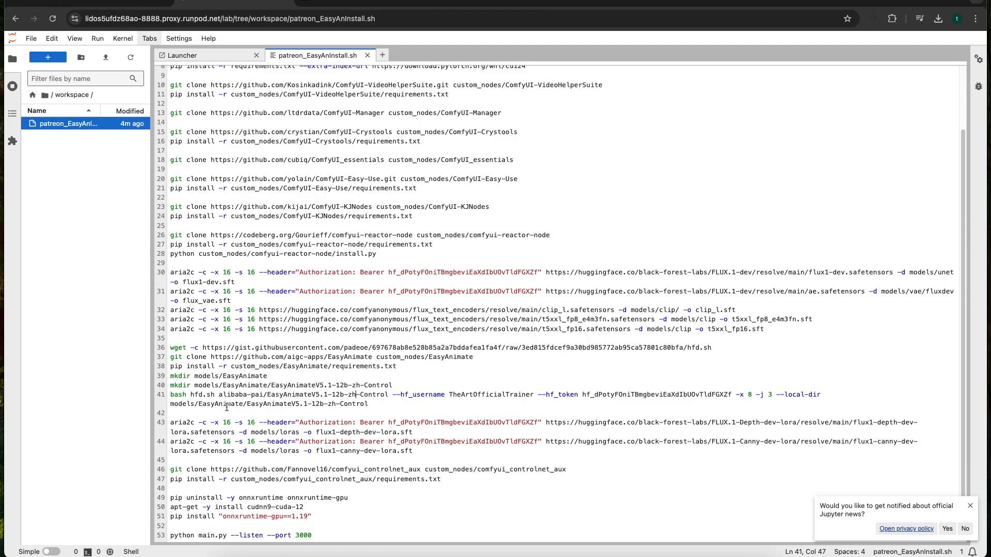
Copy the repository name alibaba-pai/EasyAnimateV5.1-12b-zh-Control from line 41, search for it on Hugging Face, and open its file listing
{"action": "left_click_drag", "start_coordinate": [170, 397], "coordinate": [219, 397]}
{"action": "key", "text": "super+c"}
{"action": "left_click", "coordinate": [345, 395]}
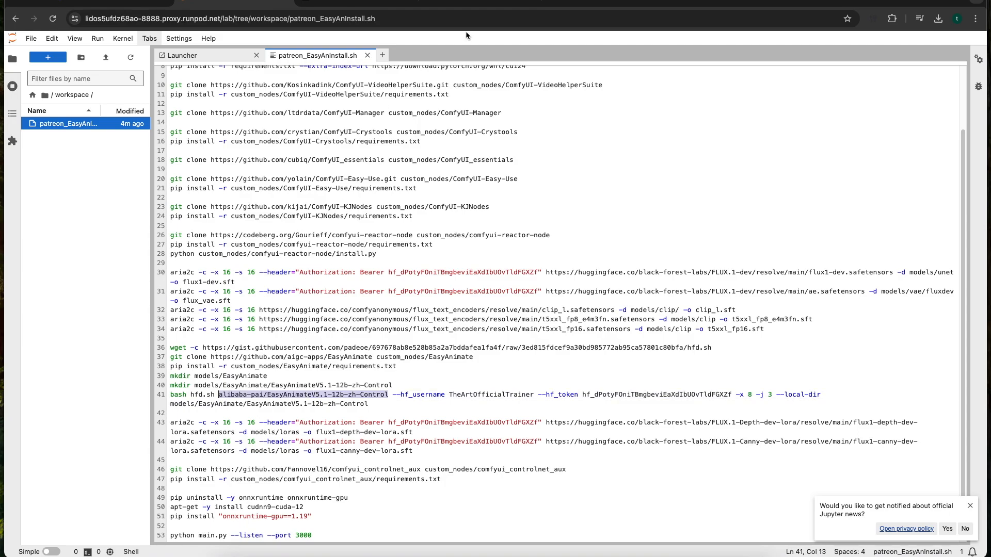
{"action": "left_click", "coordinate": [482, 2]}
{"action": "left_click", "coordinate": [278, 47]}
{"action": "key", "text": "super+v"}
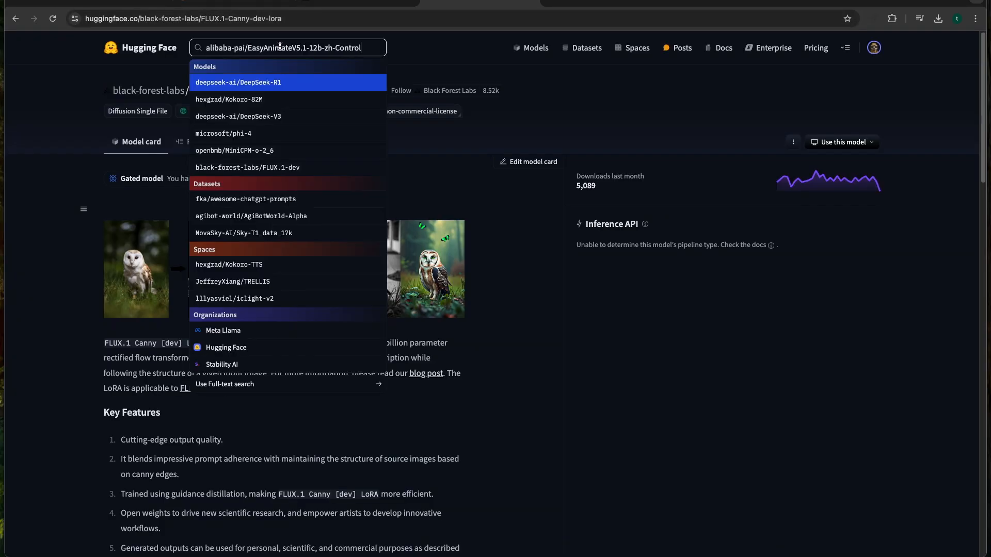
{"action": "key", "text": "Return"}
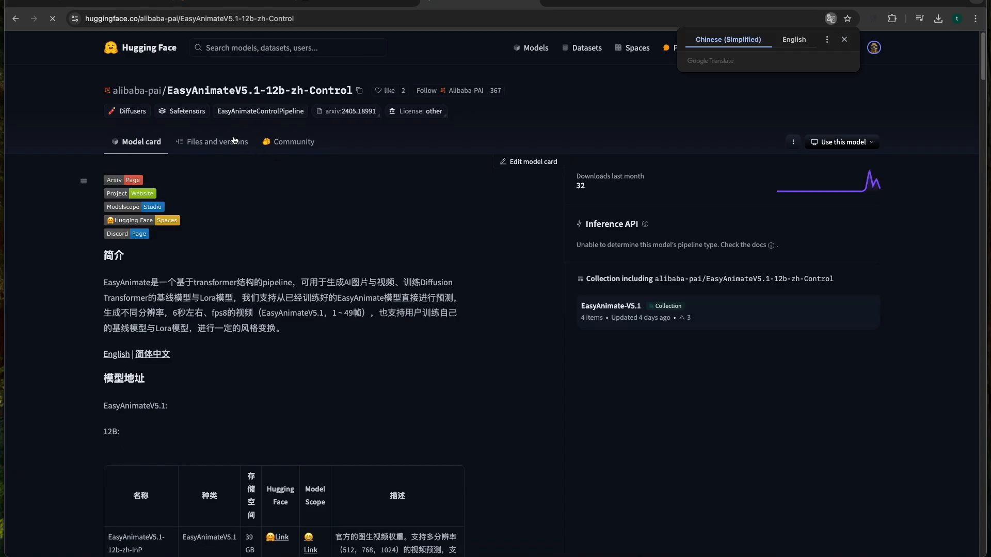
{"action": "left_click", "coordinate": [192, 144]}
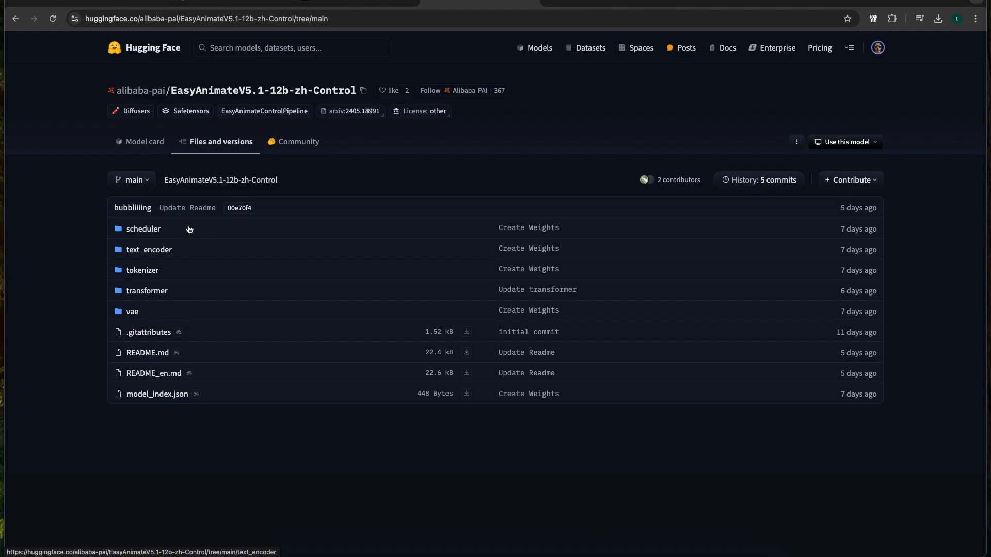
Return to the JupyterLab install script and examine the Hugging Face username and token arguments on line 41
{"action": "left_click", "coordinate": [245, 6]}
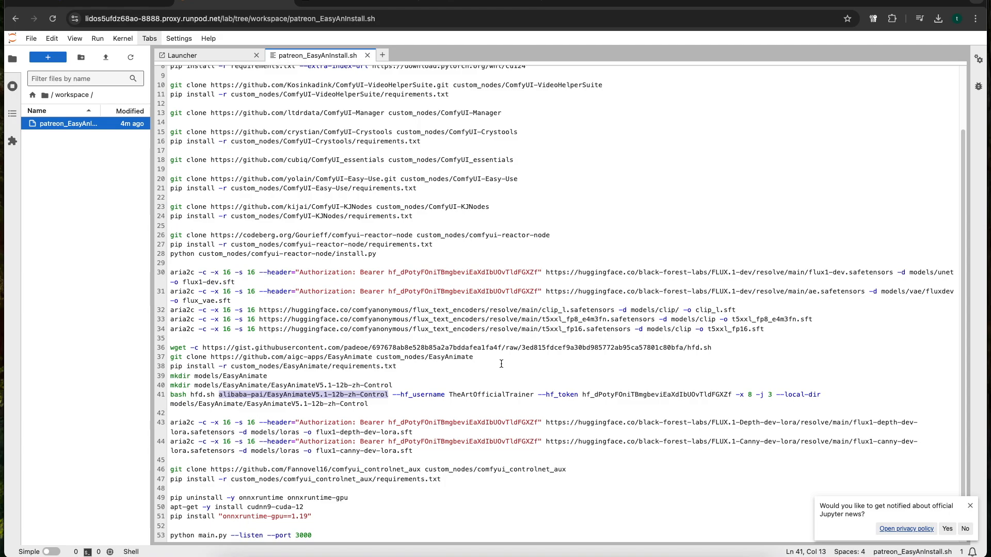
{"action": "left_click", "coordinate": [400, 395]}
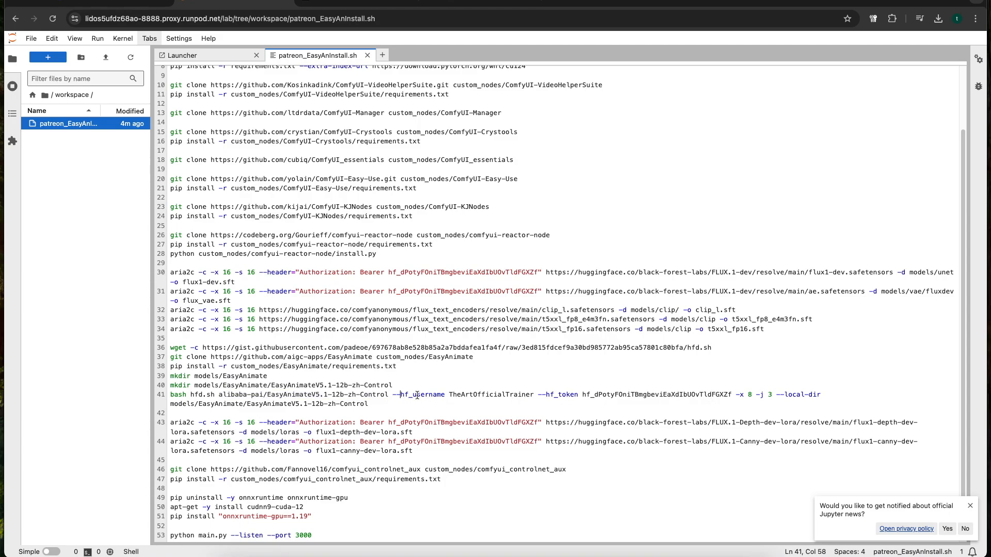
{"action": "left_click_drag", "start_coordinate": [450, 393], "coordinate": [523, 393]}
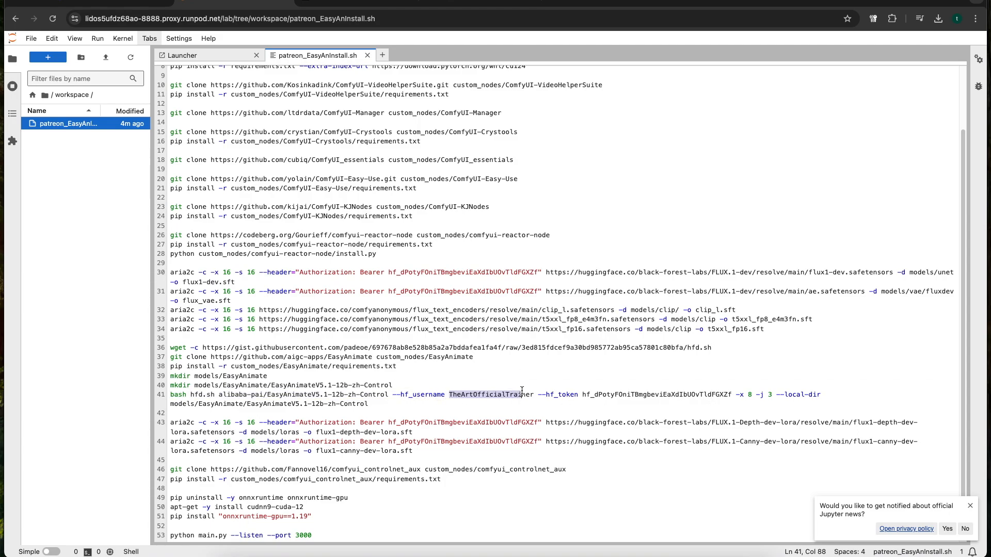
{"action": "left_click", "coordinate": [634, 395]}
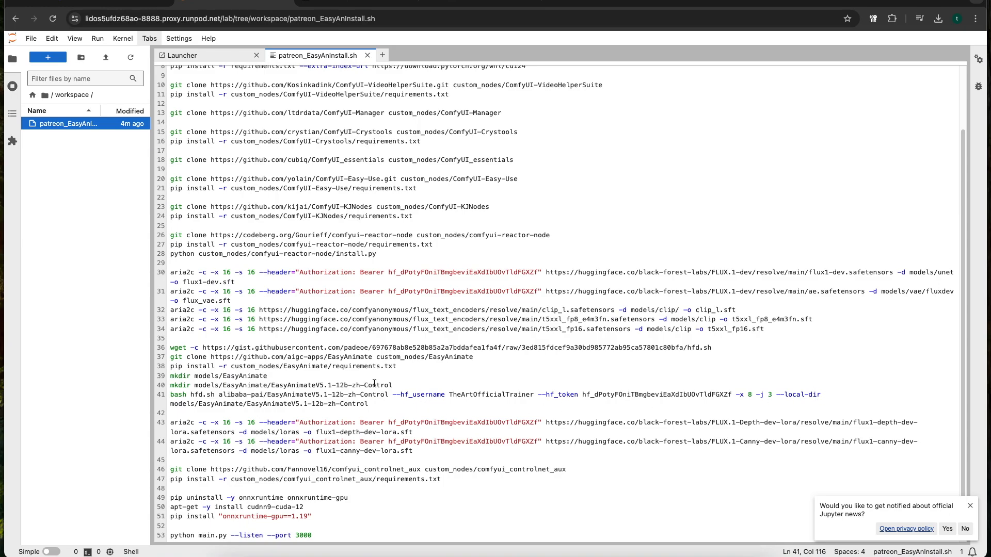
Examine the FLUX.1 Depth and Canny LoRA downloads into models/loras on lines 43 and 44
{"action": "left_click", "coordinate": [389, 437]}
{"action": "left_click_drag", "start_coordinate": [423, 451], "coordinate": [195, 430]}
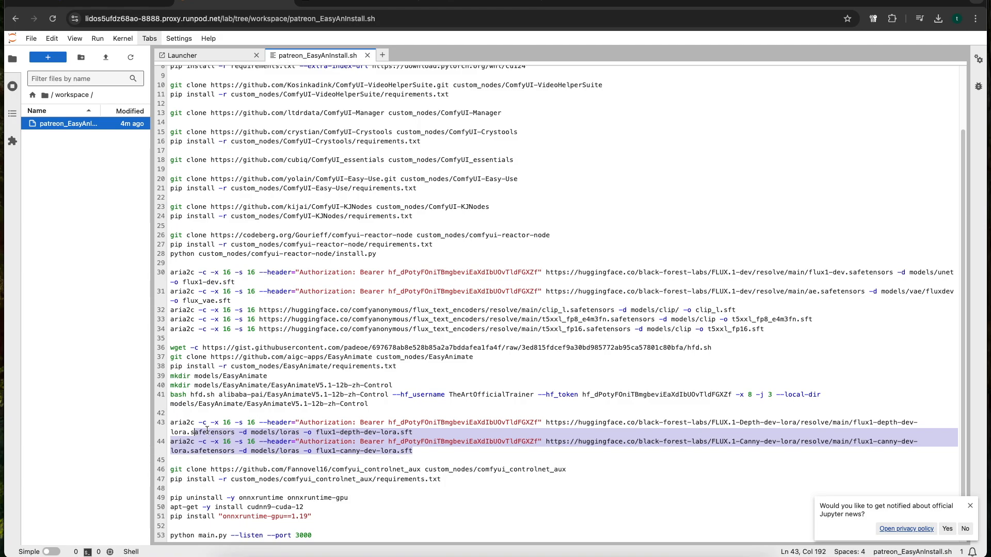
{"action": "left_click", "coordinate": [356, 442]}
{"action": "left_click", "coordinate": [362, 451]}
{"action": "left_click_drag", "start_coordinate": [414, 433], "coordinate": [172, 424]}
{"action": "left_click", "coordinate": [267, 433]}
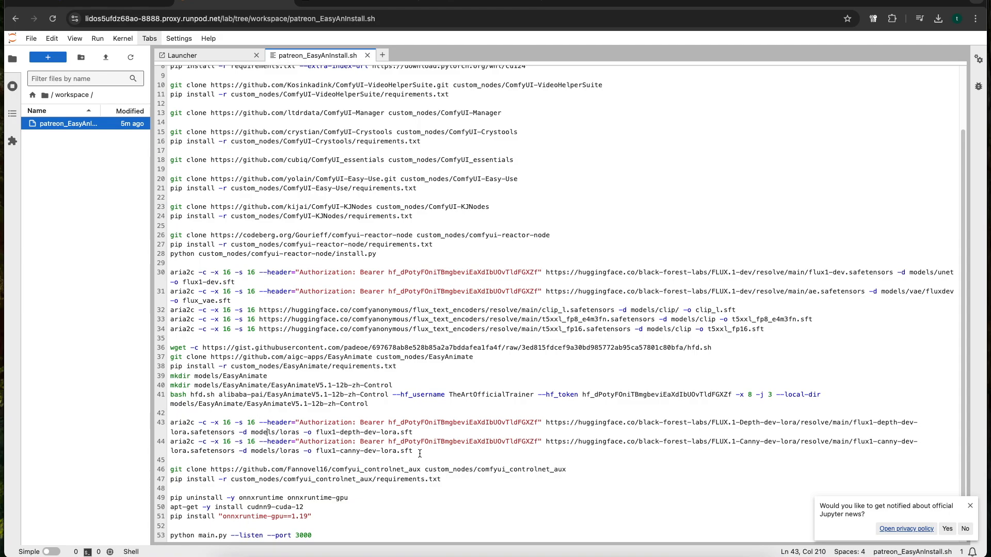
Examine the comfyui_controlnet_aux clone and requirements installation commands on lines 46 and 47
{"action": "left_click", "coordinate": [453, 484]}
{"action": "left_click_drag", "start_coordinate": [452, 484], "coordinate": [167, 472]}
{"action": "left_click_drag", "start_coordinate": [450, 480], "coordinate": [155, 472]}
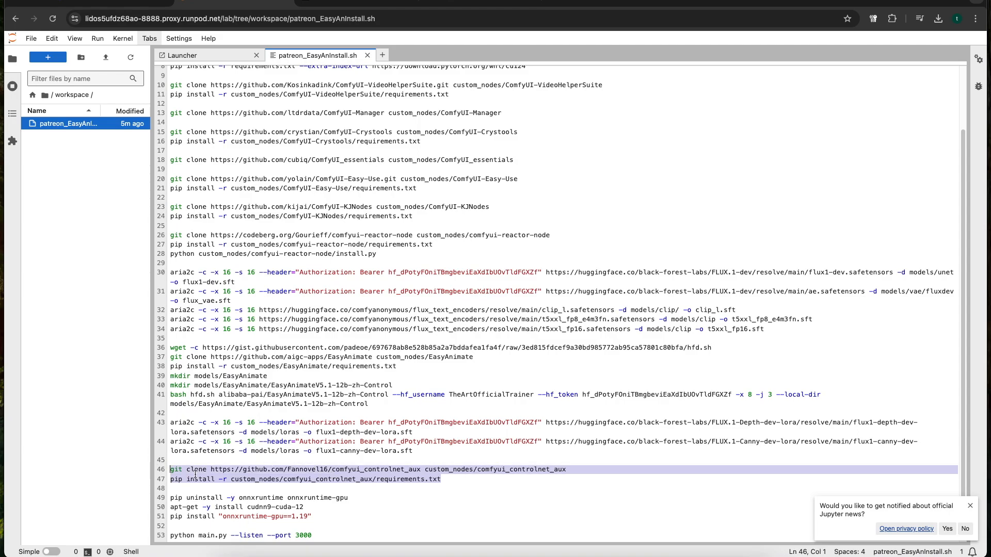
{"action": "left_click_drag", "start_coordinate": [441, 480], "coordinate": [154, 471]}
{"action": "left_click", "coordinate": [450, 481]}
{"action": "left_click_drag", "start_coordinate": [451, 481], "coordinate": [168, 470]}
{"action": "left_click", "coordinate": [317, 508]}
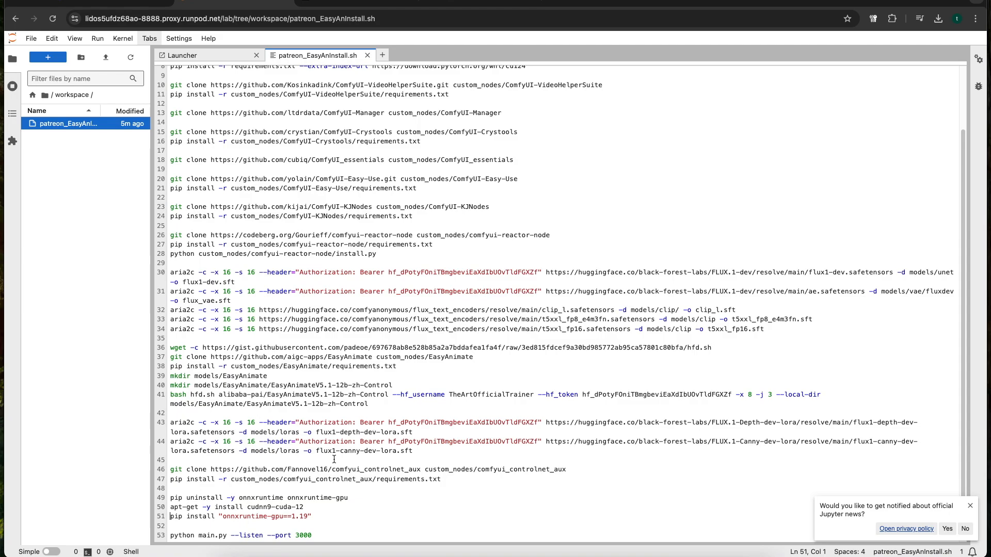
Examine the commands on lines 49 to 51, especially the removal of onnxruntime and onnxruntime-gpu on line 49
{"action": "left_click_drag", "start_coordinate": [333, 518], "coordinate": [147, 507]}
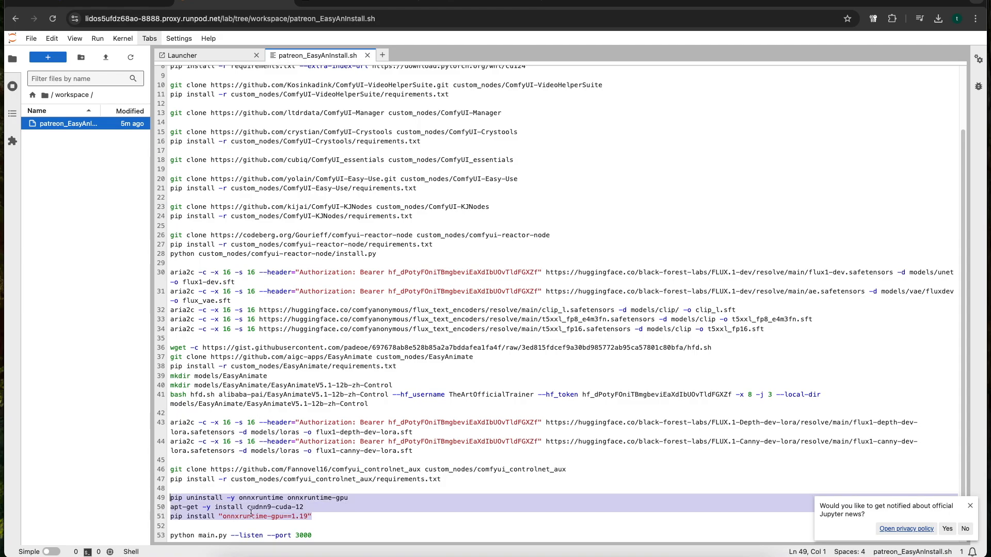
{"action": "left_click", "coordinate": [295, 516]}
{"action": "left_click_drag", "start_coordinate": [322, 518], "coordinate": [170, 498]}
{"action": "left_click", "coordinate": [318, 508]}
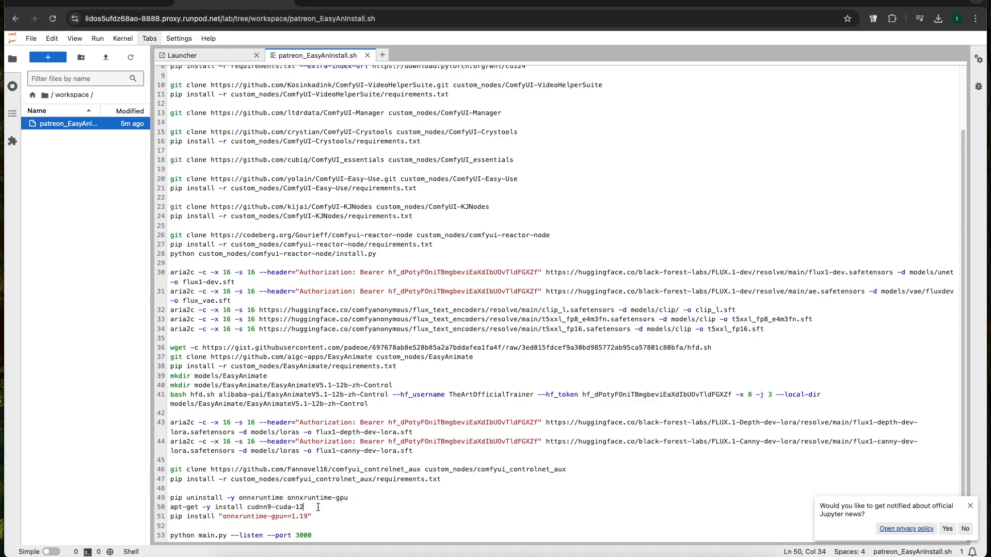
{"action": "left_click_drag", "start_coordinate": [350, 500], "coordinate": [169, 496]}
{"action": "left_click", "coordinate": [304, 516]}
{"action": "left_click_drag", "start_coordinate": [343, 498], "coordinate": [249, 502]}
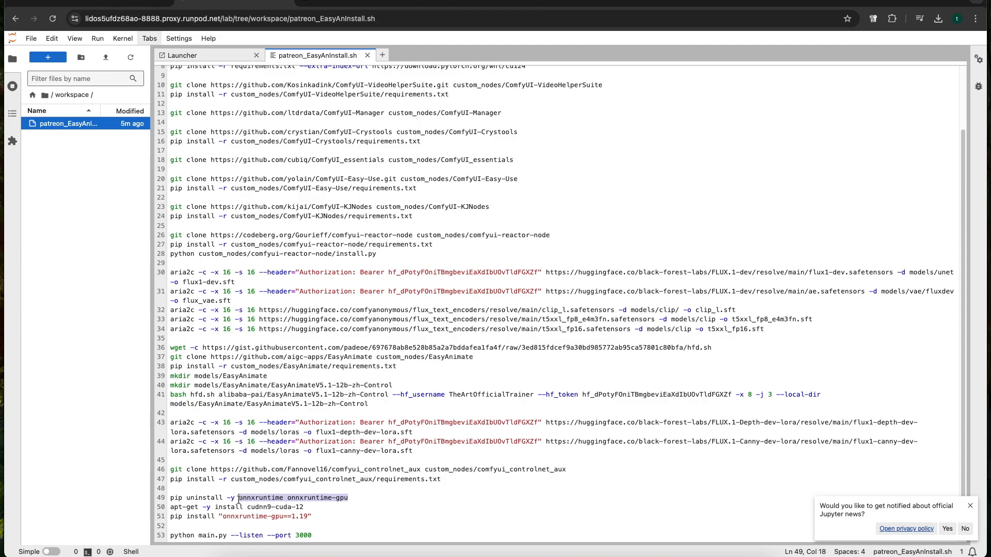
{"action": "left_click", "coordinate": [263, 498]}
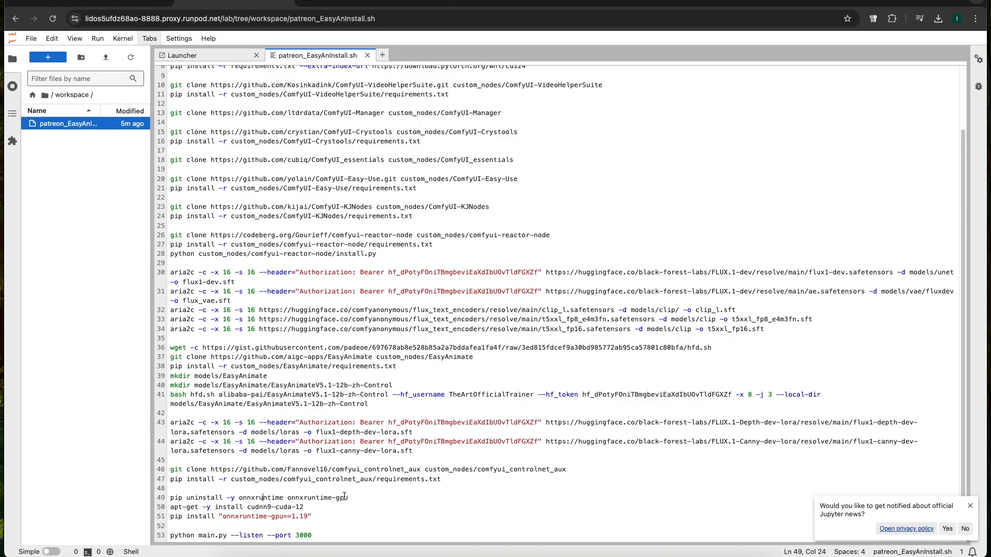
{"action": "left_click_drag", "start_coordinate": [303, 500], "coordinate": [289, 500]}
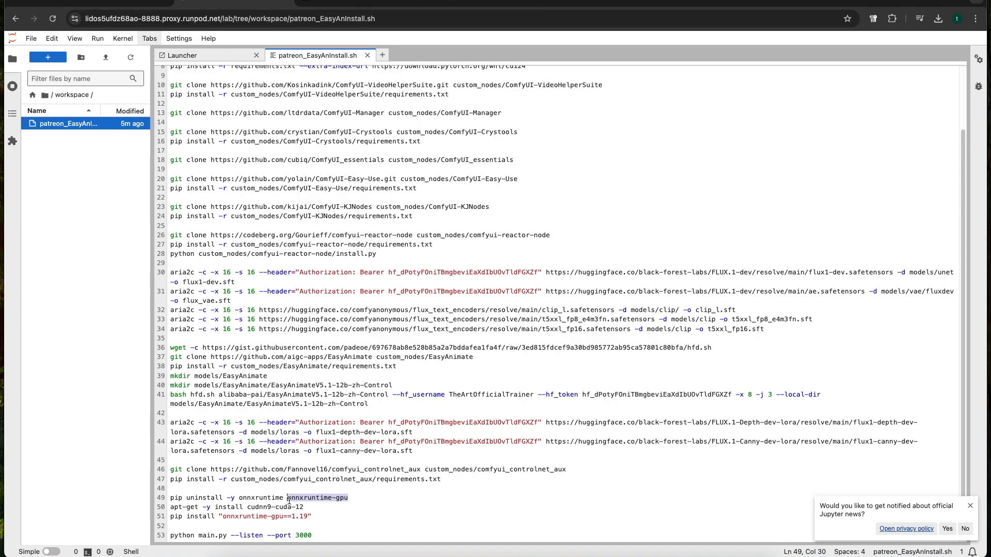
{"action": "left_click", "coordinate": [336, 500]}
Dismiss the Jupyter news notification and examine the cudnn9-cuda-12 installation command on line 50
{"action": "left_click", "coordinate": [969, 505]}
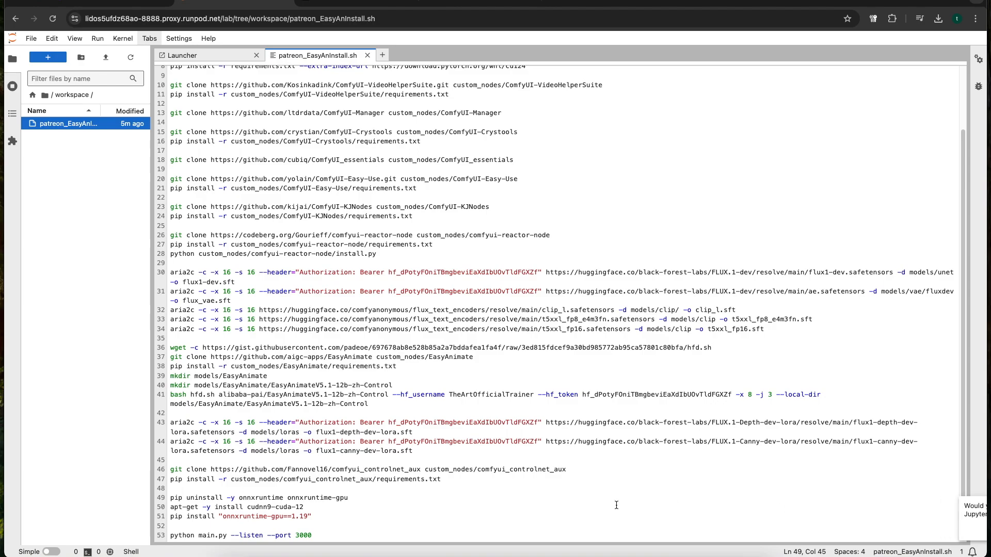
{"action": "left_click_drag", "start_coordinate": [305, 508], "coordinate": [156, 509]}
{"action": "left_click", "coordinate": [268, 507]}
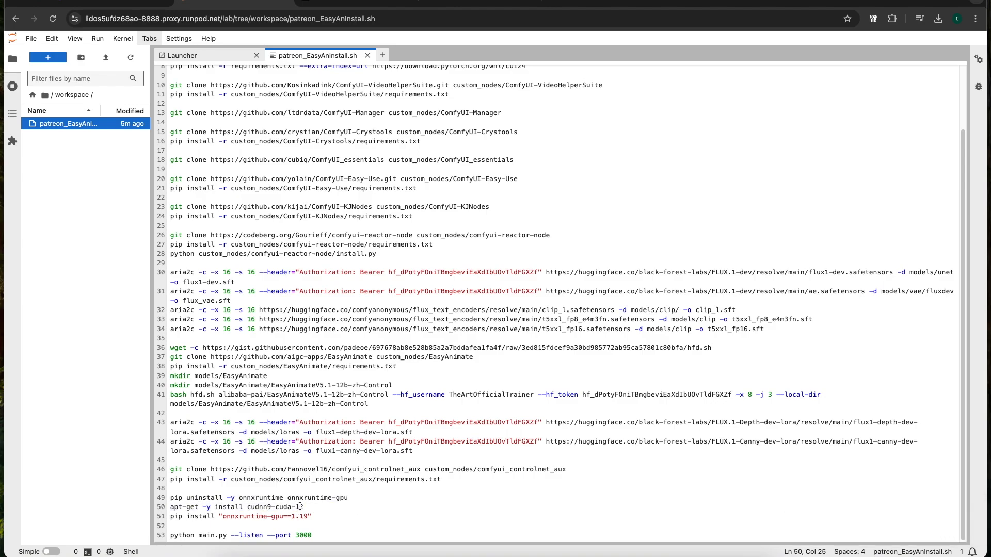
{"action": "left_click_drag", "start_coordinate": [304, 507], "coordinate": [158, 510]}
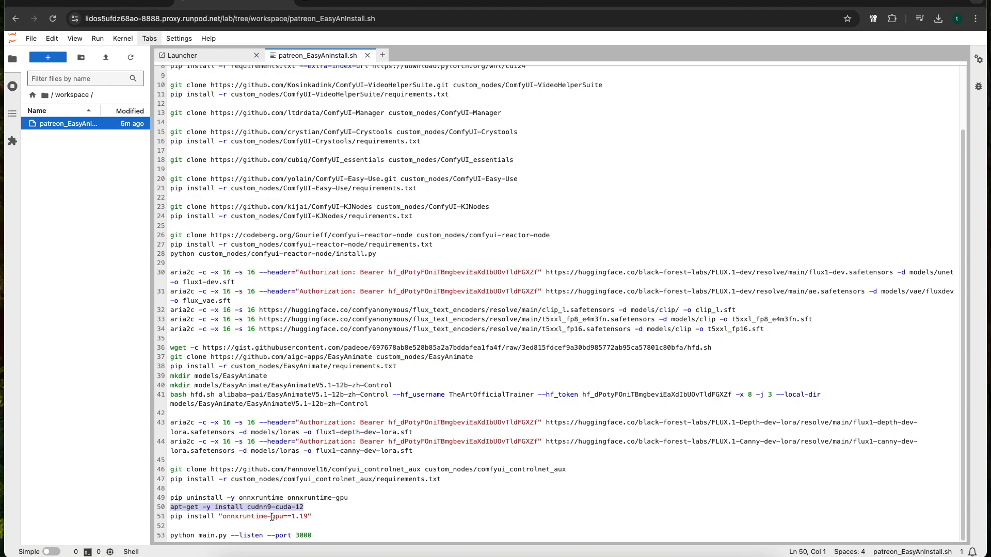
{"action": "left_click", "coordinate": [306, 508]}
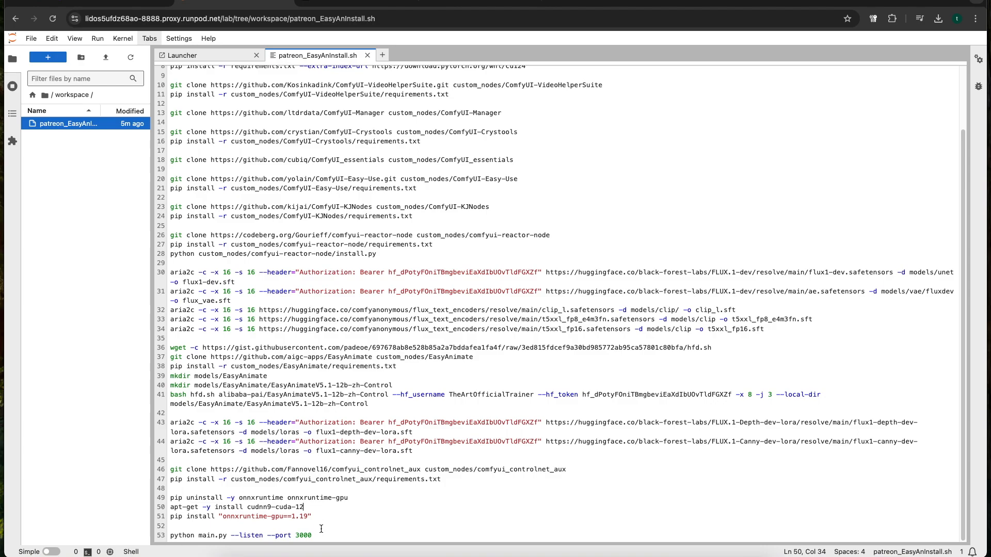
Examine the launch command on line 53 that starts main.py listening on port 3000, and look over the whole script
{"action": "left_click_drag", "start_coordinate": [326, 536], "coordinate": [168, 532]}
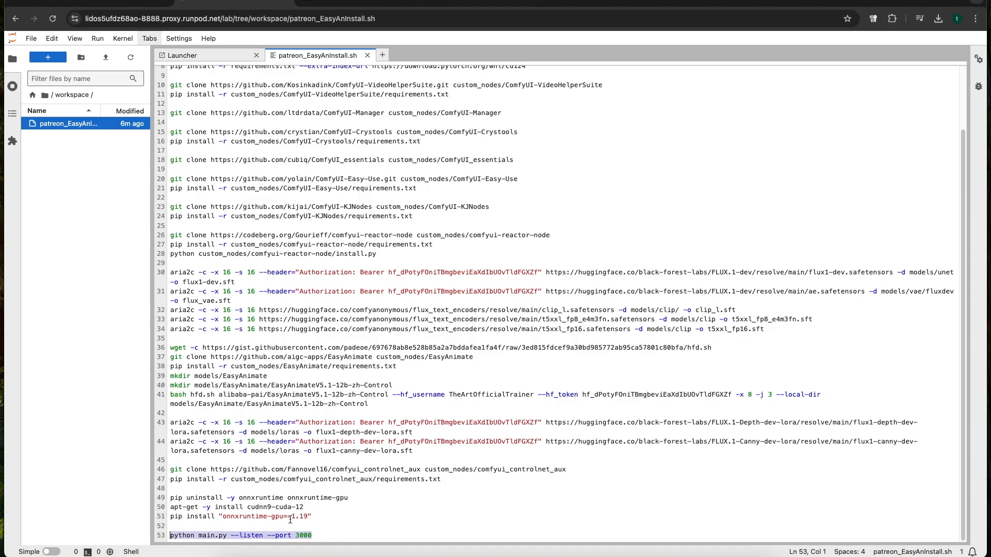
{"action": "scroll", "coordinate": [313, 469], "scroll_direction": "up", "scroll_amount": 4}
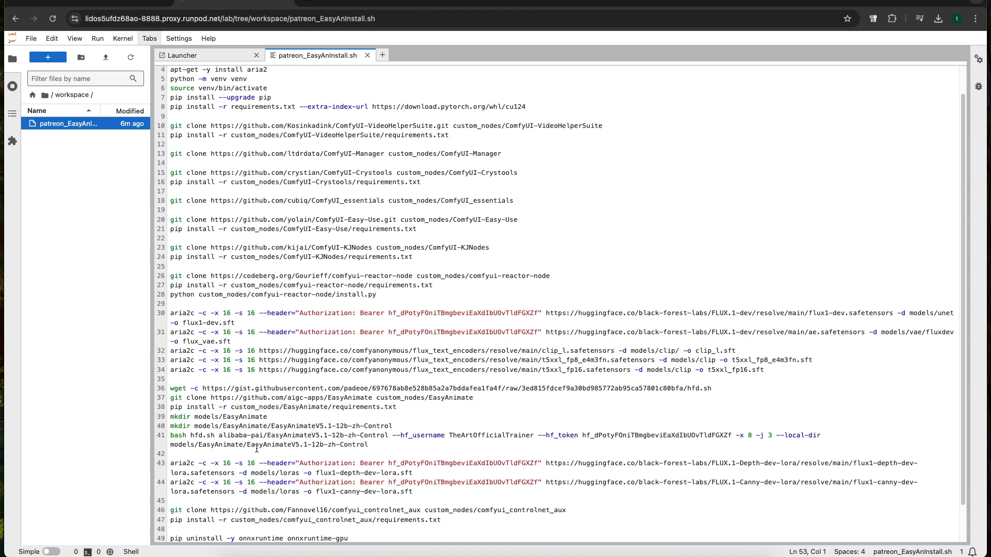
{"action": "scroll", "coordinate": [306, 323], "scroll_direction": "down", "scroll_amount": 4}
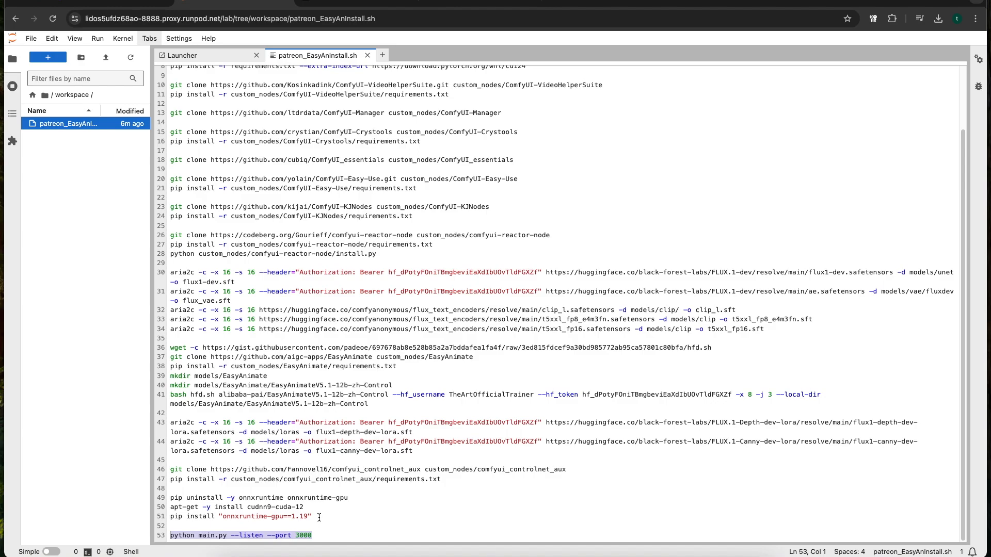
{"action": "scroll", "coordinate": [319, 517], "scroll_direction": "up", "scroll_amount": 3}
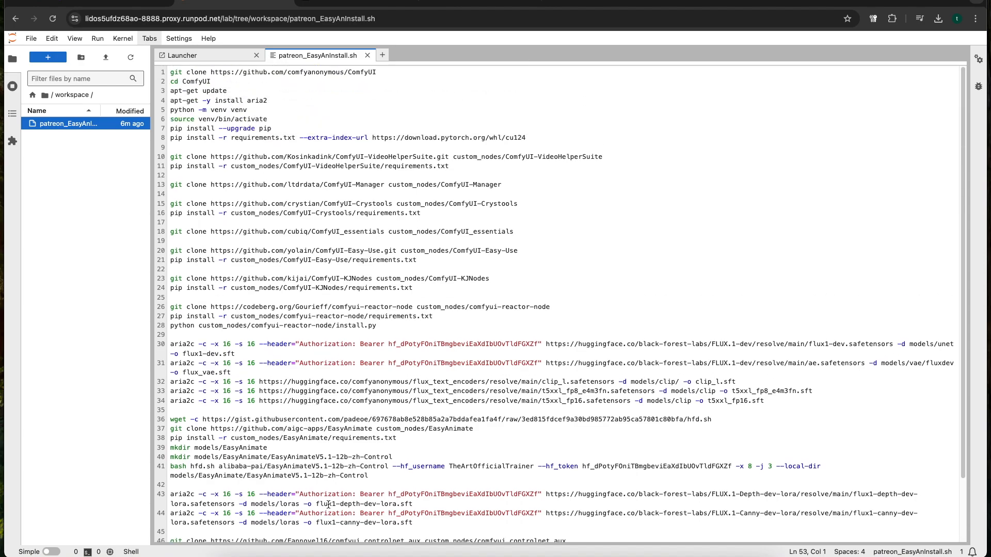
{"action": "scroll", "coordinate": [335, 506], "scroll_direction": "down", "scroll_amount": 3}
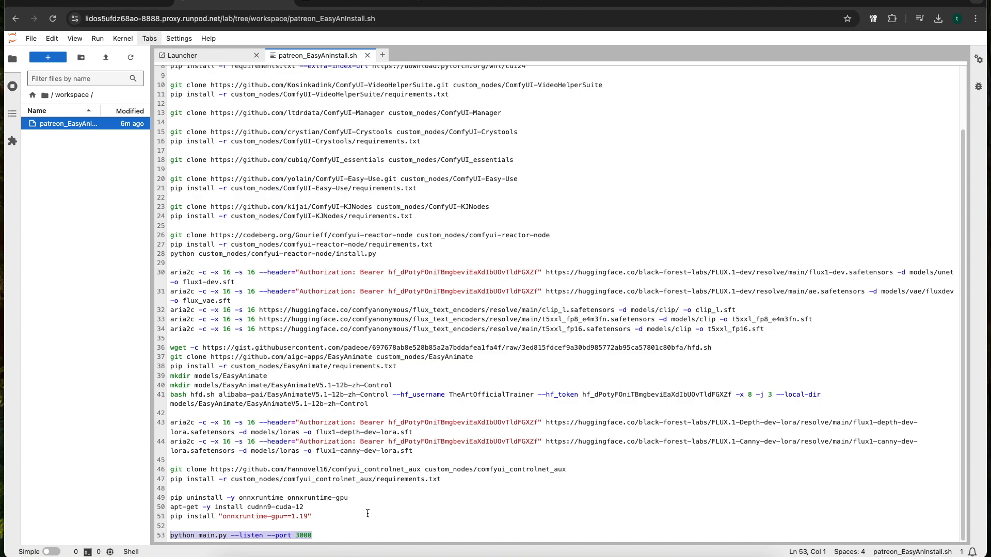
{"action": "left_click", "coordinate": [346, 517]}
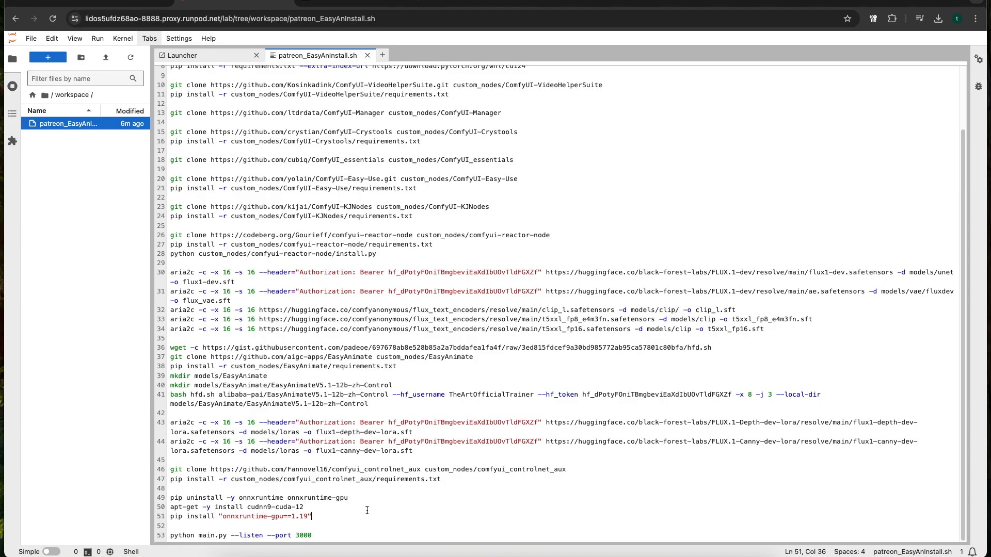
{"action": "left_click", "coordinate": [326, 538]}
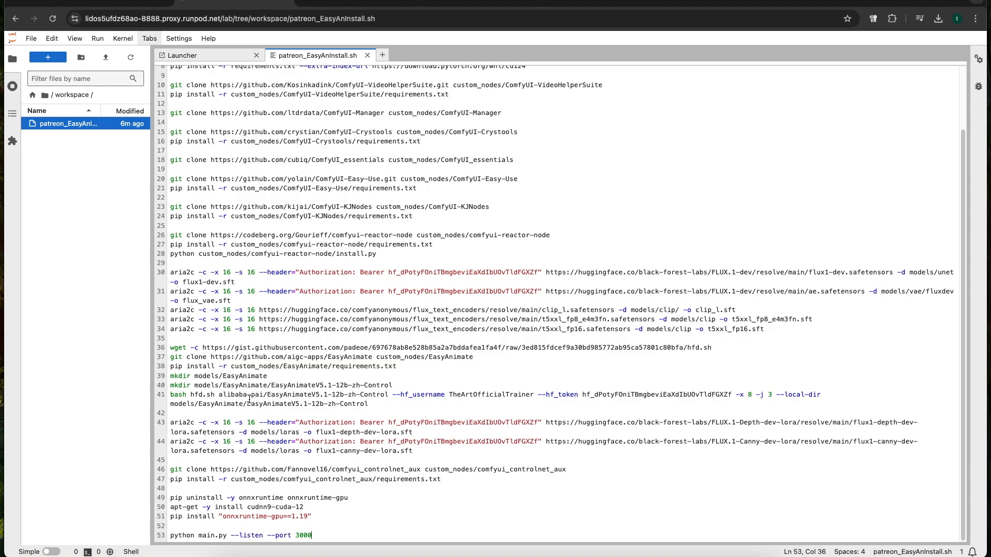
Open a JupyterLab terminal in the workspace, widen the file browser, and run the install script with bash patreon_EasyAnInstall.sh
{"action": "left_click", "coordinate": [205, 54]}
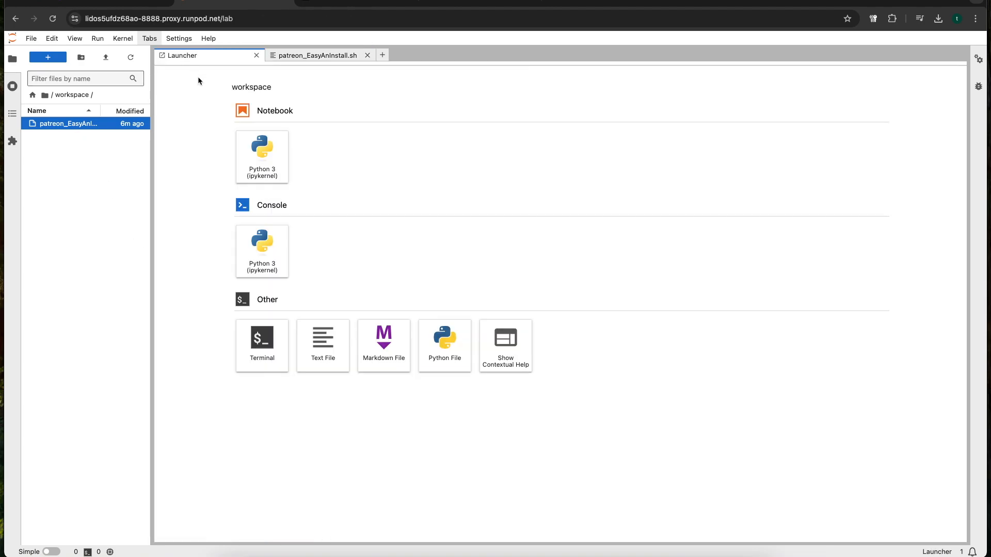
{"action": "left_click", "coordinate": [269, 341]}
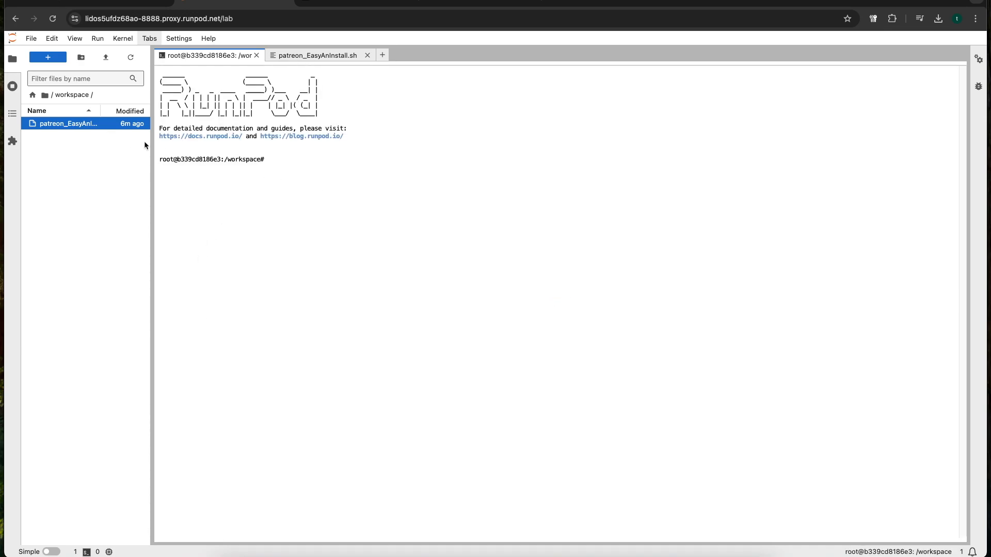
{"action": "left_click_drag", "start_coordinate": [151, 146], "coordinate": [233, 146]}
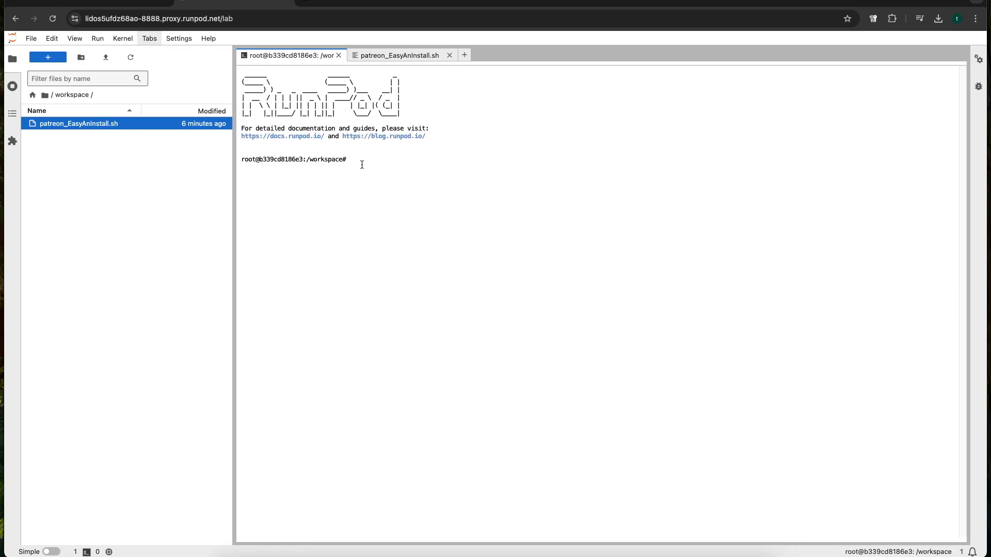
{"action": "type", "text": "bash patreon_EasyAnInstall.sh"}
{"action": "key", "text": "Return"}
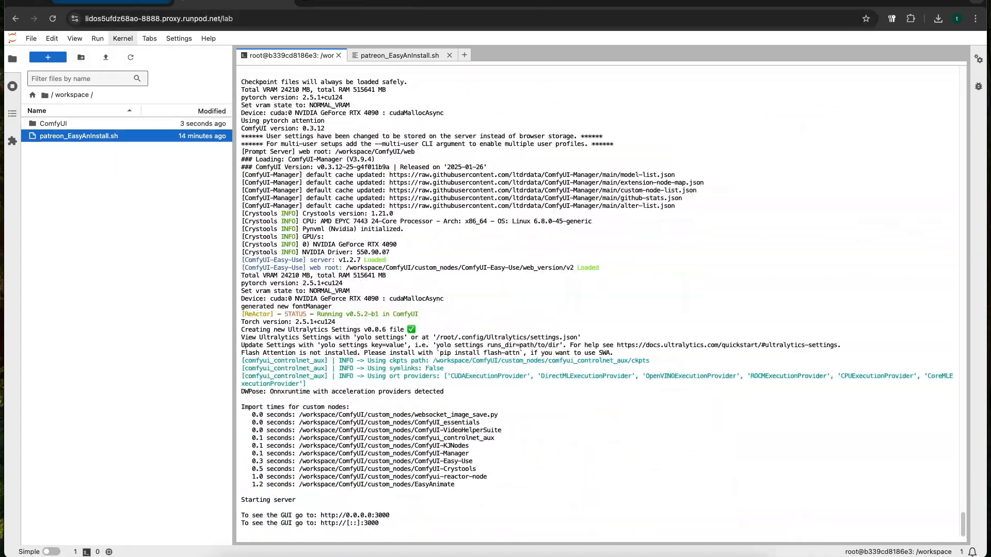
Switch to the RunPod console and open the pod's HTTP service on port 3000 to show the ComfyUI default workflow
{"action": "left_click", "coordinate": [123, 7]}
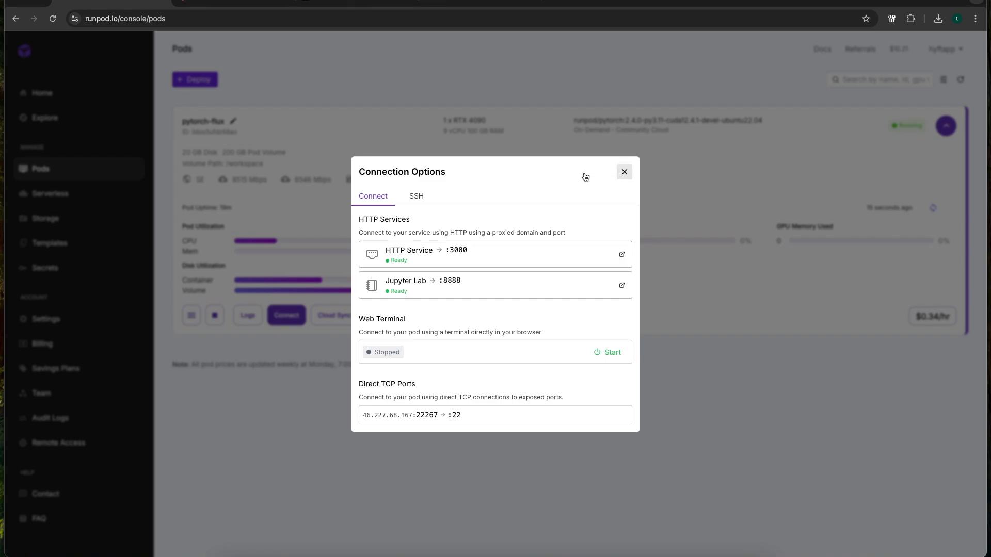
{"action": "left_click", "coordinate": [624, 171]}
{"action": "left_click", "coordinate": [302, 312]}
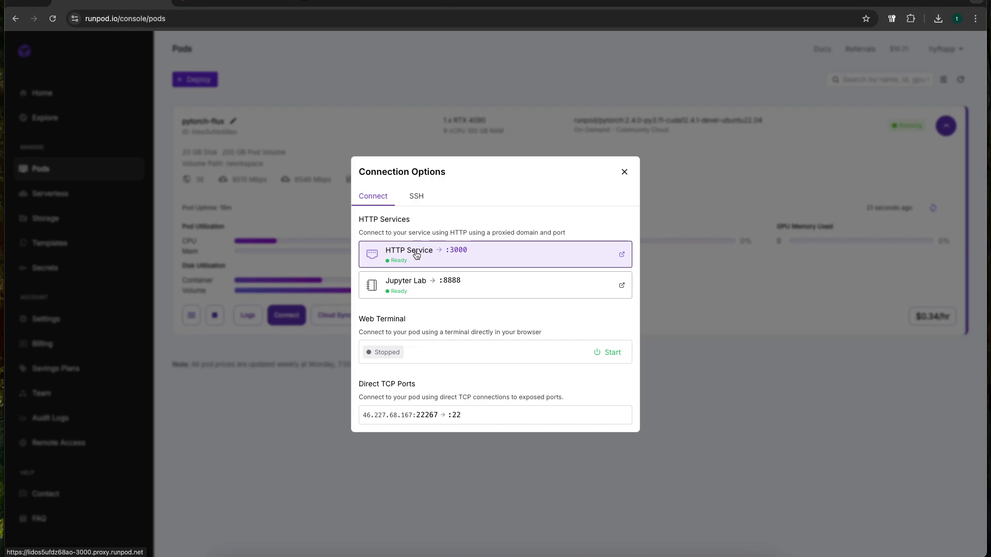
{"action": "left_click", "coordinate": [416, 254]}
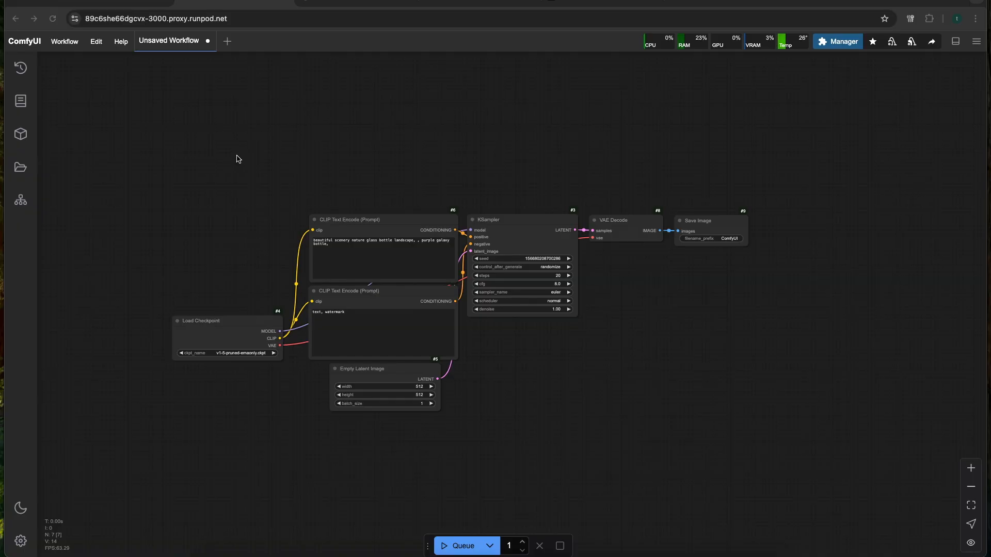
{"action": "scroll", "coordinate": [295, 150], "scroll_direction": "up", "scroll_amount": 5}
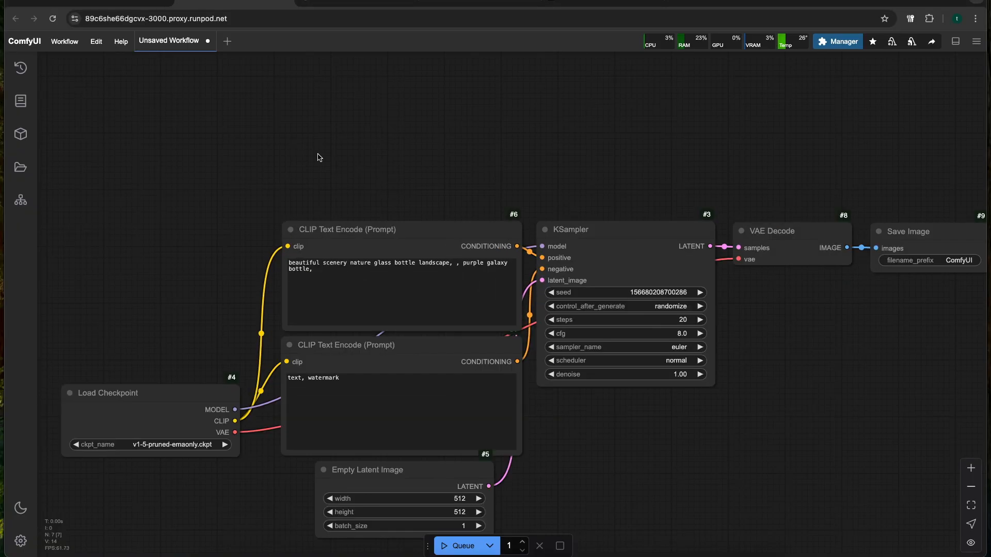
{"action": "scroll", "coordinate": [318, 157], "scroll_direction": "down", "scroll_amount": 3}
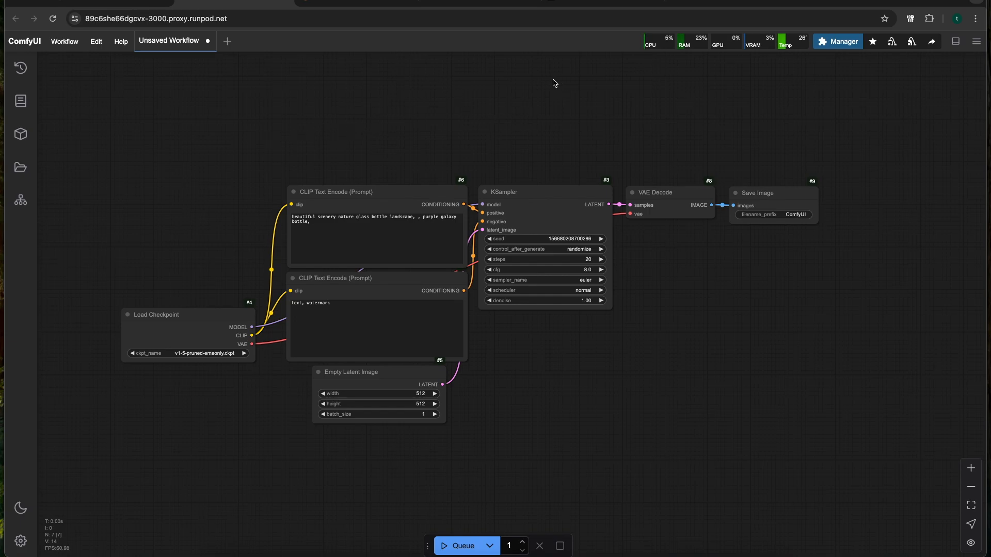
Download patreon_easy_animate_workflow.json from the Easy Animate v5.1 Patreon post and load it into ComfyUI
{"action": "left_click", "coordinate": [585, 3]}
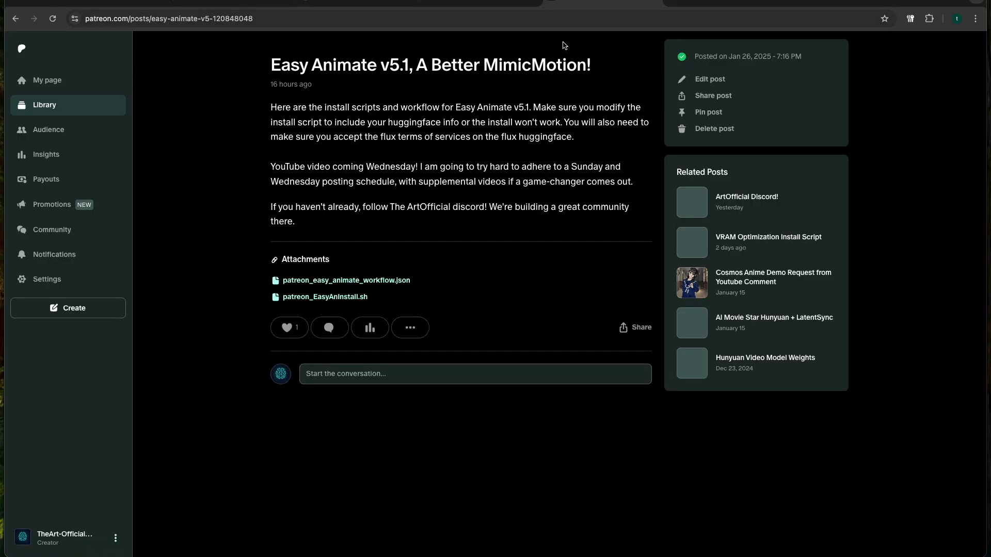
{"action": "left_click", "coordinate": [329, 283]}
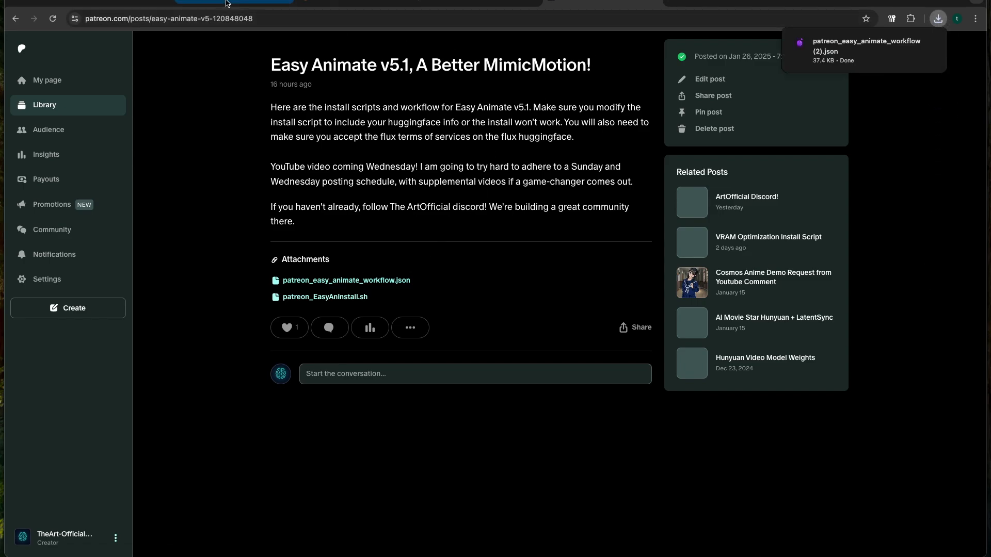
{"action": "left_click", "coordinate": [226, 3]}
{"action": "left_click", "coordinate": [938, 19]}
{"action": "left_click_drag", "start_coordinate": [871, 63], "coordinate": [520, 224]}
Rename the group containing the Flux diffusion model, CLIP and depth nodes to "Flux Image"
{"action": "scroll", "coordinate": [380, 324], "scroll_direction": "down", "scroll_amount": 7}
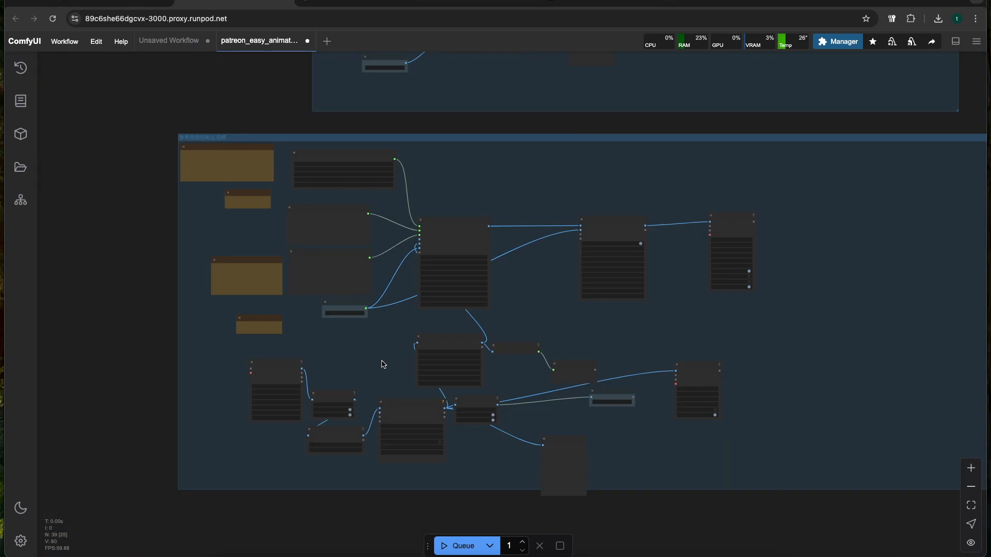
{"action": "scroll", "coordinate": [382, 364], "scroll_direction": "up", "scroll_amount": 4}
{"action": "left_click_drag", "start_coordinate": [382, 365], "coordinate": [314, 323]}
{"action": "scroll", "coordinate": [314, 323], "scroll_direction": "up", "scroll_amount": 1}
{"action": "left_click_drag", "start_coordinate": [438, 98], "coordinate": [376, 312]}
{"action": "left_click_drag", "start_coordinate": [354, 226], "coordinate": [247, 124]}
{"action": "left_click_drag", "start_coordinate": [277, 373], "coordinate": [385, 533]}
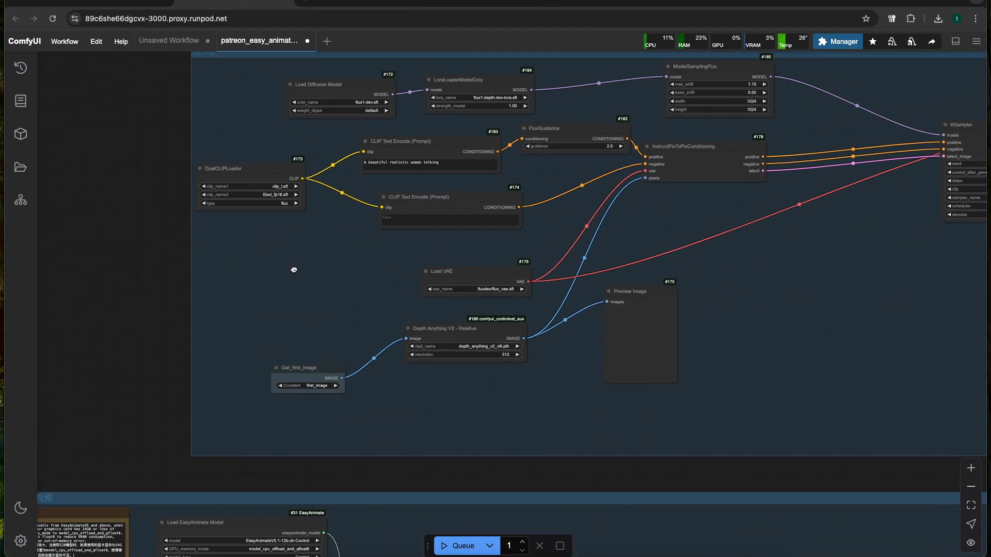
{"action": "left_click_drag", "start_coordinate": [293, 270], "coordinate": [251, 459]}
{"action": "double_click", "coordinate": [172, 243]}
{"action": "type", "text": "Flux image"}
{"action": "key", "text": "Return"}
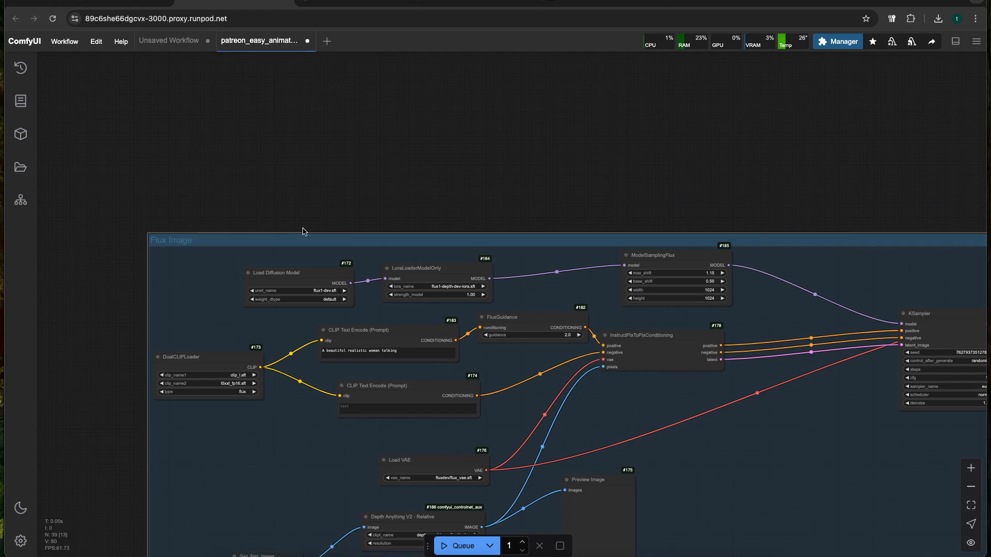
Rename the group containing the EasyAnimate model loader and sampler to "Easy Animate Sampling"
{"action": "left_click_drag", "start_coordinate": [303, 230], "coordinate": [251, 89]}
{"action": "scroll", "coordinate": [198, 294], "scroll_direction": "down", "scroll_amount": 2}
{"action": "left_click_drag", "start_coordinate": [195, 313], "coordinate": [228, 210]}
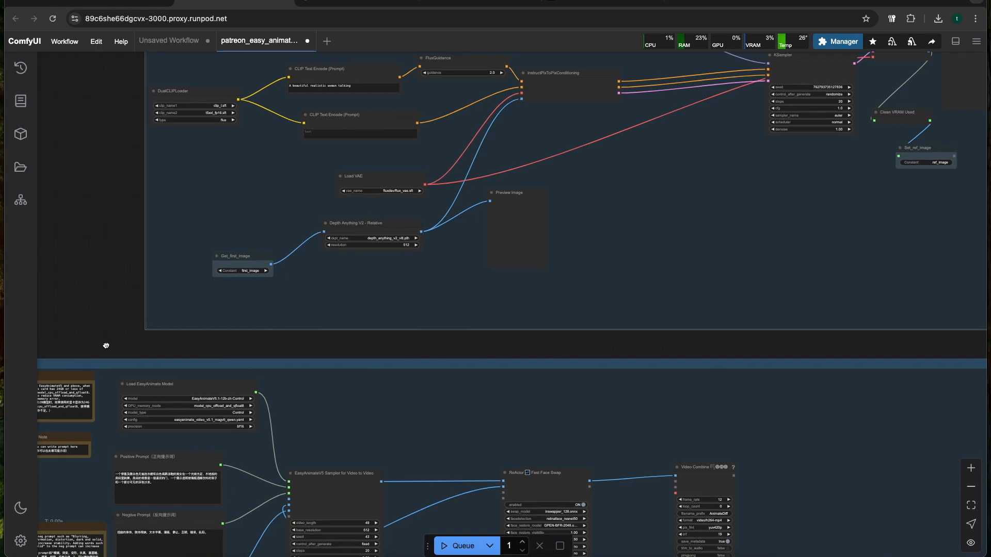
{"action": "left_click_drag", "start_coordinate": [104, 345], "coordinate": [239, 210]}
{"action": "double_click", "coordinate": [192, 218]}
{"action": "type", "text": "E"}
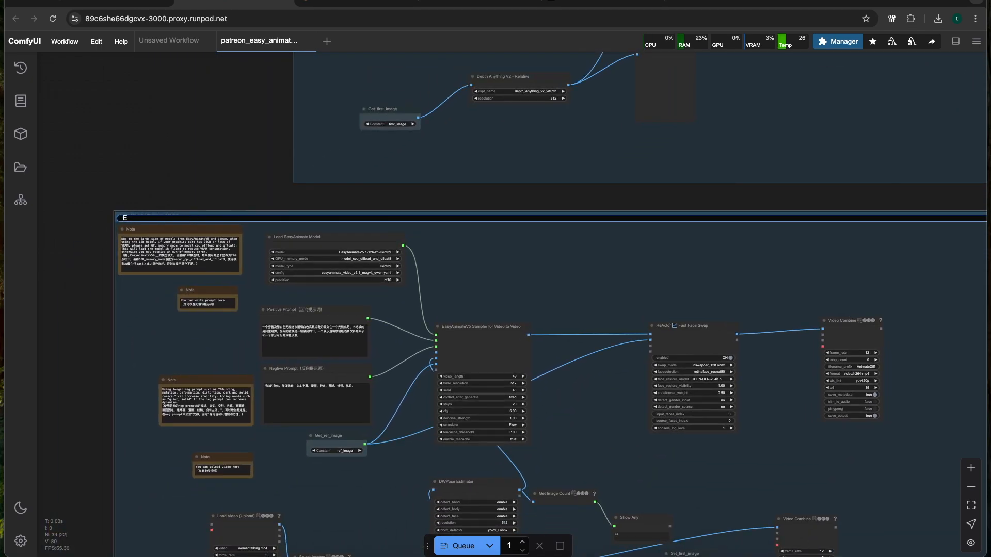
{"action": "type", "text": "asy Animate Sampling"}
{"action": "key", "text": "Return"}
Examine the Easy Animate Sampling group, from the model loader, prompts and sampler to the video loading and image resizing nodes
{"action": "left_click_drag", "start_coordinate": [260, 194], "coordinate": [225, 104]}
{"action": "scroll", "coordinate": [268, 377], "scroll_direction": "down", "scroll_amount": 1}
{"action": "scroll", "coordinate": [272, 393], "scroll_direction": "up", "scroll_amount": 3}
{"action": "left_click_drag", "start_coordinate": [273, 393], "coordinate": [246, 405]}
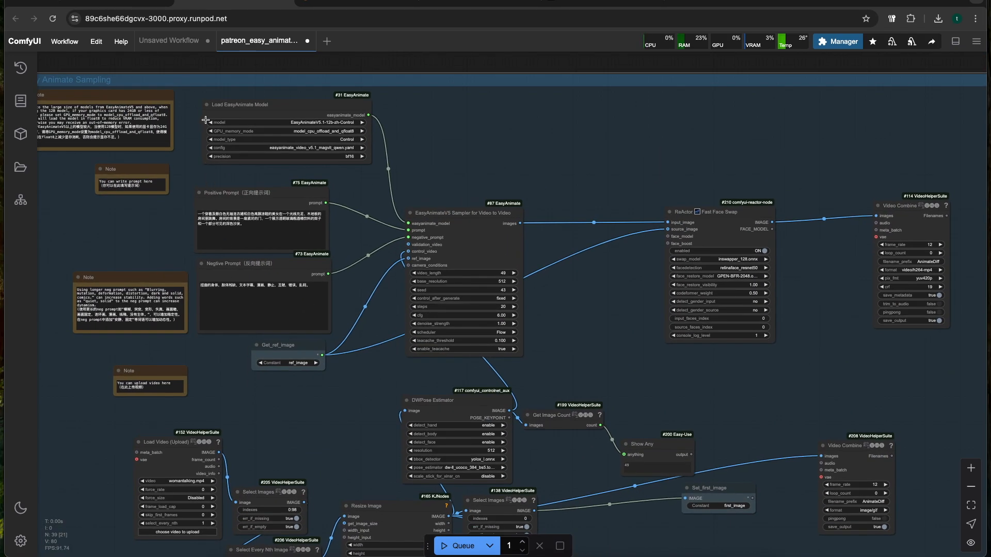
{"action": "left_click_drag", "start_coordinate": [196, 98], "coordinate": [521, 483]}
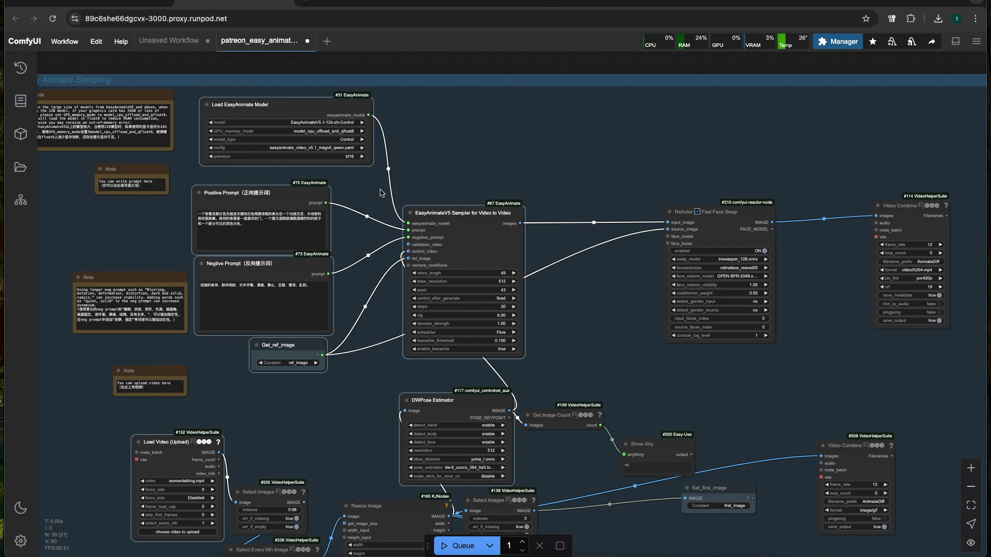
{"action": "left_click", "coordinate": [427, 145]}
{"action": "left_click_drag", "start_coordinate": [364, 389], "coordinate": [369, 197]}
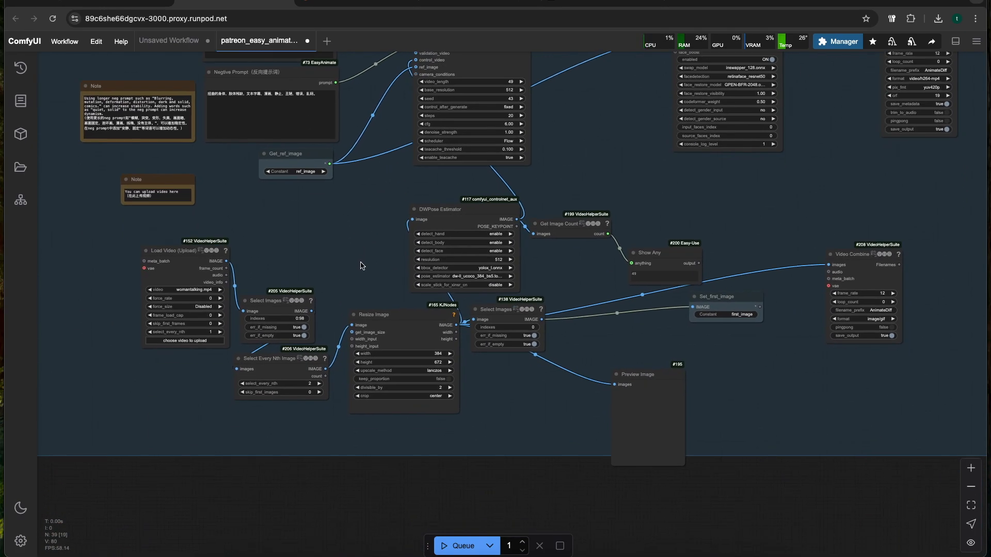
{"action": "scroll", "coordinate": [357, 281], "scroll_direction": "up", "scroll_amount": 3}
{"action": "left_click_drag", "start_coordinate": [354, 311], "coordinate": [356, 299]}
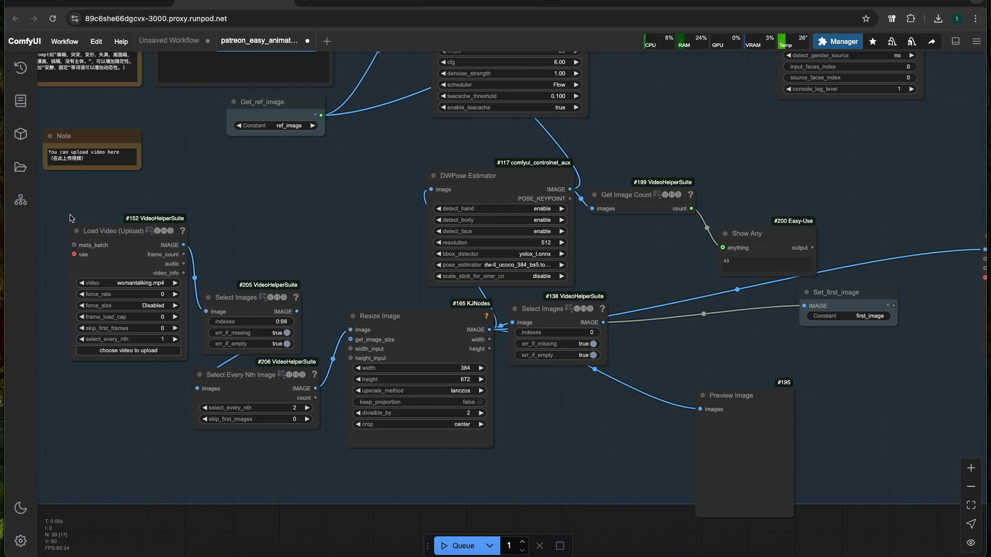
Examine the Easy Animate Sampling group's face swap and video output nodes and the Flux Image group's path to its reference image output
{"action": "left_click_drag", "start_coordinate": [317, 208], "coordinate": [284, 208]}
{"action": "scroll", "coordinate": [284, 209], "scroll_direction": "down", "scroll_amount": 1}
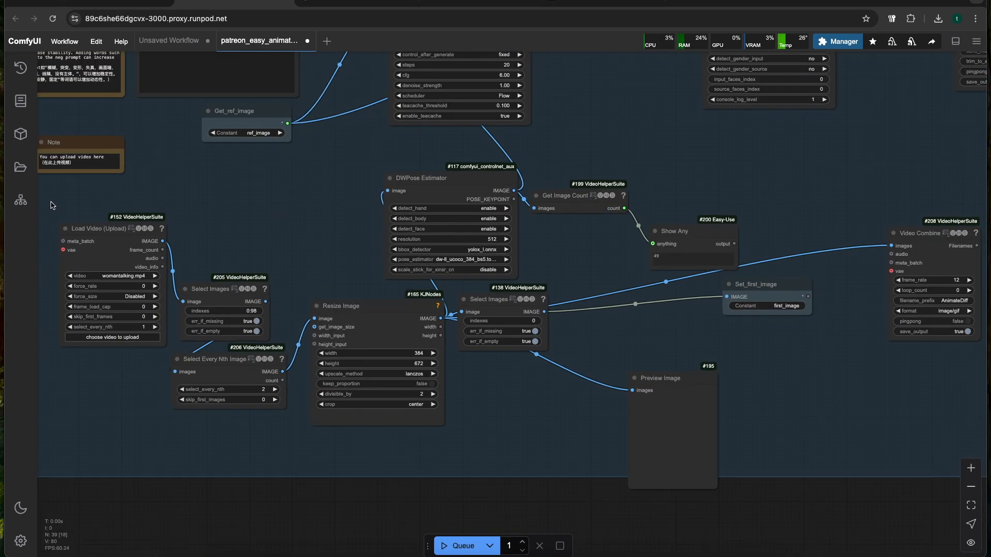
{"action": "left_click_drag", "start_coordinate": [52, 207], "coordinate": [174, 208]}
{"action": "left_click_drag", "start_coordinate": [275, 215], "coordinate": [215, 370]}
{"action": "scroll", "coordinate": [206, 224], "scroll_direction": "down", "scroll_amount": 2}
{"action": "scroll", "coordinate": [153, 216], "scroll_direction": "down", "scroll_amount": 1}
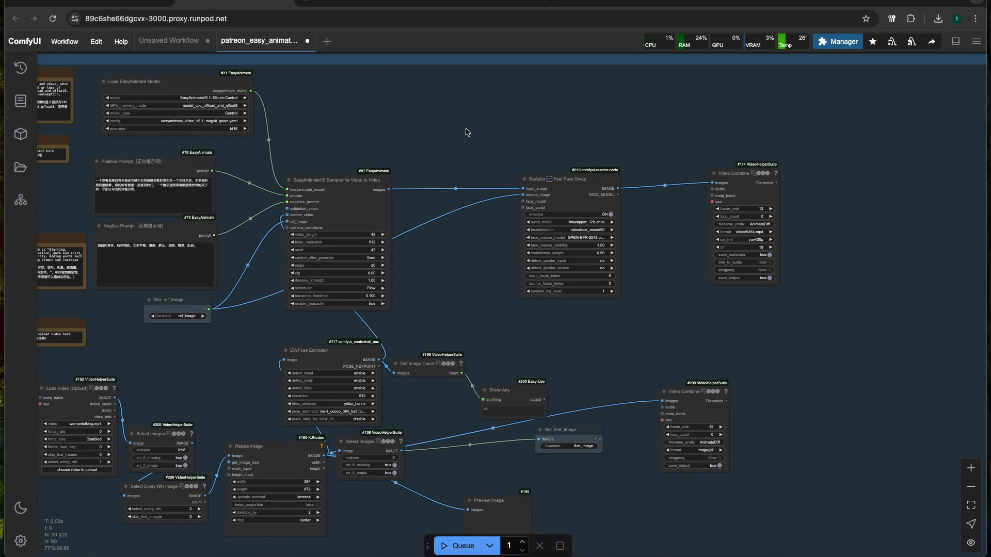
{"action": "left_click_drag", "start_coordinate": [466, 125], "coordinate": [384, 385]}
{"action": "left_click_drag", "start_coordinate": [358, 249], "coordinate": [396, 405]}
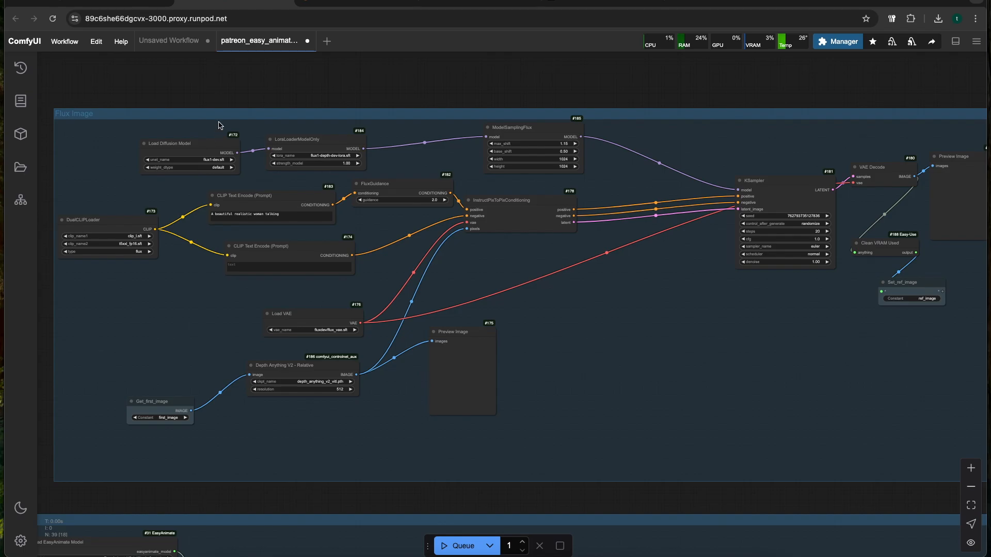
{"action": "left_click_drag", "start_coordinate": [800, 344], "coordinate": [579, 376]}
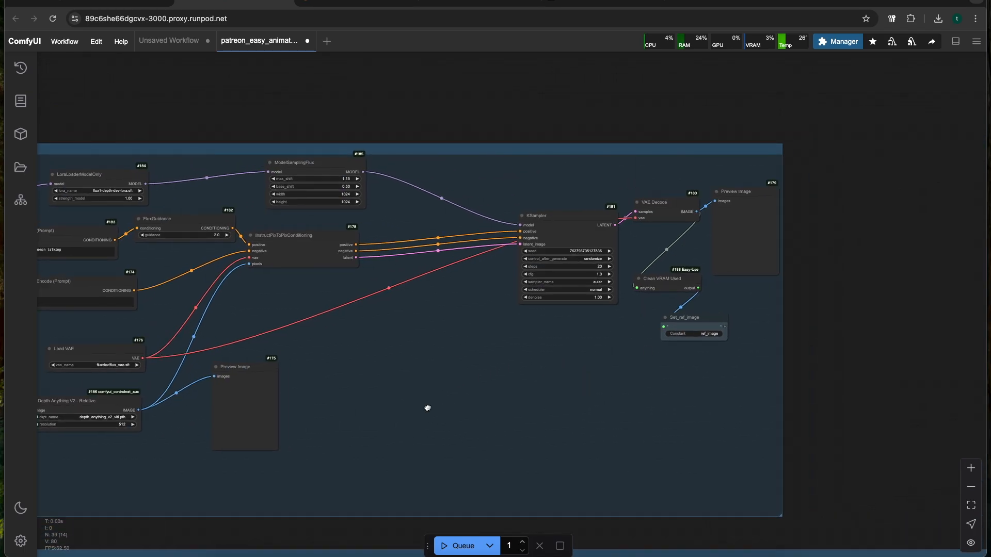
{"action": "scroll", "coordinate": [422, 411], "scroll_direction": "down", "scroll_amount": 3}
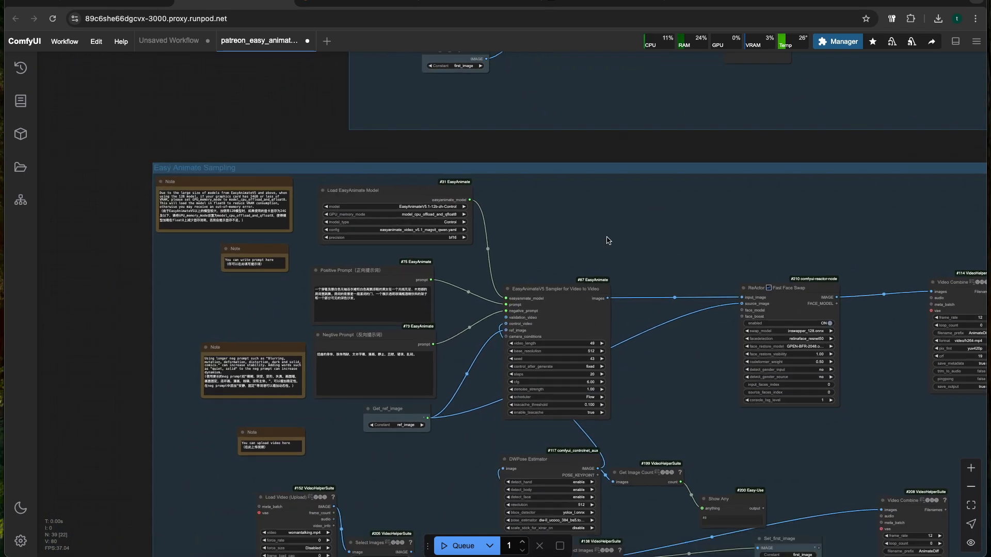
{"action": "left_click_drag", "start_coordinate": [462, 474], "coordinate": [452, 229]}
Upload womantalking.mp4 from the videos folder into the Load Video node of the Easy Animate Sampling group
{"action": "scroll", "coordinate": [396, 346], "scroll_direction": "up", "scroll_amount": 3}
{"action": "scroll", "coordinate": [420, 280], "scroll_direction": "down", "scroll_amount": 2}
{"action": "scroll", "coordinate": [405, 247], "scroll_direction": "up", "scroll_amount": 3}
{"action": "scroll", "coordinate": [435, 232], "scroll_direction": "up", "scroll_amount": 2}
{"action": "left_click_drag", "start_coordinate": [216, 225], "coordinate": [192, 211]}
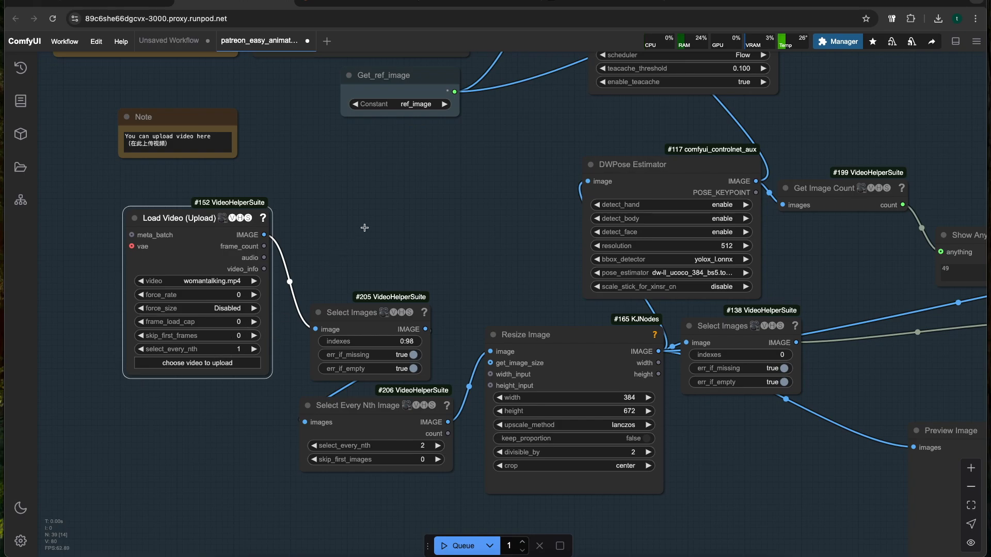
{"action": "left_click", "coordinate": [201, 363]}
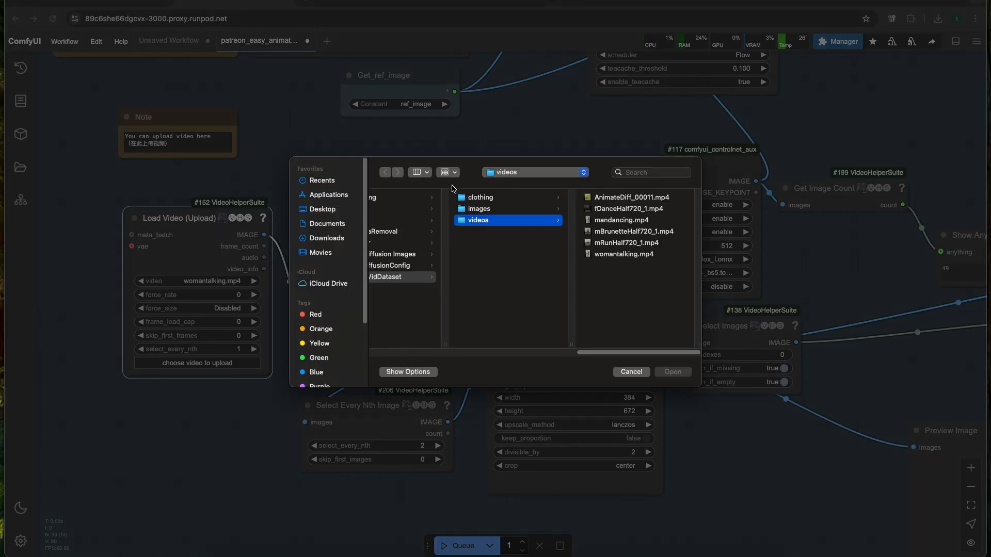
{"action": "double_click", "coordinate": [624, 254]}
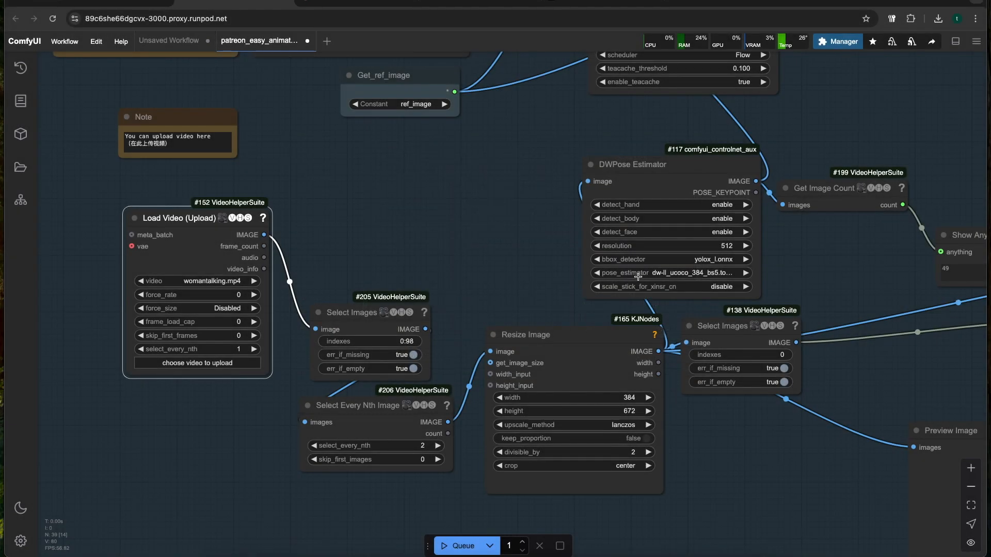
Examine the woman's face and hand movements in the Load Video node's preview
{"action": "scroll", "coordinate": [367, 199], "scroll_direction": "down", "scroll_amount": 2}
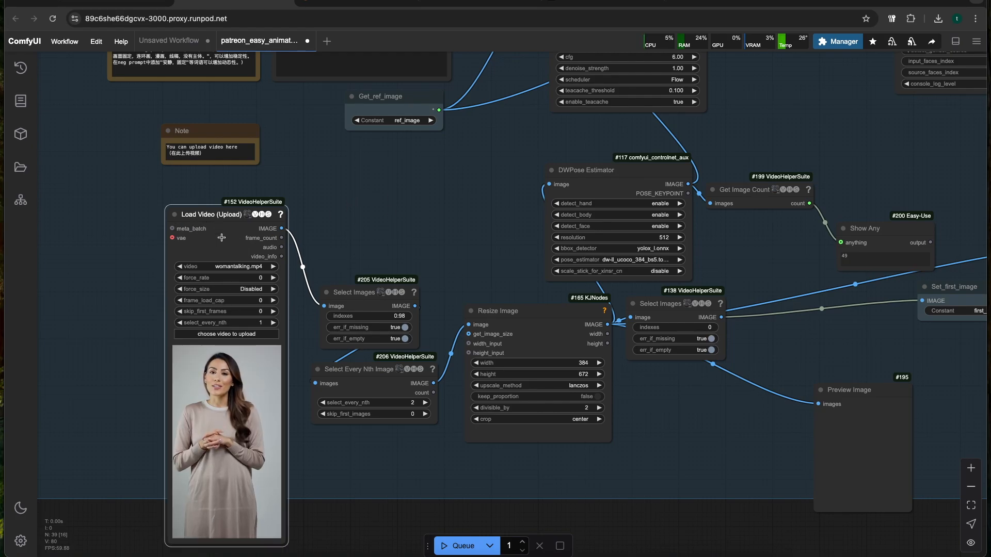
{"action": "scroll", "coordinate": [304, 322], "scroll_direction": "up", "scroll_amount": 5}
{"action": "scroll", "coordinate": [304, 322], "scroll_direction": "up", "scroll_amount": 5}
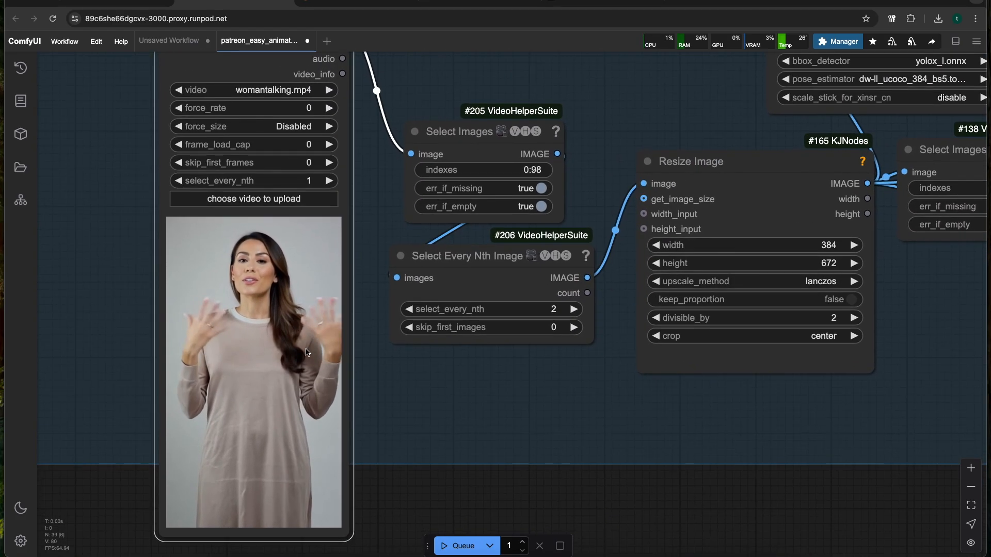
{"action": "scroll", "coordinate": [263, 281], "scroll_direction": "down", "scroll_amount": 5}
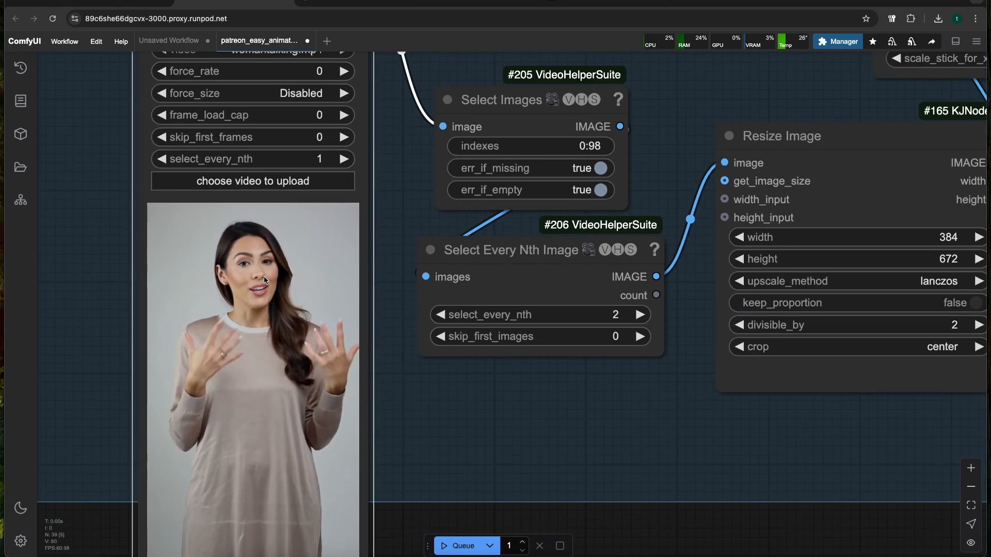
{"action": "scroll", "coordinate": [264, 282], "scroll_direction": "down", "scroll_amount": 1}
{"action": "scroll", "coordinate": [288, 313], "scroll_direction": "up", "scroll_amount": 8}
{"action": "scroll", "coordinate": [285, 312], "scroll_direction": "down", "scroll_amount": 3}
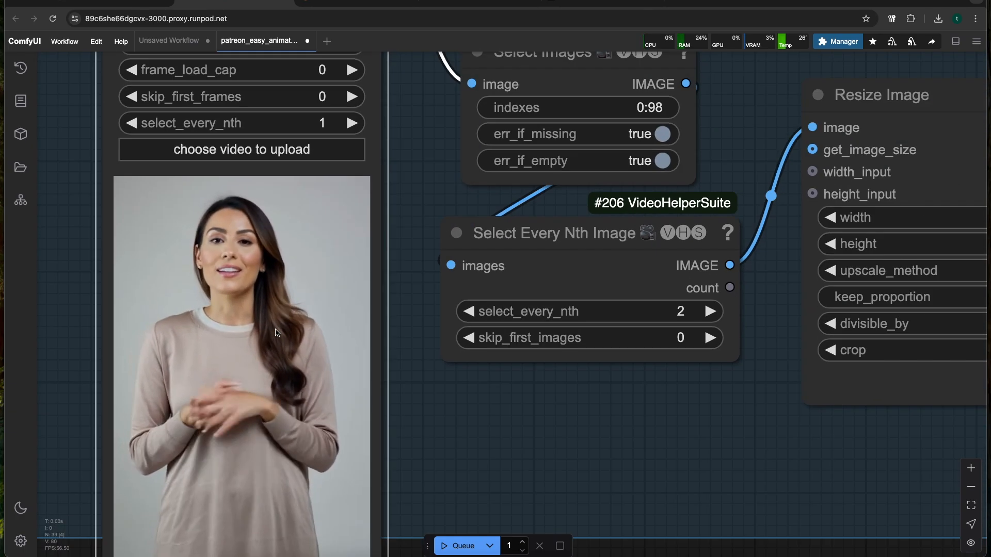
{"action": "scroll", "coordinate": [244, 426], "scroll_direction": "up", "scroll_amount": 5}
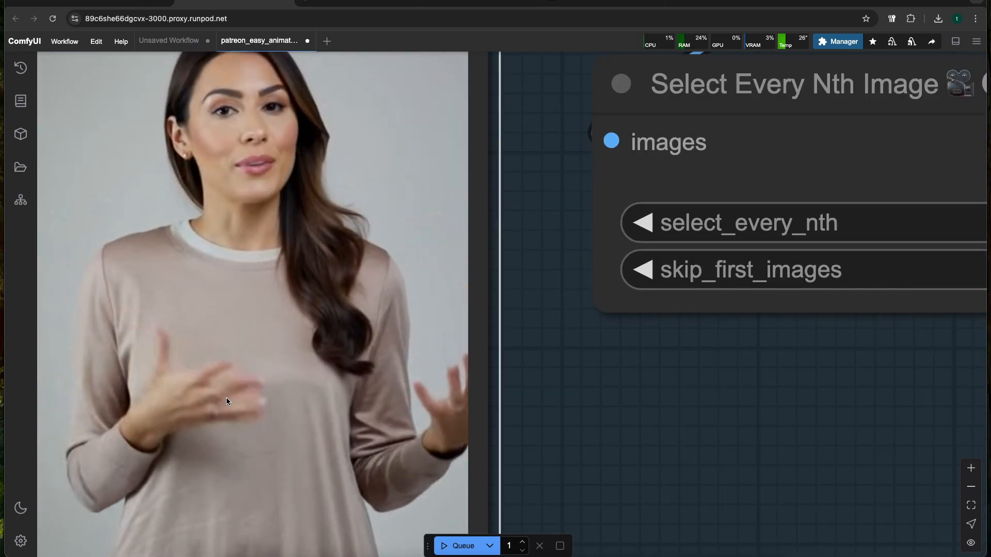
{"action": "scroll", "coordinate": [227, 395], "scroll_direction": "down", "scroll_amount": 3}
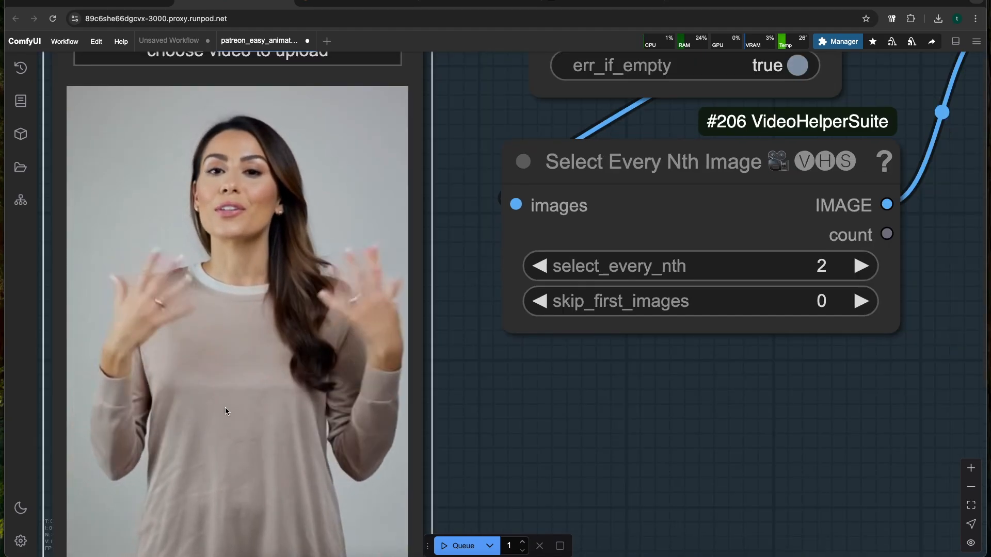
{"action": "scroll", "coordinate": [247, 401], "scroll_direction": "down", "scroll_amount": 3}
{"action": "scroll", "coordinate": [243, 397], "scroll_direction": "up", "scroll_amount": 1}
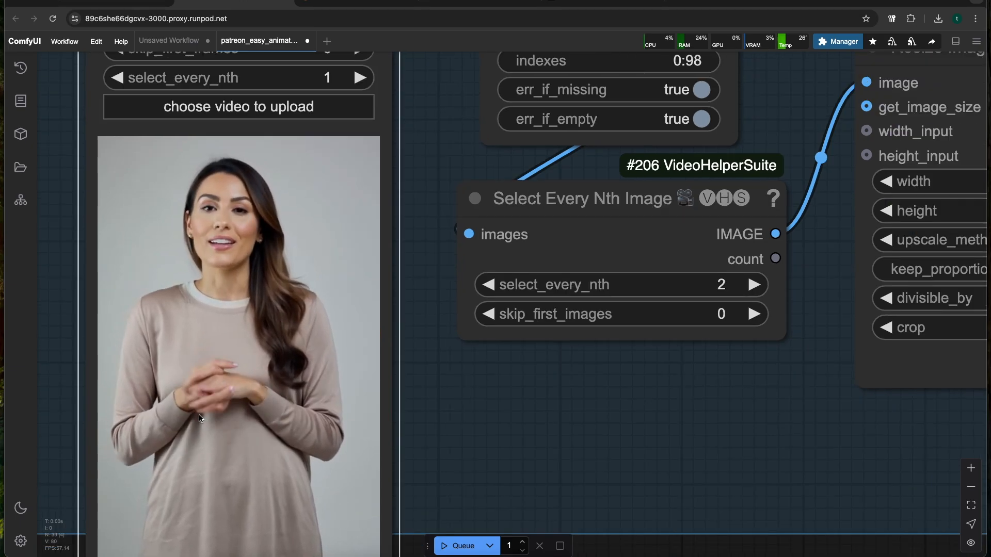
{"action": "scroll", "coordinate": [231, 372], "scroll_direction": "down", "scroll_amount": 2}
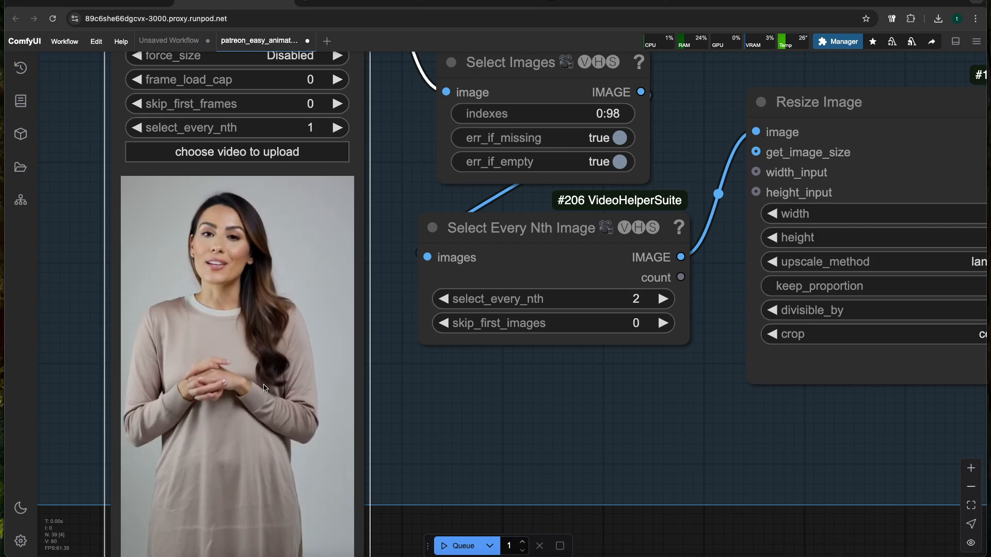
{"action": "scroll", "coordinate": [325, 385], "scroll_direction": "down", "scroll_amount": 3}
{"action": "left_click_drag", "start_coordinate": [436, 401], "coordinate": [390, 413]}
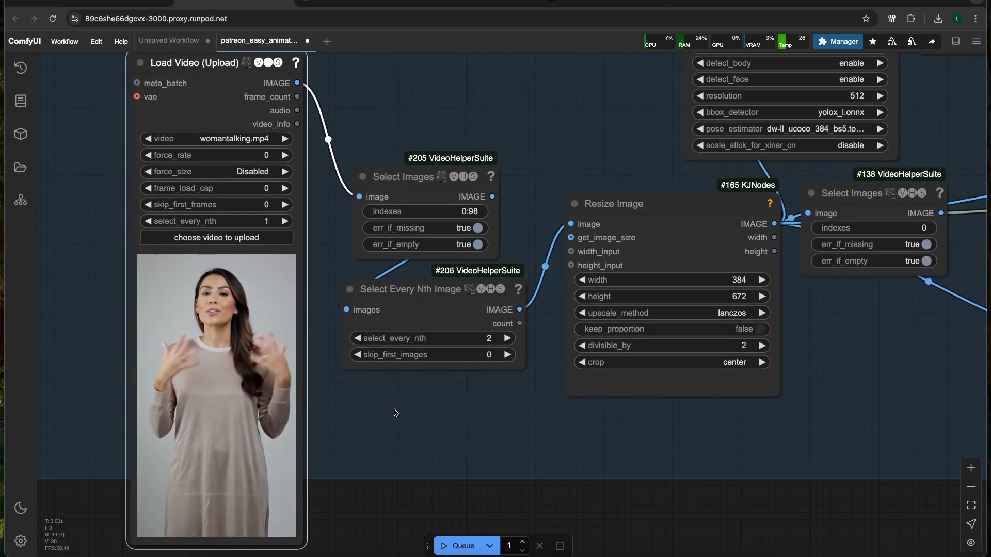
{"action": "scroll", "coordinate": [227, 361], "scroll_direction": "up", "scroll_amount": 4}
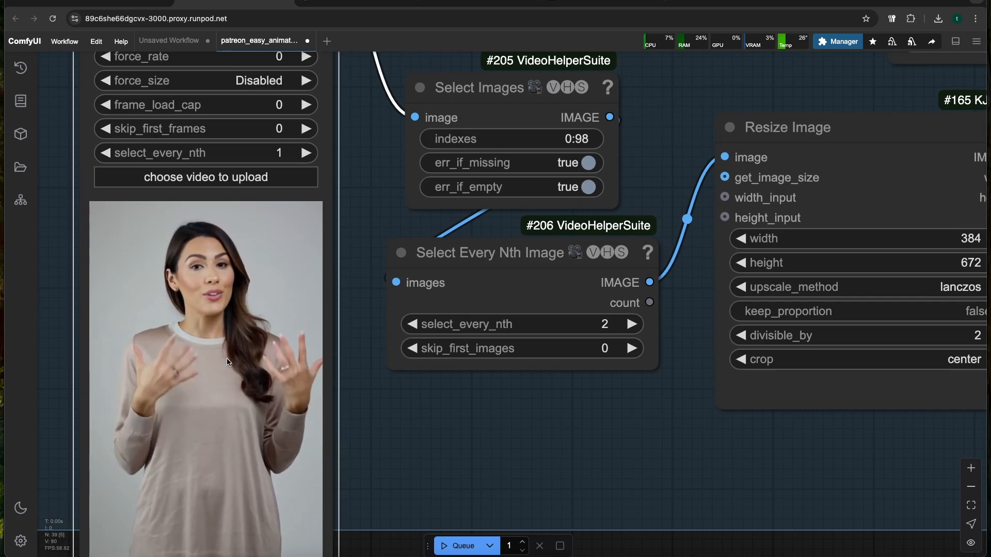
{"action": "scroll", "coordinate": [225, 358], "scroll_direction": "down", "scroll_amount": 2}
{"action": "scroll", "coordinate": [187, 335], "scroll_direction": "down", "scroll_amount": 1}
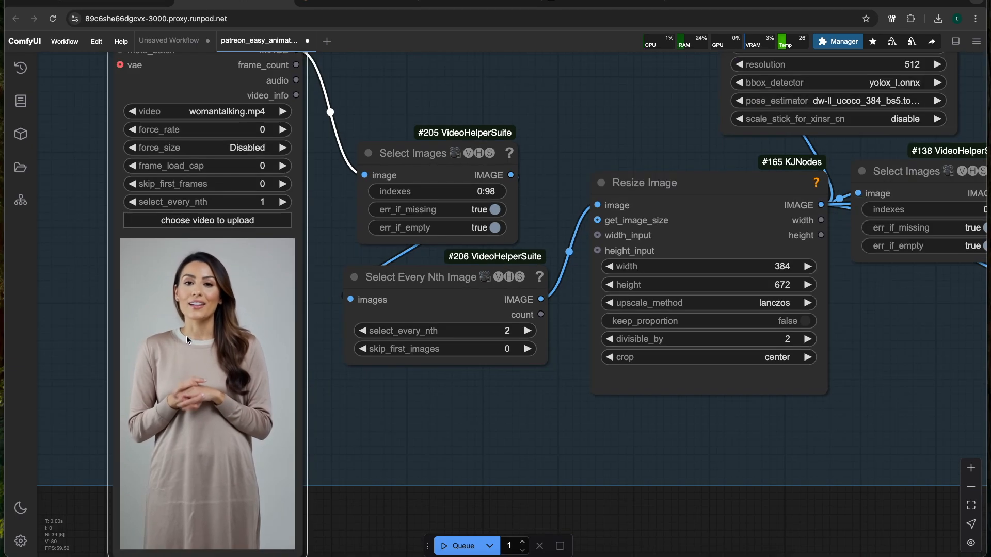
{"action": "scroll", "coordinate": [406, 442], "scroll_direction": "down", "scroll_amount": 2}
Spread the Select Images and Select Every Nth Image nodes apart beside the Load Video node to expose the link between them
{"action": "left_click_drag", "start_coordinate": [455, 440], "coordinate": [310, 431]}
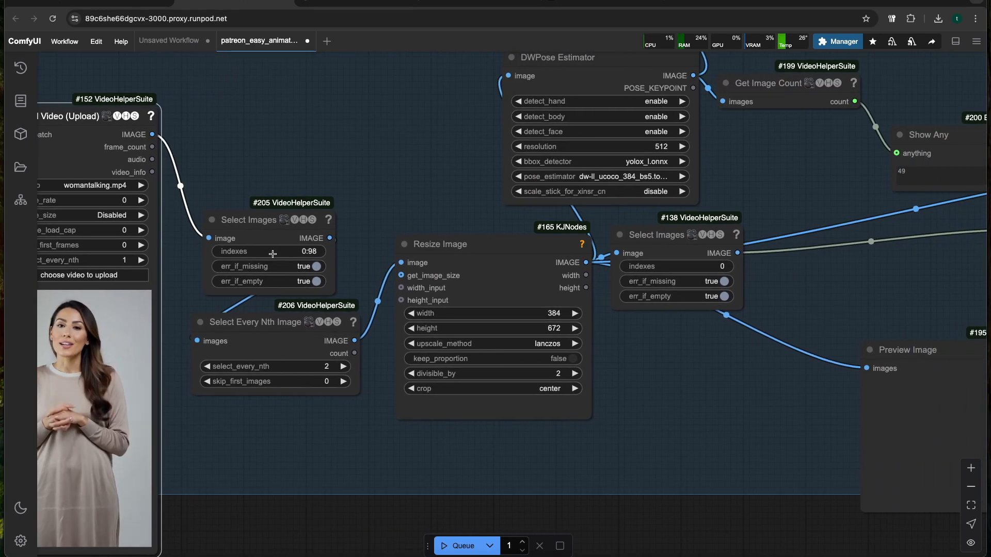
{"action": "left_click_drag", "start_coordinate": [287, 214], "coordinate": [286, 182]}
{"action": "left_click_drag", "start_coordinate": [278, 318], "coordinate": [284, 307]}
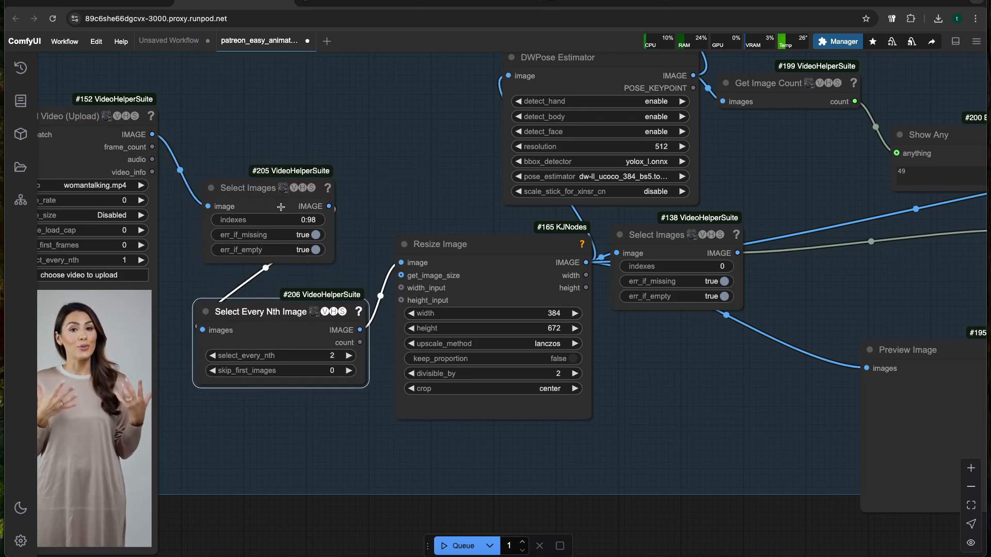
{"action": "left_click", "coordinate": [266, 191]}
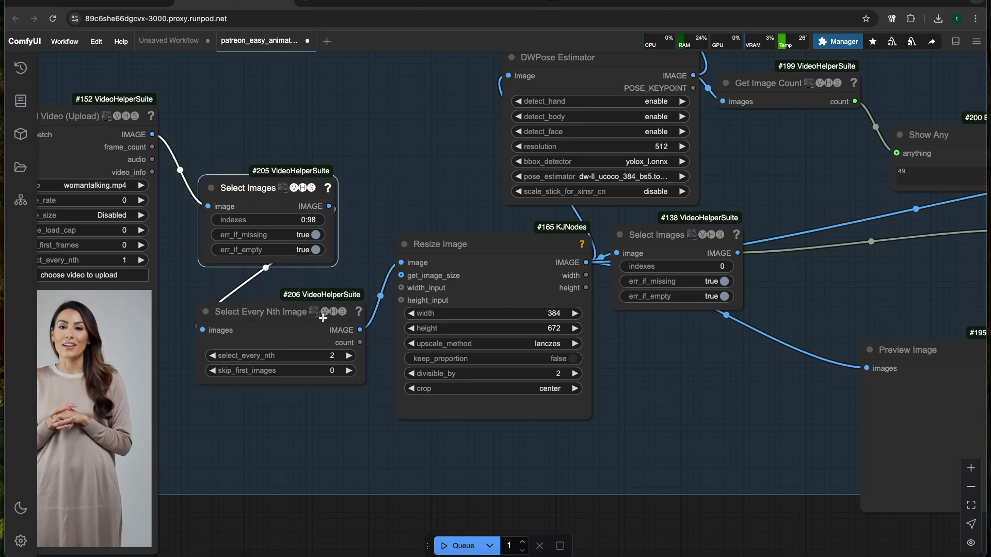
{"action": "left_click", "coordinate": [259, 320]}
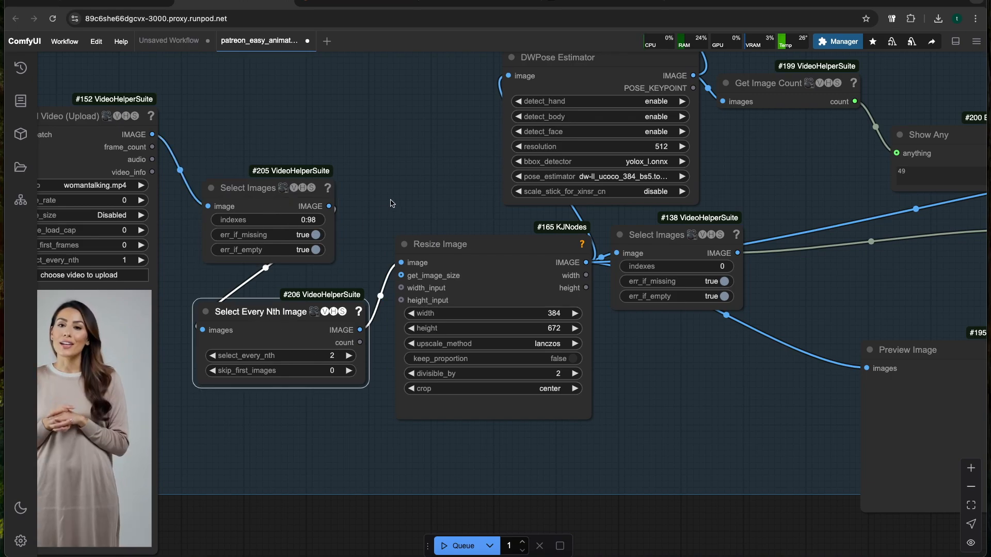
Check the sampler's video length against the frame selection nodes and compute 49 × 3 in the Calculator, returning to ComfyUI
{"action": "scroll", "coordinate": [392, 175], "scroll_direction": "down", "scroll_amount": 3}
{"action": "left_click_drag", "start_coordinate": [418, 81], "coordinate": [305, 355]}
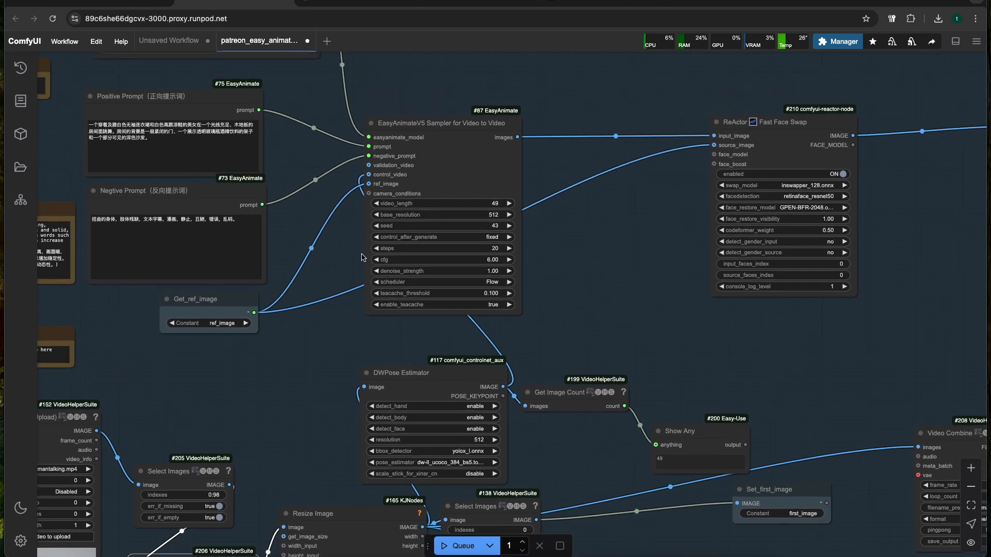
{"action": "scroll", "coordinate": [364, 245], "scroll_direction": "up", "scroll_amount": 5}
{"action": "left_click_drag", "start_coordinate": [294, 410], "coordinate": [477, 189]}
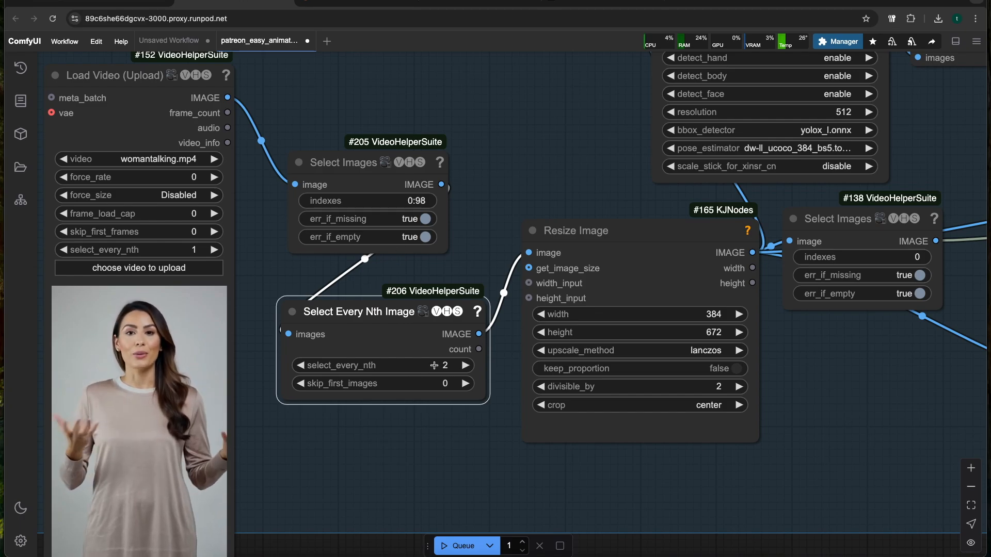
{"action": "left_click_drag", "start_coordinate": [494, 205], "coordinate": [459, 214]}
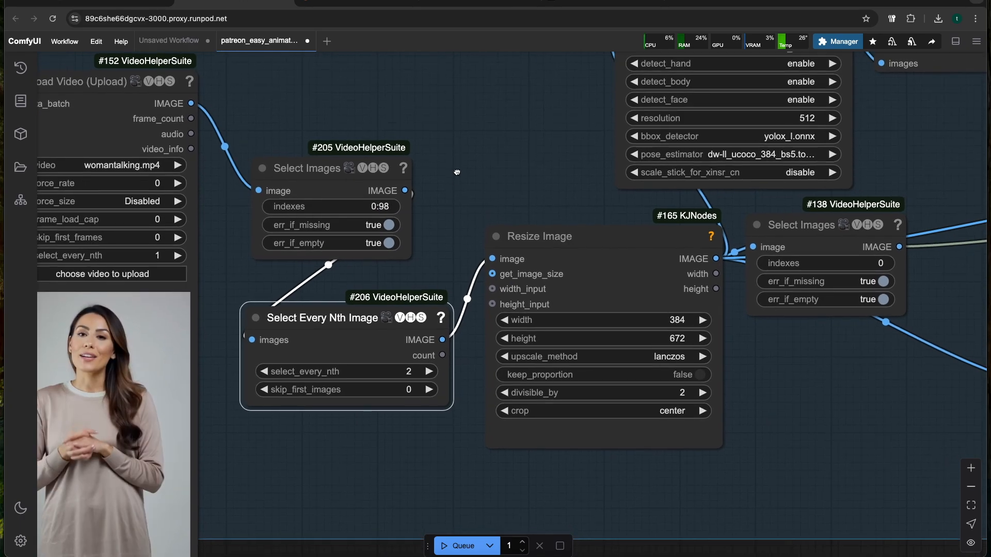
{"action": "left_click_drag", "start_coordinate": [457, 175], "coordinate": [454, 181]}
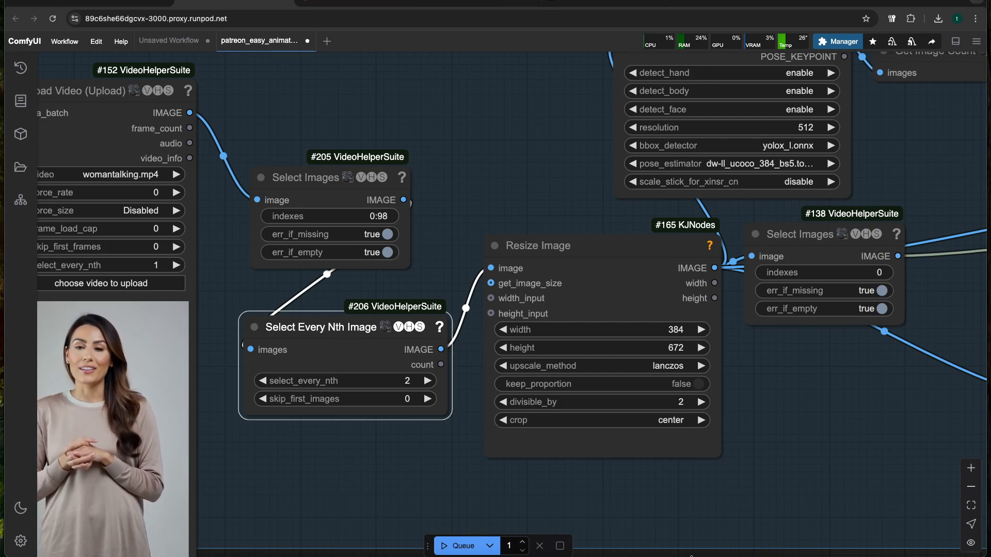
{"action": "key", "text": "super+Tab"}
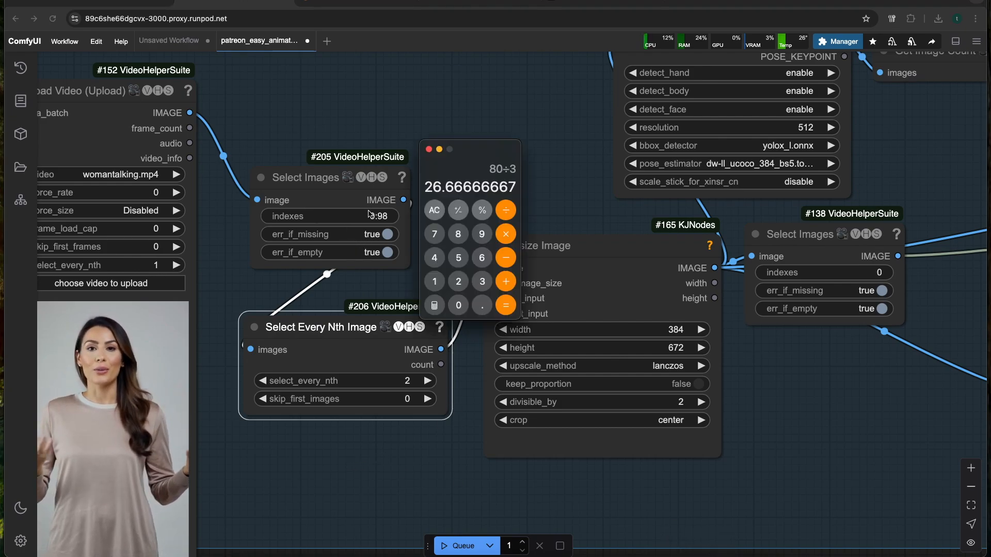
{"action": "type", "text": "49*"}
{"action": "type", "text": "3"}
{"action": "key", "text": "Return"}
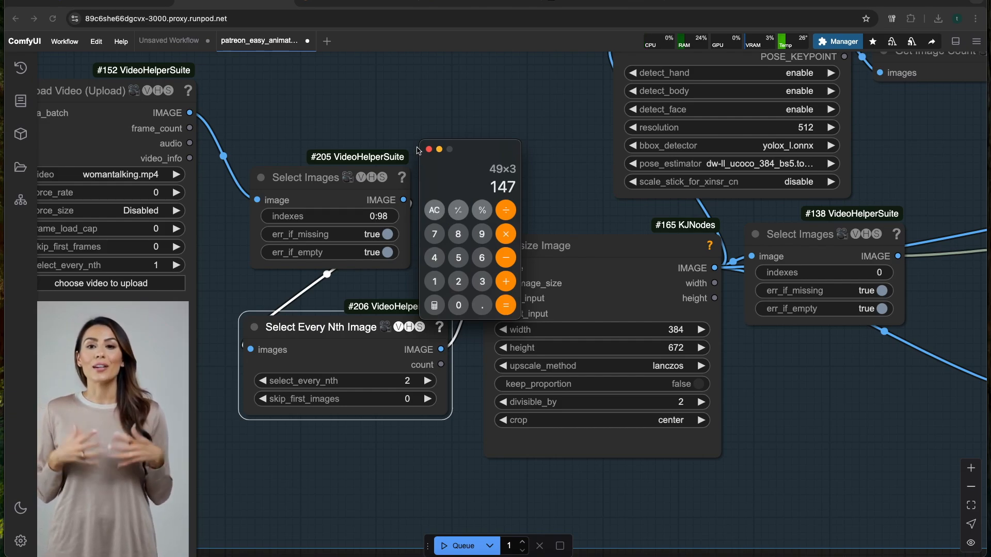
{"action": "left_click", "coordinate": [392, 117]}
Examine how the Select Images and Select Every Nth Image settings relate to the frames passed on to the sampler
{"action": "scroll", "coordinate": [443, 181], "scroll_direction": "down", "scroll_amount": 3}
{"action": "left_click_drag", "start_coordinate": [453, 181], "coordinate": [376, 270]}
{"action": "scroll", "coordinate": [403, 221], "scroll_direction": "down", "scroll_amount": 3}
{"action": "left_click_drag", "start_coordinate": [402, 212], "coordinate": [329, 232]}
{"action": "left_click_drag", "start_coordinate": [352, 294], "coordinate": [467, 193]}
{"action": "scroll", "coordinate": [347, 258], "scroll_direction": "up", "scroll_amount": 3}
{"action": "scroll", "coordinate": [461, 199], "scroll_direction": "up", "scroll_amount": 2}
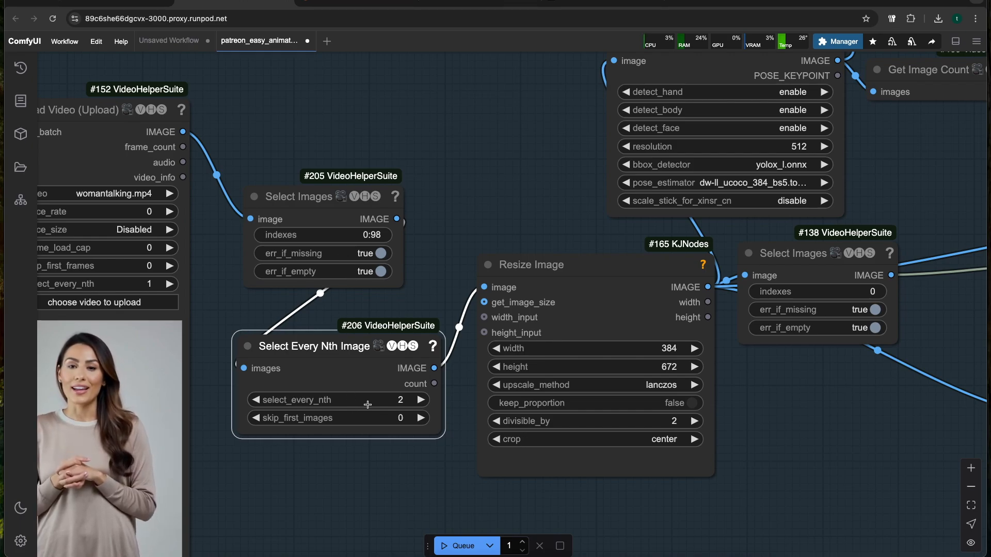
{"action": "scroll", "coordinate": [457, 206], "scroll_direction": "down", "scroll_amount": 5}
{"action": "left_click_drag", "start_coordinate": [472, 160], "coordinate": [329, 272]}
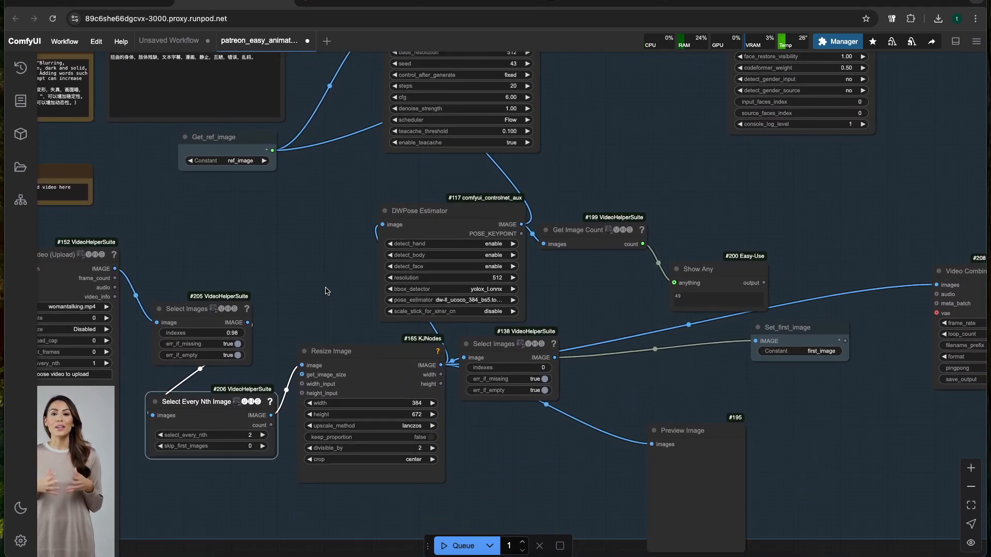
Examine the Resize Image node's width and height and its connections to the first-frame selection and DWPose Estimator nodes
{"action": "left_click_drag", "start_coordinate": [333, 328], "coordinate": [320, 278]}
{"action": "scroll", "coordinate": [258, 481], "scroll_direction": "up", "scroll_amount": 5}
{"action": "left_click_drag", "start_coordinate": [260, 452], "coordinate": [194, 476]}
{"action": "scroll", "coordinate": [242, 387], "scroll_direction": "down", "scroll_amount": 3}
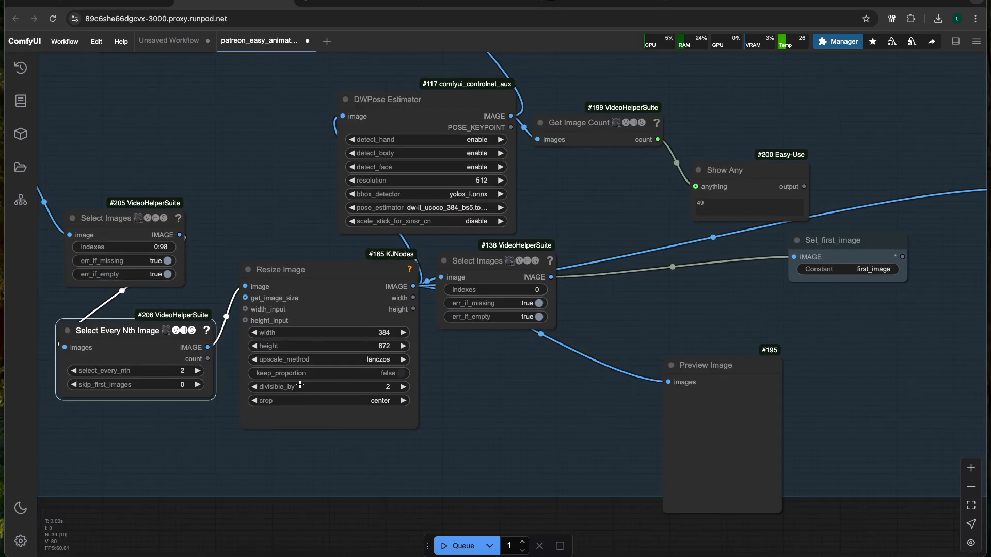
{"action": "scroll", "coordinate": [320, 360], "scroll_direction": "up", "scroll_amount": 5}
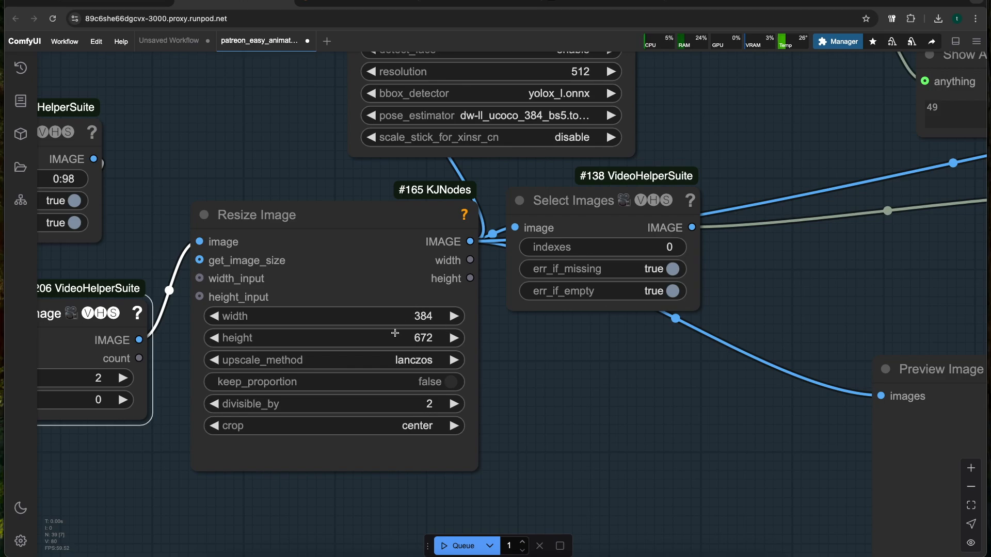
{"action": "scroll", "coordinate": [418, 300], "scroll_direction": "down", "scroll_amount": 3}
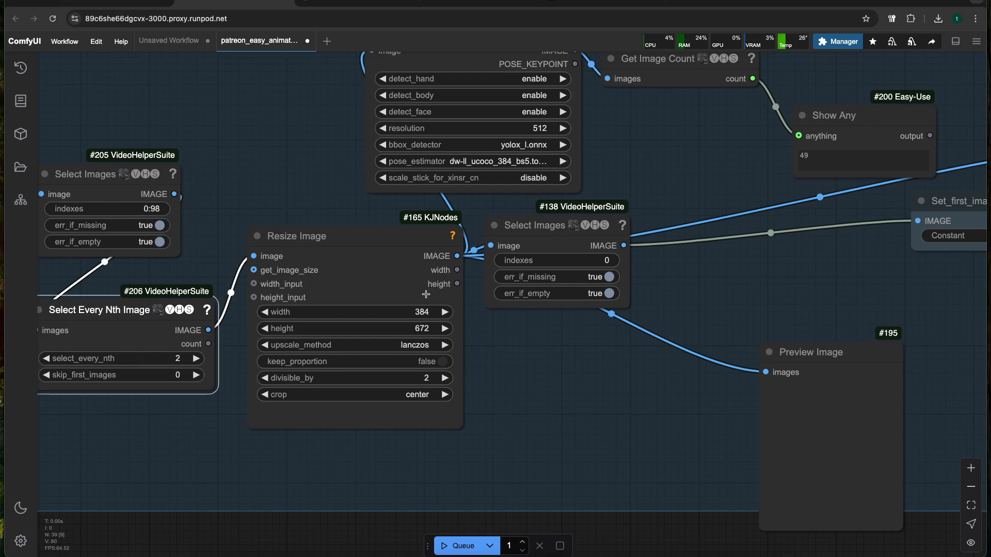
{"action": "scroll", "coordinate": [415, 299], "scroll_direction": "down", "scroll_amount": 3}
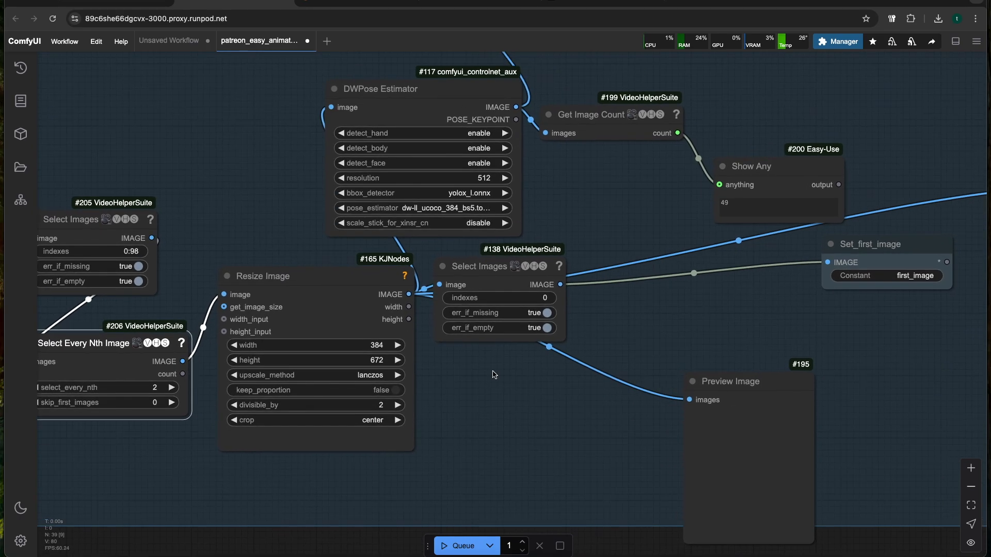
{"action": "left_click_drag", "start_coordinate": [552, 230], "coordinate": [551, 268]}
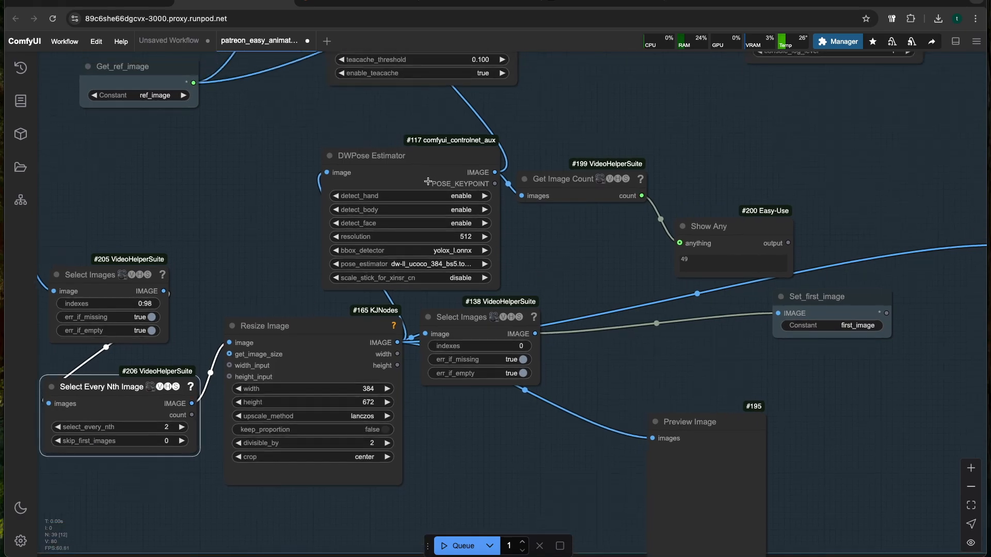
Nudge the DWPose Estimator node aside and add a Depth Anything V2 - Relative node beside it
{"action": "left_click_drag", "start_coordinate": [424, 169], "coordinate": [421, 175]}
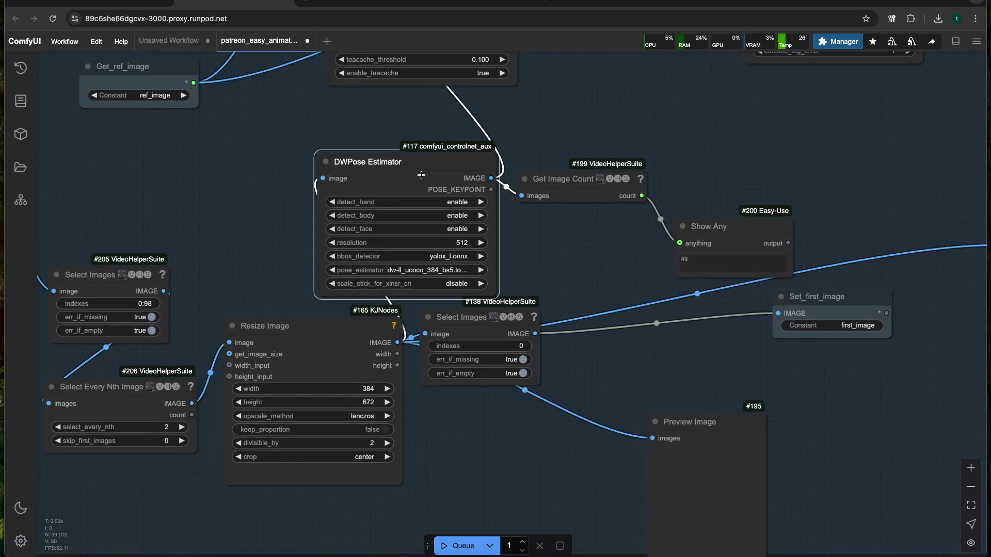
{"action": "left_click_drag", "start_coordinate": [562, 243], "coordinate": [539, 226]}
{"action": "scroll", "coordinate": [454, 232], "scroll_direction": "down", "scroll_amount": 2}
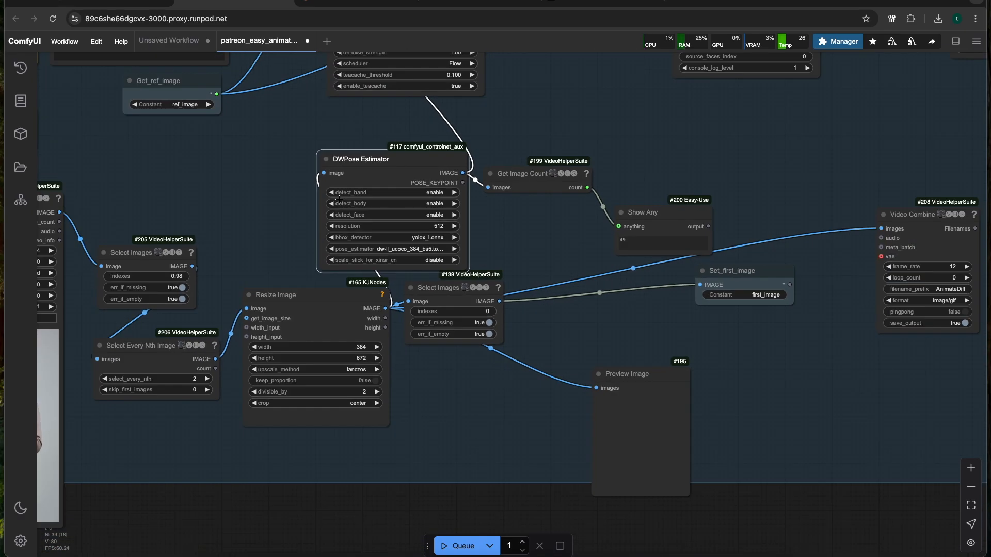
{"action": "double_click", "coordinate": [278, 160]}
{"action": "type", "text": "depth"}
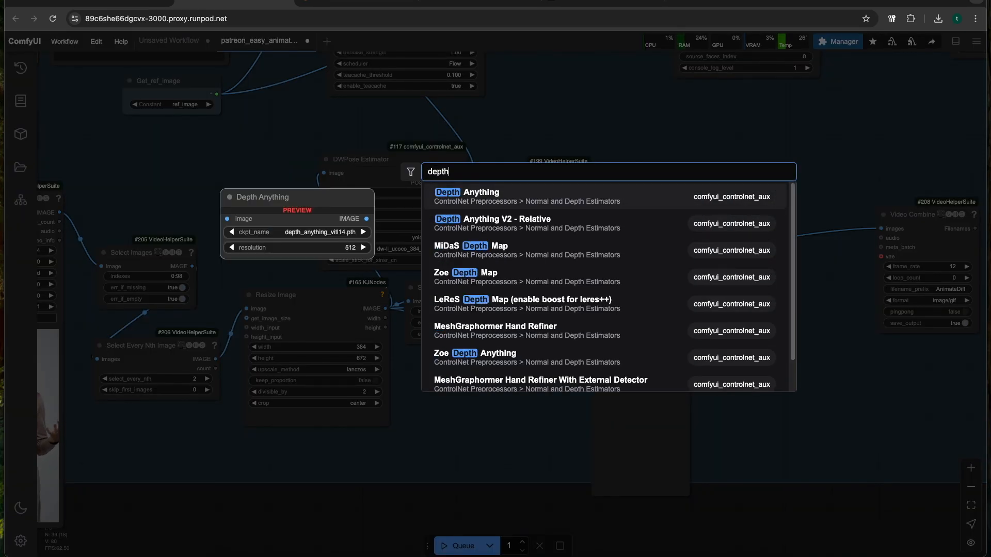
{"action": "key", "text": "Down"}
{"action": "key", "text": "Return"}
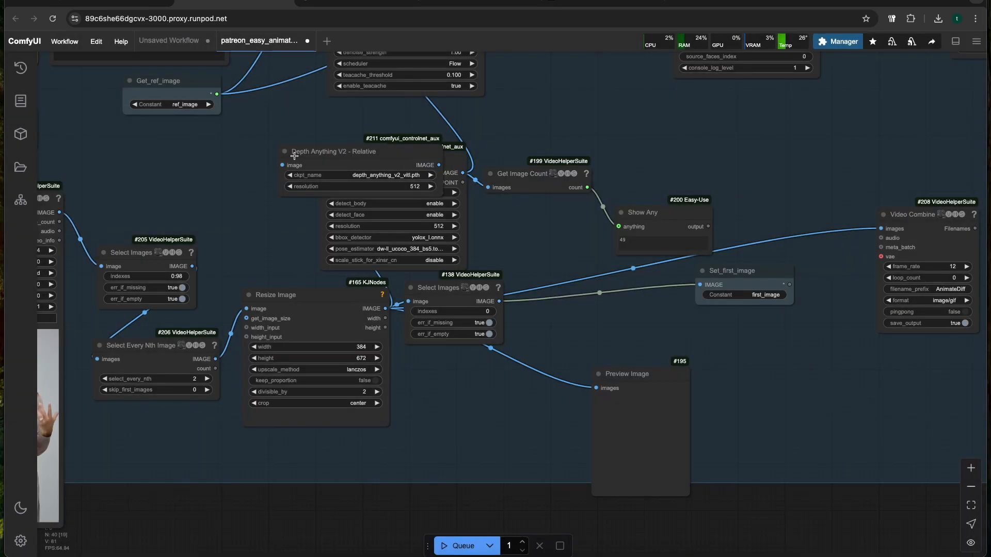
Link the Resize Image output to the Depth Anything V2 - Relative node's image input and delete the DWPose Estimator node
{"action": "left_click_drag", "start_coordinate": [276, 132], "coordinate": [330, 164]}
{"action": "left_click_drag", "start_coordinate": [584, 332], "coordinate": [521, 381]}
{"action": "left_click_drag", "start_coordinate": [286, 213], "coordinate": [288, 222]}
{"action": "left_click_drag", "start_coordinate": [295, 180], "coordinate": [387, 302]}
{"action": "left_click_drag", "start_coordinate": [230, 340], "coordinate": [327, 462]}
{"action": "left_click_drag", "start_coordinate": [379, 309], "coordinate": [261, 311]}
{"action": "key", "text": "Delete"}
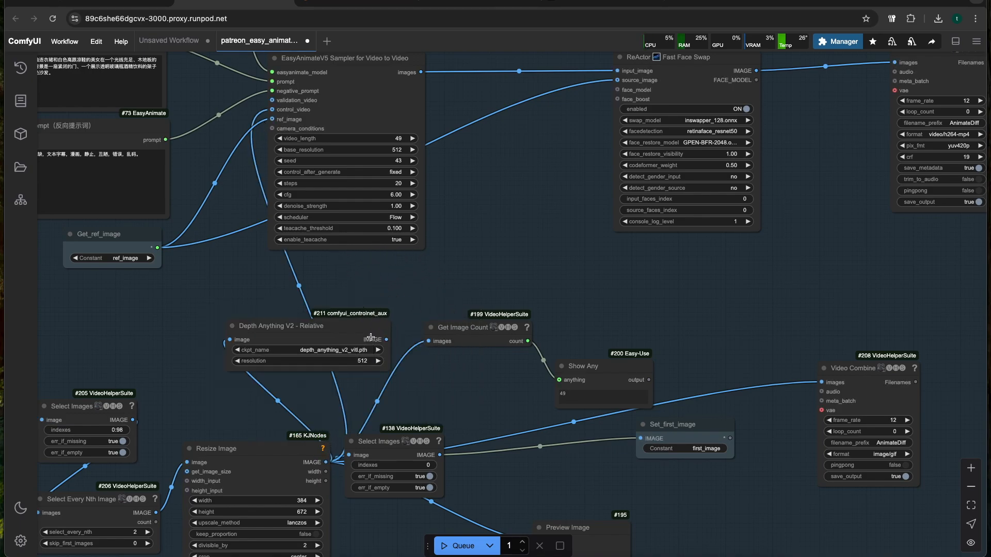
Connect the Depth Anything V2 output to the sampler's control_video input and reposition the Get Image Count and depth nodes
{"action": "left_click_drag", "start_coordinate": [387, 339], "coordinate": [276, 103]}
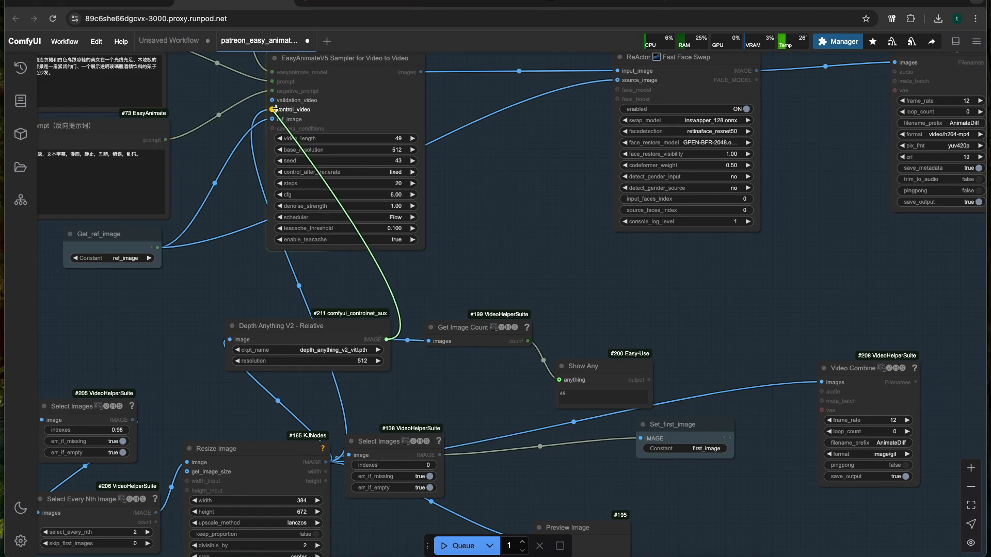
{"action": "left_click_drag", "start_coordinate": [433, 395], "coordinate": [404, 386]}
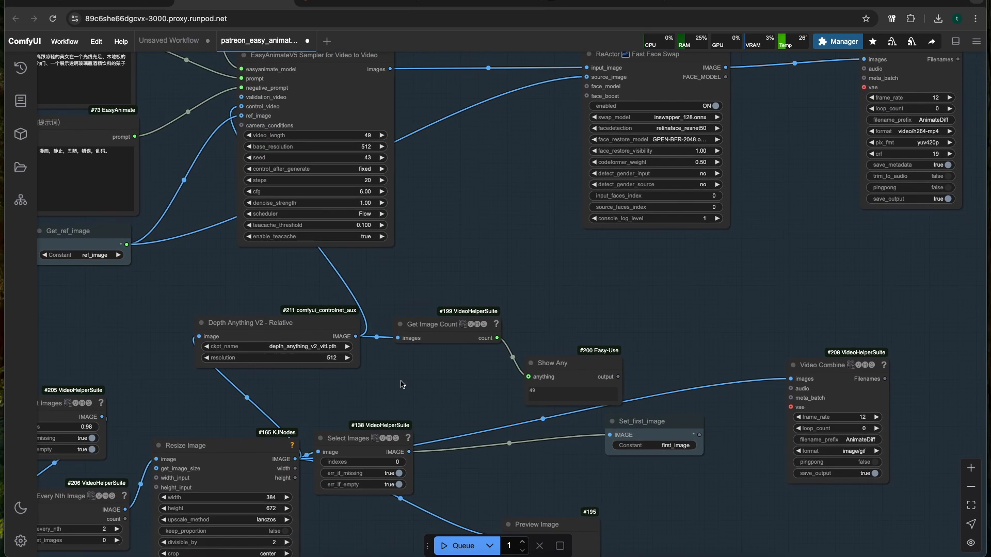
{"action": "scroll", "coordinate": [398, 384], "scroll_direction": "up", "scroll_amount": 2}
{"action": "left_click_drag", "start_coordinate": [429, 313], "coordinate": [494, 302]}
{"action": "left_click_drag", "start_coordinate": [284, 317], "coordinate": [347, 317]}
{"action": "left_click_drag", "start_coordinate": [487, 384], "coordinate": [434, 372]}
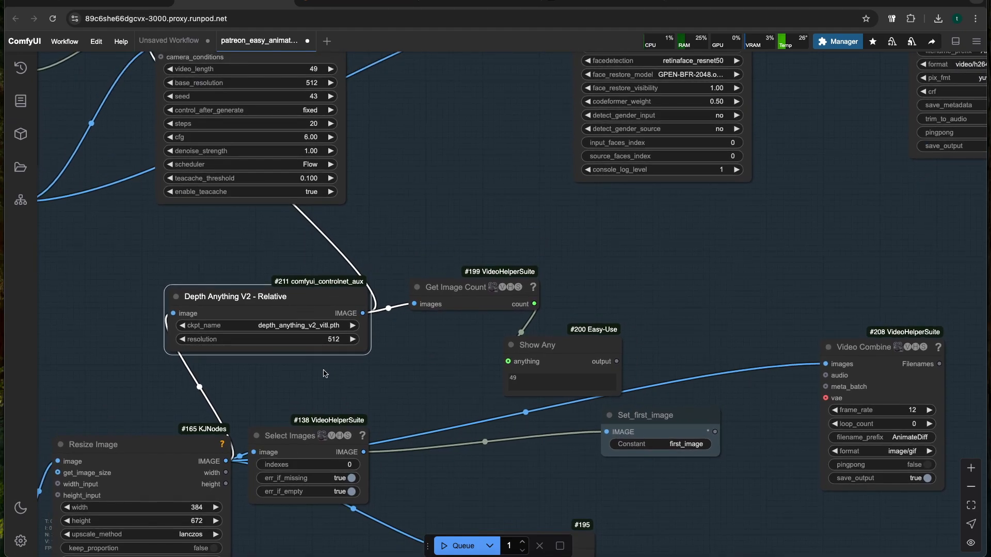
Move the first-frame Select Images node away from Resize Image to expose the links between them
{"action": "scroll", "coordinate": [324, 373], "scroll_direction": "down", "scroll_amount": 2}
{"action": "left_click_drag", "start_coordinate": [334, 380], "coordinate": [364, 363]}
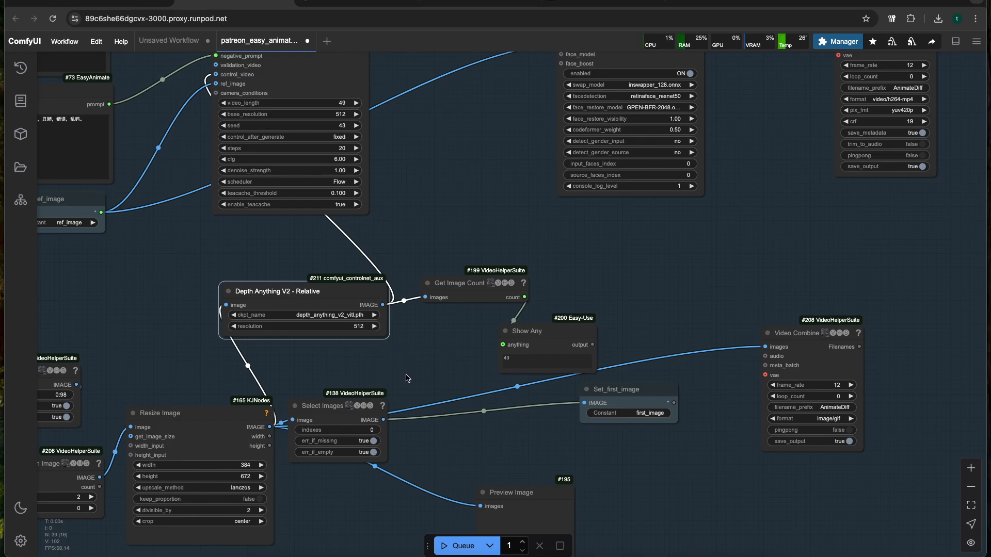
{"action": "left_click_drag", "start_coordinate": [405, 374], "coordinate": [414, 333]}
{"action": "left_click_drag", "start_coordinate": [352, 364], "coordinate": [381, 371]}
{"action": "left_click_drag", "start_coordinate": [424, 301], "coordinate": [410, 398]}
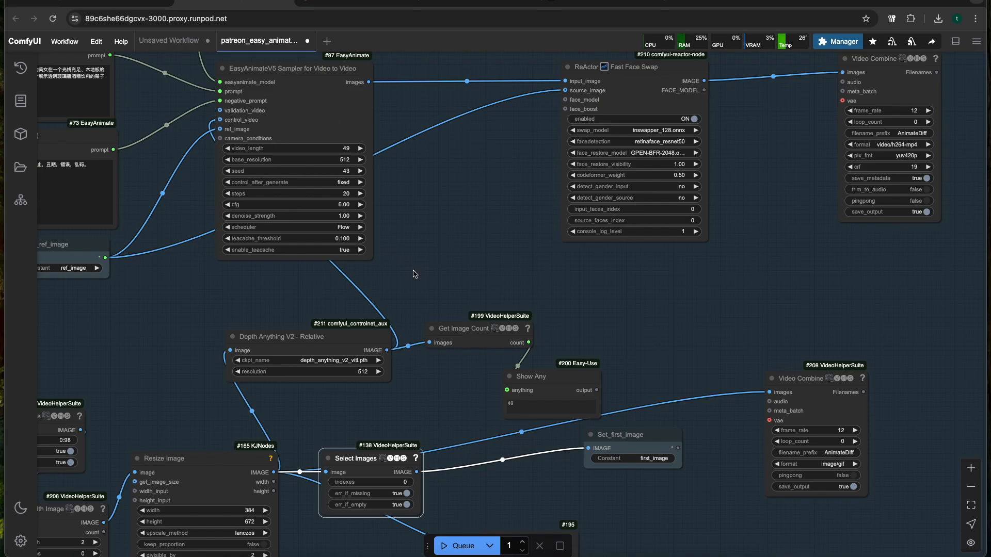
{"action": "scroll", "coordinate": [414, 271], "scroll_direction": "down", "scroll_amount": 3}
{"action": "scroll", "coordinate": [409, 240], "scroll_direction": "down", "scroll_amount": 1}
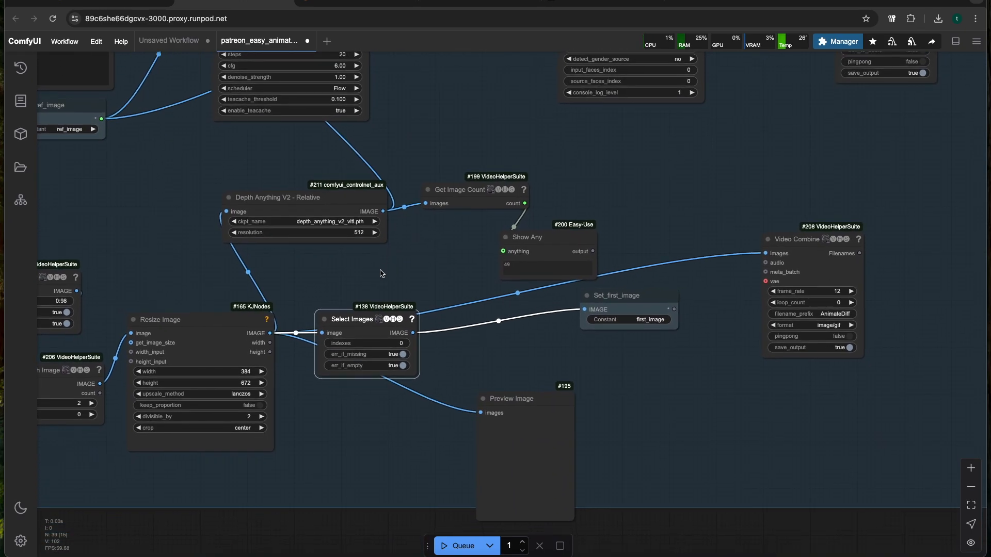
{"action": "scroll", "coordinate": [353, 308], "scroll_direction": "up", "scroll_amount": 3}
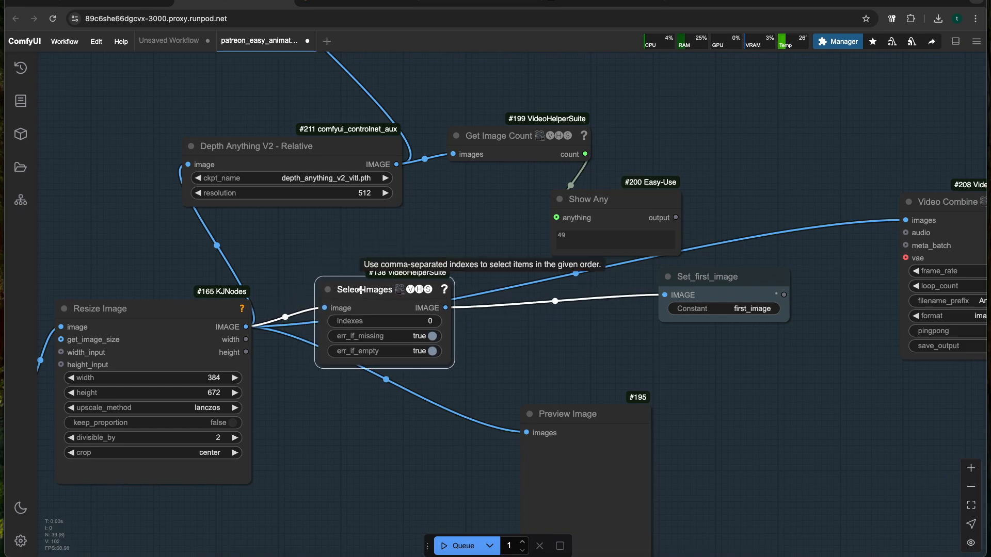
{"action": "left_click_drag", "start_coordinate": [366, 292], "coordinate": [371, 305]}
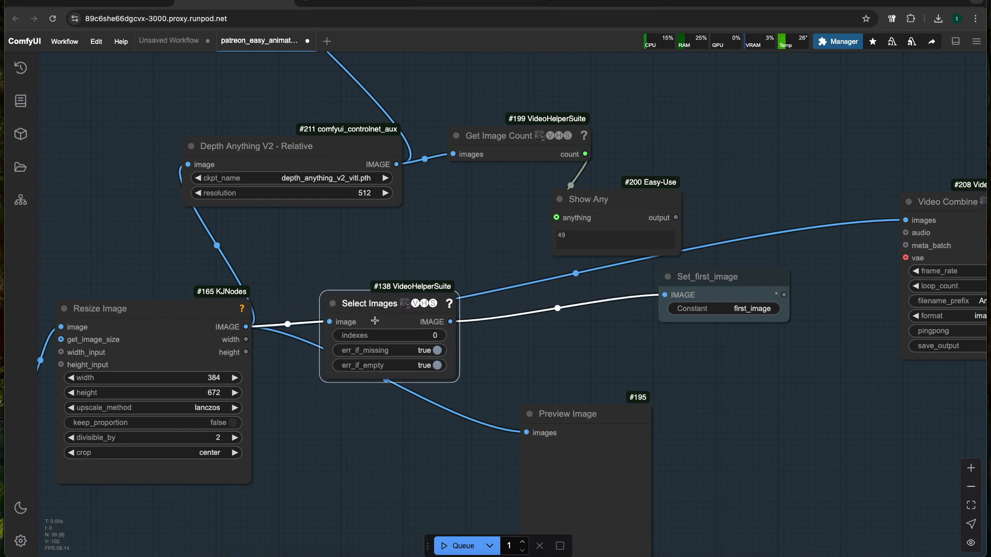
{"action": "left_click_drag", "start_coordinate": [387, 308], "coordinate": [388, 300]}
Place the Set_first_image node closer to the first-frame Select Images node
{"action": "left_click_drag", "start_coordinate": [534, 349], "coordinate": [387, 364]}
{"action": "left_click_drag", "start_coordinate": [539, 292], "coordinate": [501, 318]}
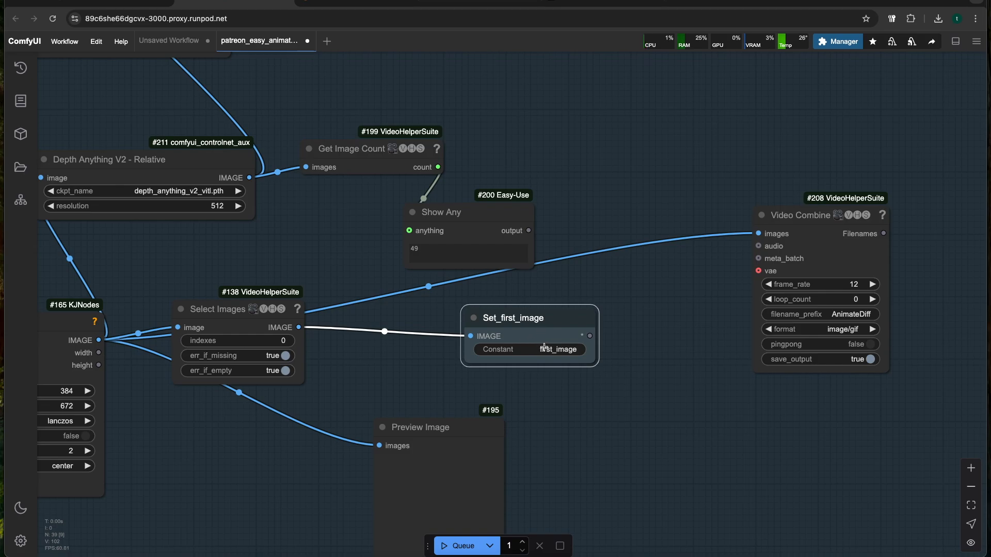
{"action": "scroll", "coordinate": [549, 352], "scroll_direction": "down", "scroll_amount": 3}
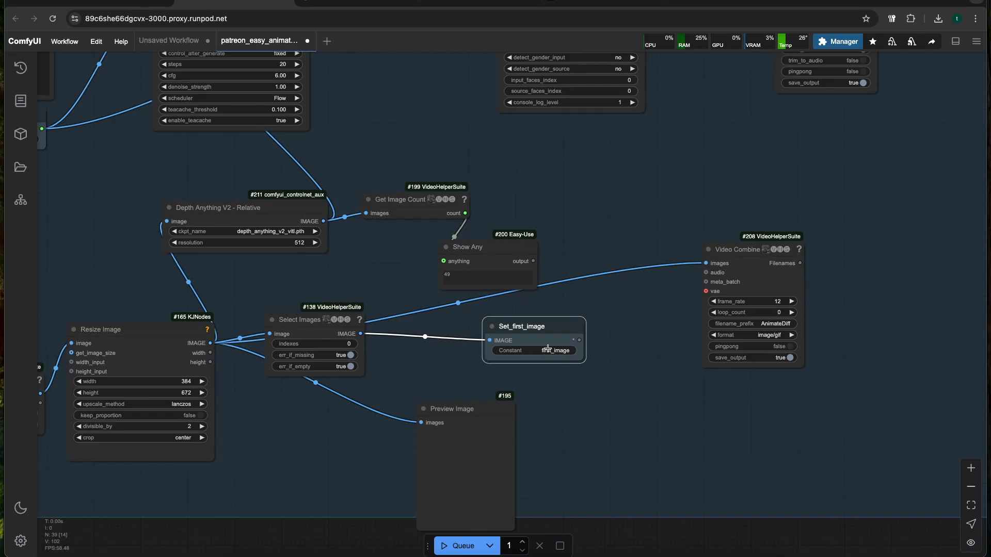
{"action": "left_click_drag", "start_coordinate": [525, 328], "coordinate": [513, 325]}
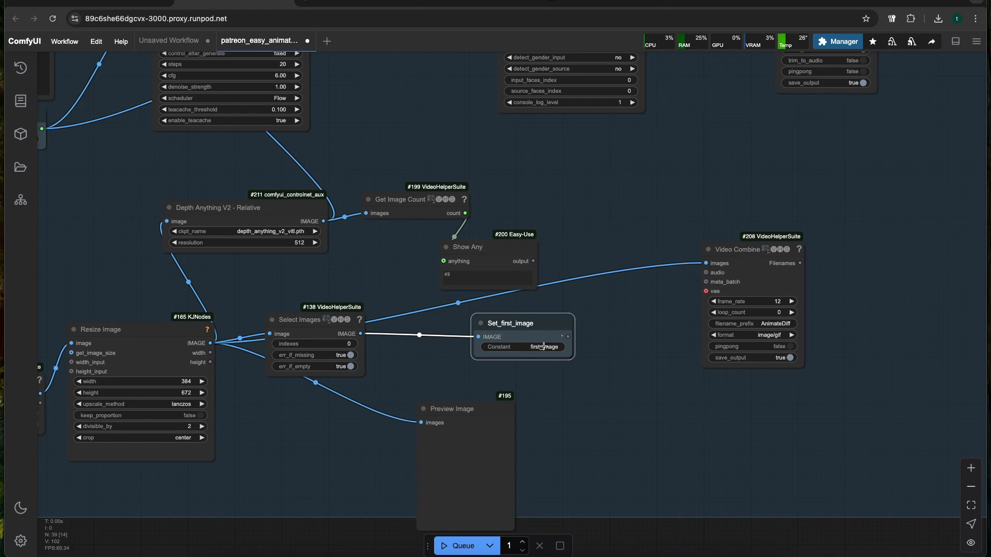
{"action": "left_click_drag", "start_coordinate": [315, 321], "coordinate": [317, 326]}
Find the Get_first_image node in the Flux Image group and examine its link to the Depth Anything V2 node
{"action": "scroll", "coordinate": [318, 296], "scroll_direction": "down", "scroll_amount": 2}
{"action": "left_click_drag", "start_coordinate": [343, 179], "coordinate": [385, 340]}
{"action": "scroll", "coordinate": [364, 258], "scroll_direction": "down", "scroll_amount": 4}
{"action": "left_click_drag", "start_coordinate": [375, 261], "coordinate": [371, 449]}
{"action": "scroll", "coordinate": [192, 234], "scroll_direction": "up", "scroll_amount": 10}
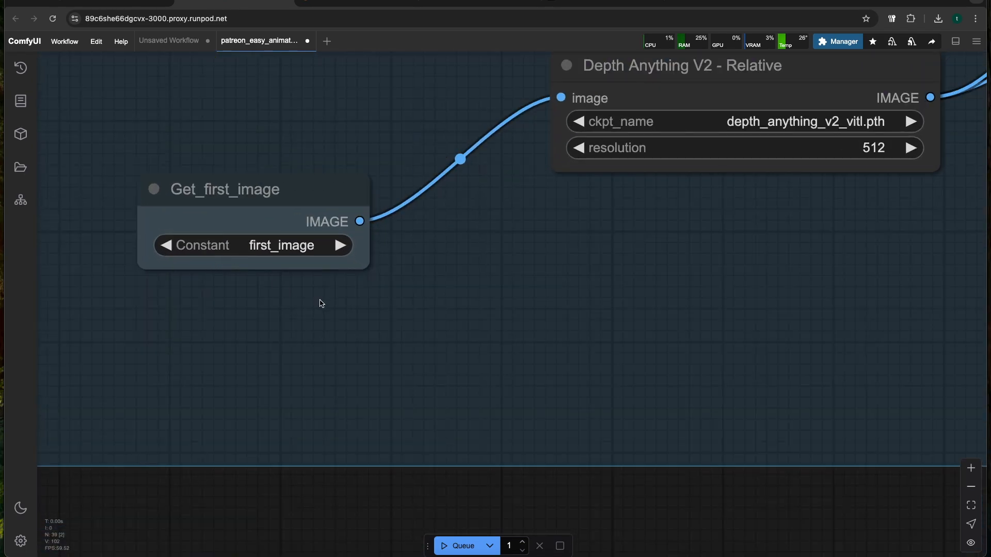
{"action": "scroll", "coordinate": [321, 301], "scroll_direction": "down", "scroll_amount": 4}
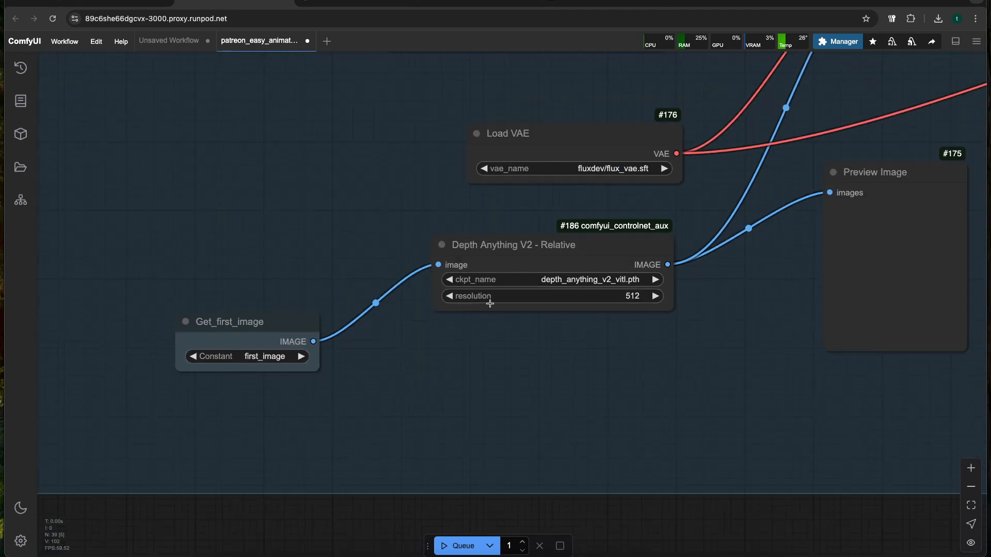
{"action": "scroll", "coordinate": [330, 423], "scroll_direction": "down", "scroll_amount": 4}
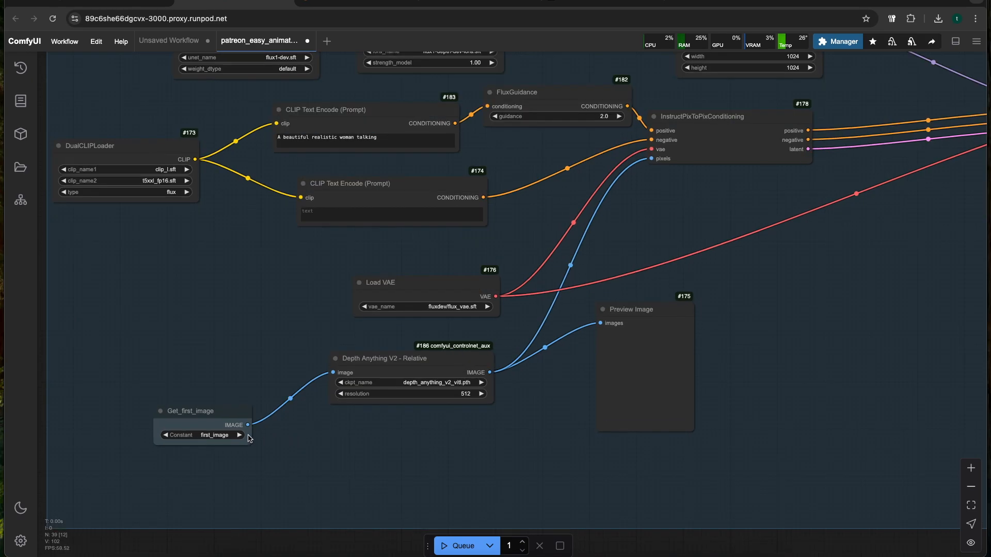
{"action": "left_click", "coordinate": [195, 423]}
{"action": "left_click_drag", "start_coordinate": [291, 428], "coordinate": [212, 452]}
{"action": "left_click", "coordinate": [309, 390]}
Examine how the depth map, prompts and VAE feed the InstructPixToPixConditioning node in the Flux Image group
{"action": "left_click_drag", "start_coordinate": [510, 292], "coordinate": [439, 341]}
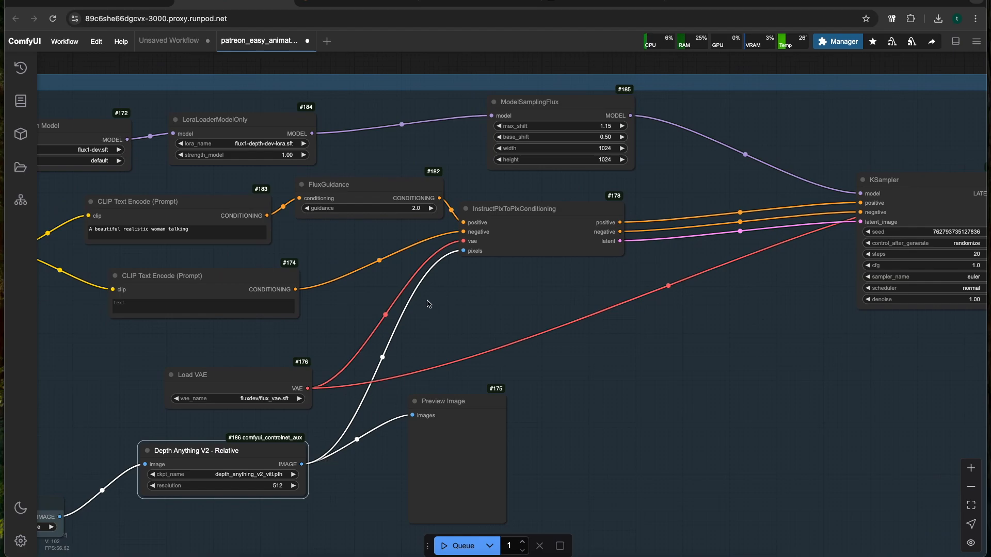
{"action": "scroll", "coordinate": [480, 301], "scroll_direction": "down", "scroll_amount": 2}
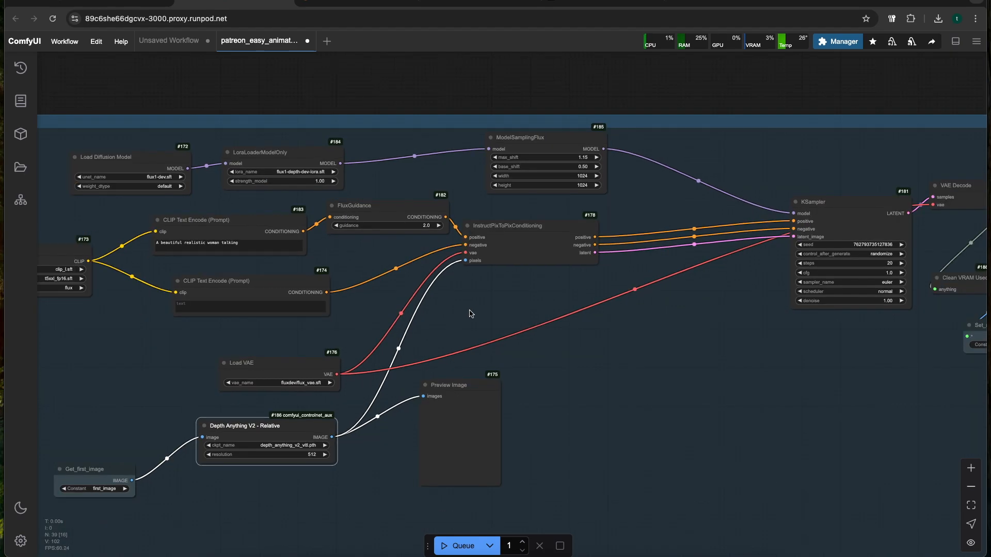
{"action": "scroll", "coordinate": [491, 310], "scroll_direction": "up", "scroll_amount": 3}
{"action": "scroll", "coordinate": [510, 299], "scroll_direction": "down", "scroll_amount": 2}
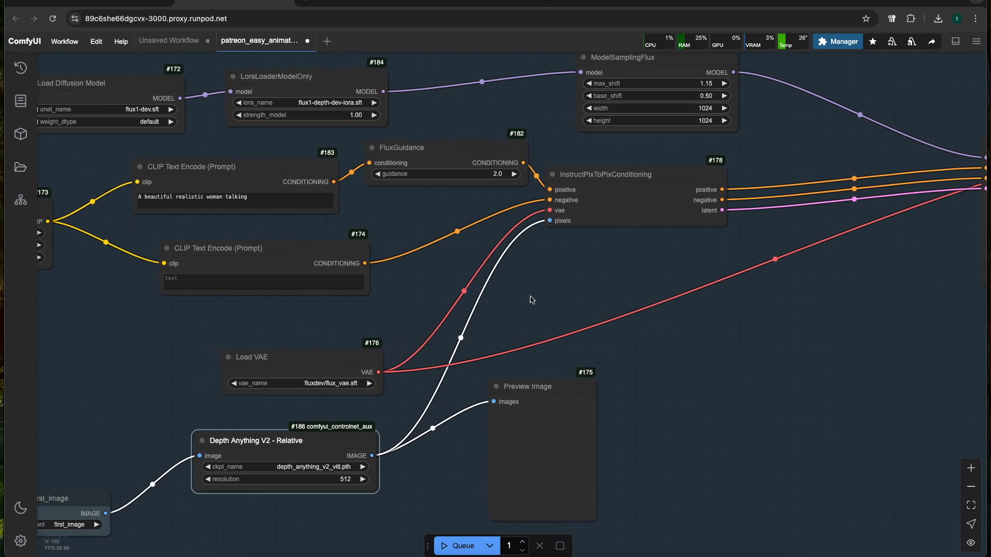
{"action": "left_click_drag", "start_coordinate": [435, 297], "coordinate": [478, 334]}
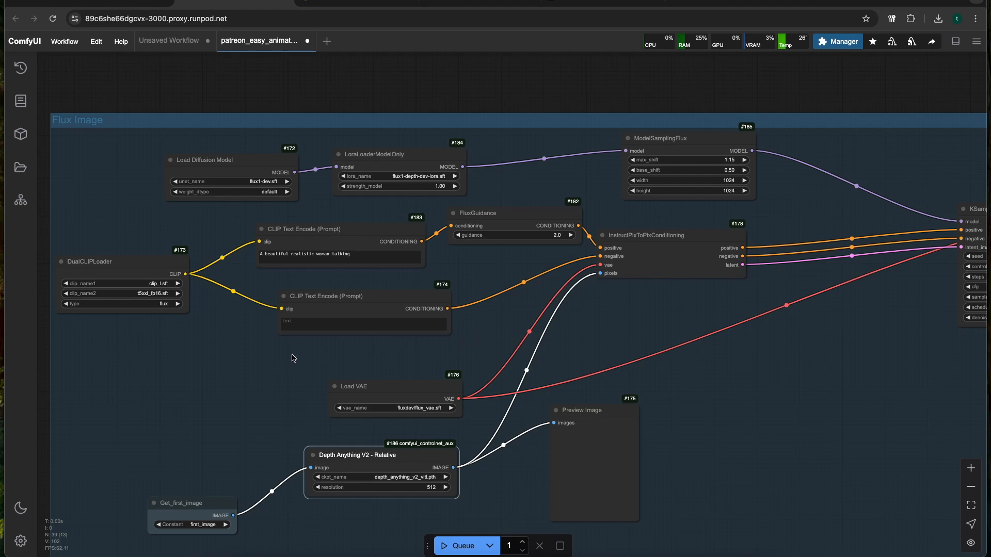
{"action": "scroll", "coordinate": [214, 245], "scroll_direction": "up", "scroll_amount": 3}
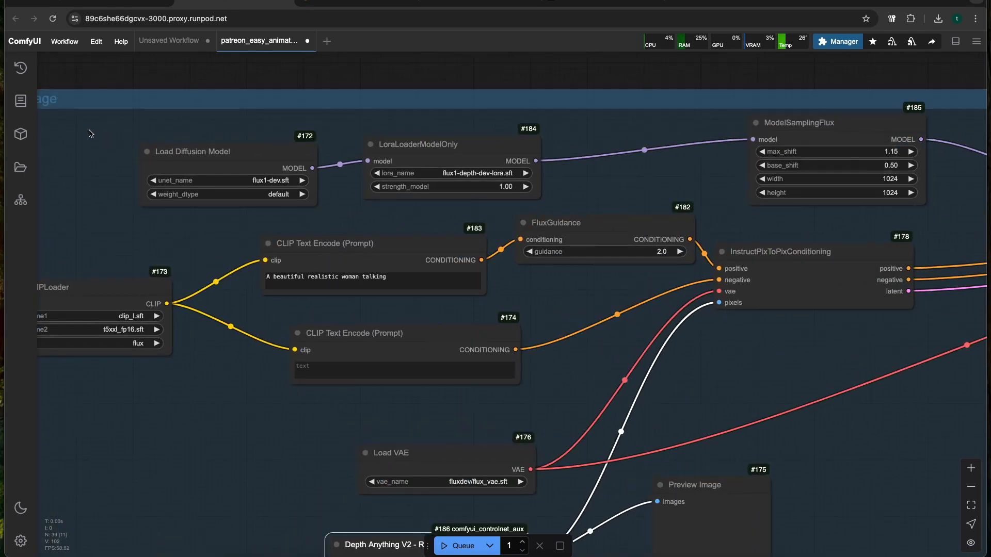
{"action": "left_click_drag", "start_coordinate": [89, 134], "coordinate": [645, 370]}
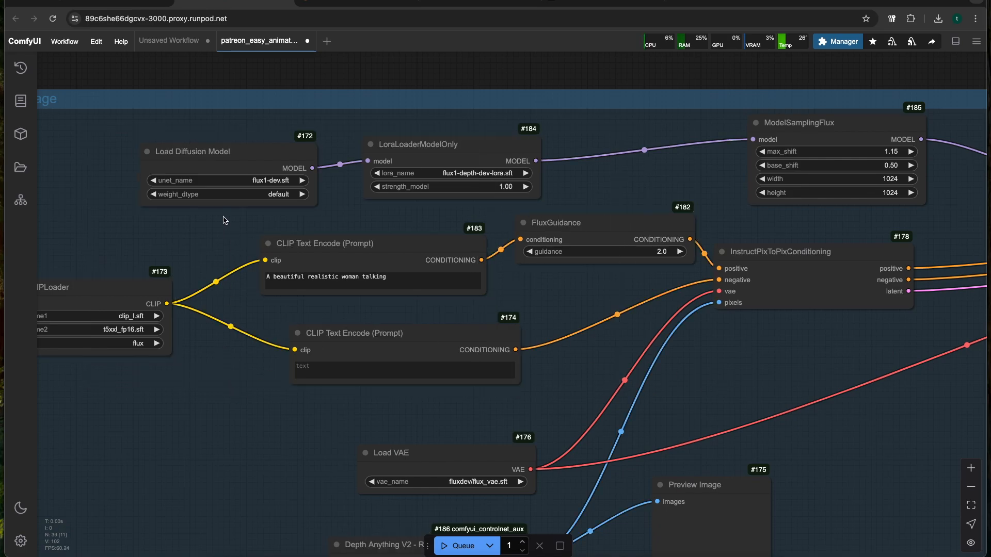
Check the LoRA choices in the LoraLoaderModelOnly node and pick flux1-depth-dev-lora.sft
{"action": "scroll", "coordinate": [217, 225], "scroll_direction": "right", "scroll_amount": 2}
{"action": "scroll", "coordinate": [218, 225], "scroll_direction": "up", "scroll_amount": 1}
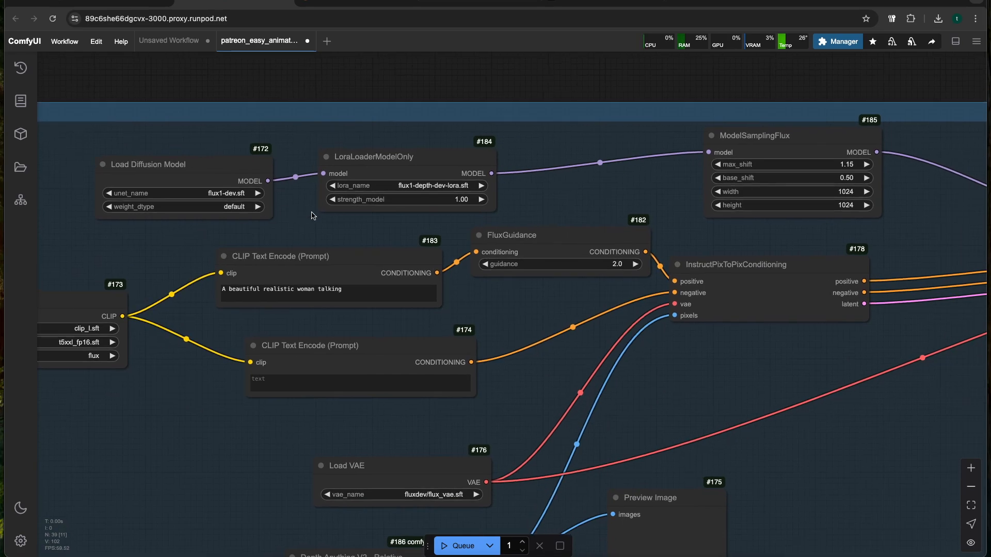
{"action": "left_click", "coordinate": [405, 184]}
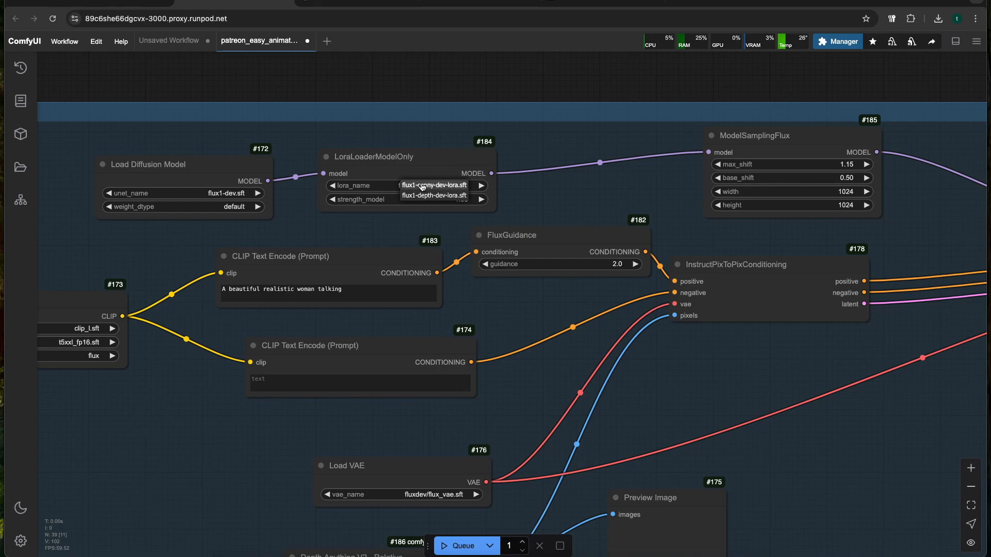
{"action": "left_click", "coordinate": [438, 196]}
{"action": "scroll", "coordinate": [562, 202], "scroll_direction": "right", "scroll_amount": 2}
{"action": "scroll", "coordinate": [562, 202], "scroll_direction": "up", "scroll_amount": 1}
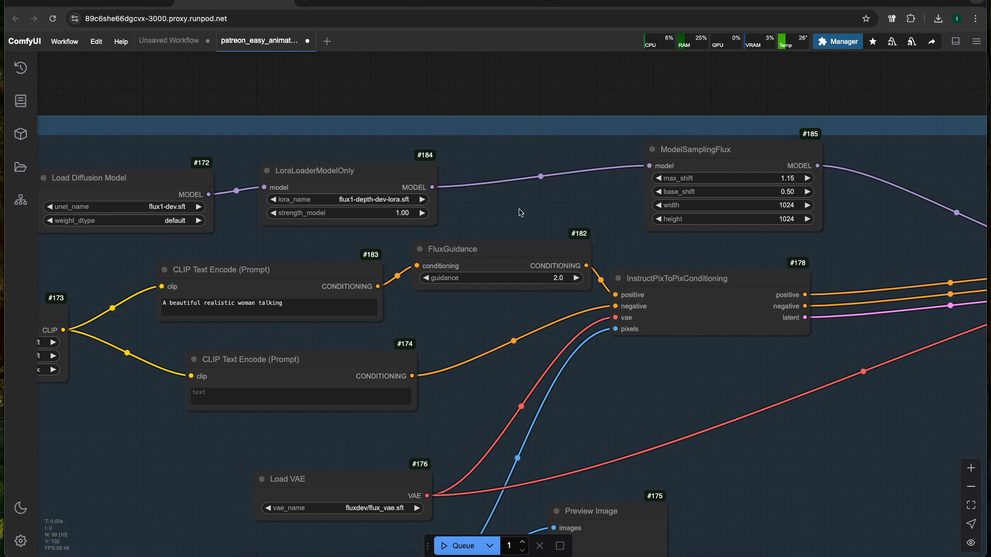
{"action": "scroll", "coordinate": [518, 213], "scroll_direction": "up", "scroll_amount": 3}
{"action": "left_click", "coordinate": [309, 217]}
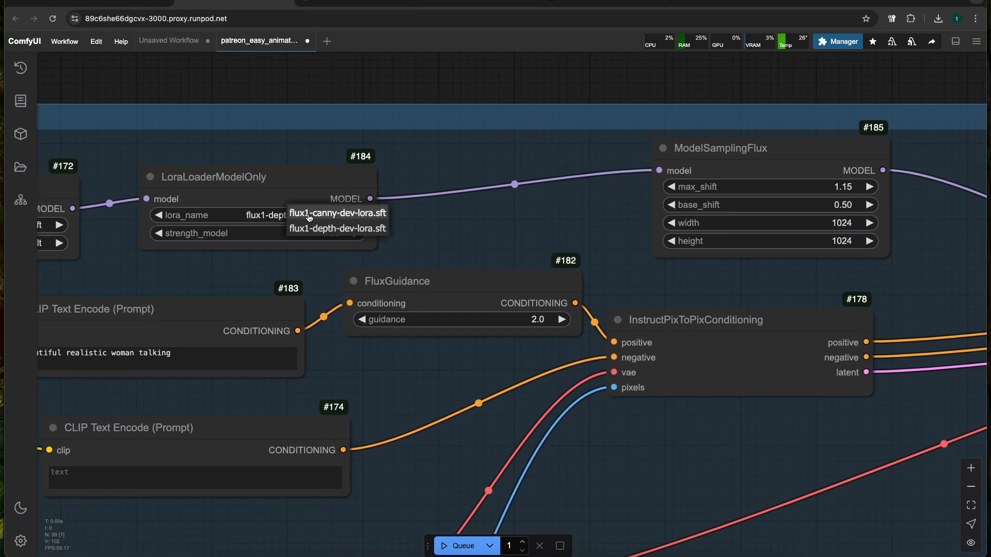
{"action": "left_click", "coordinate": [312, 228]}
Check the available unet_name models in Load Diffusion Model and the lora_name options in LoraLoaderModelOnly
{"action": "scroll", "coordinate": [254, 228], "scroll_direction": "left", "scroll_amount": 5}
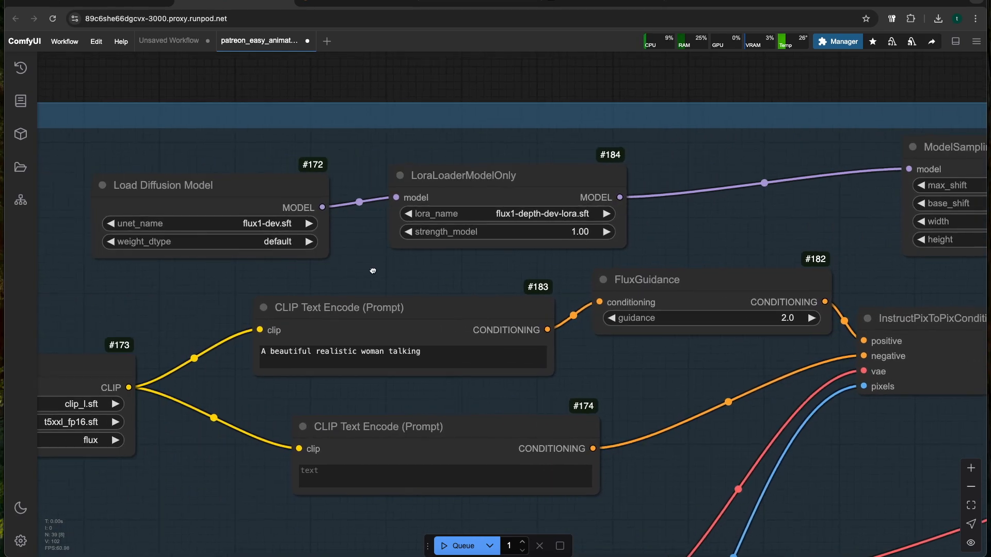
{"action": "left_click", "coordinate": [256, 224]}
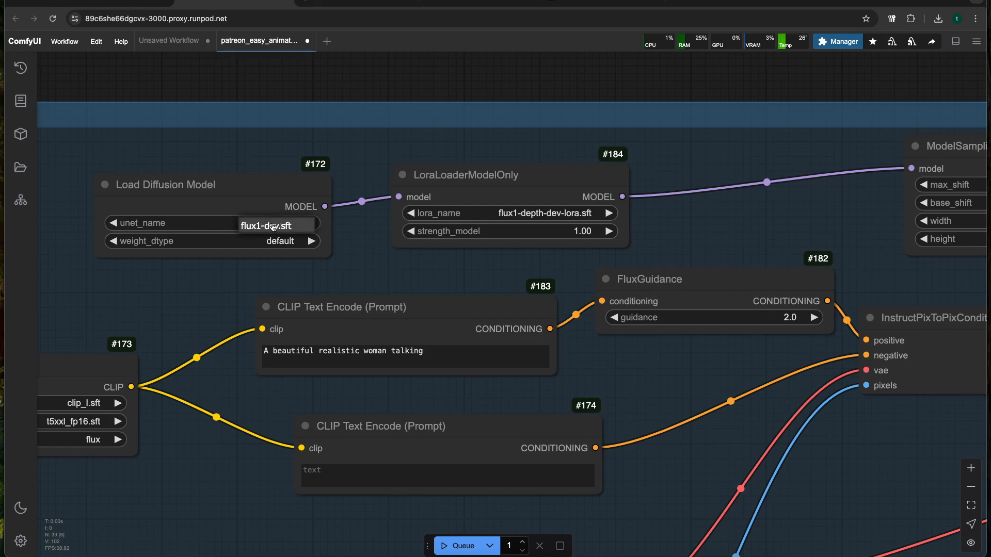
{"action": "left_click", "coordinate": [548, 213]}
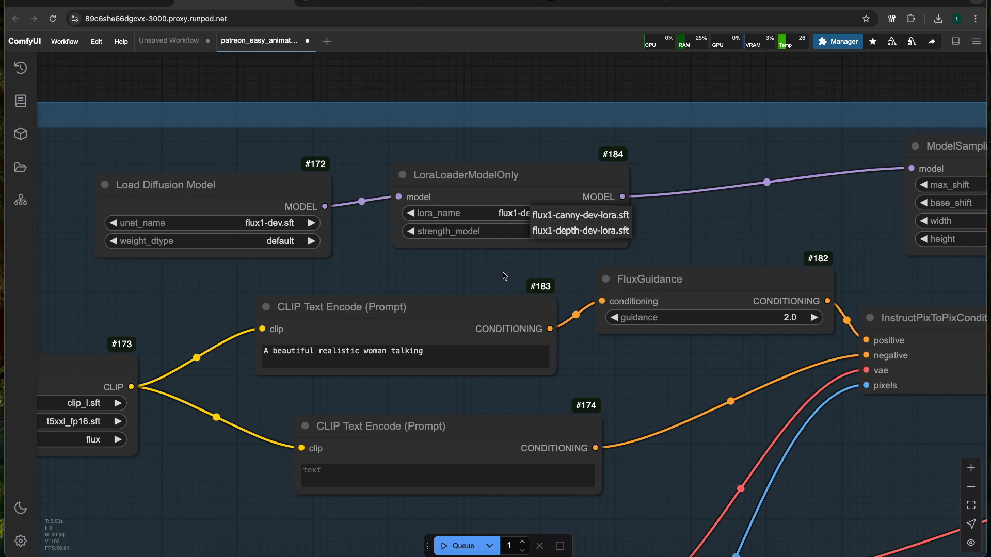
{"action": "scroll", "coordinate": [571, 299], "scroll_direction": "down", "scroll_amount": 4}
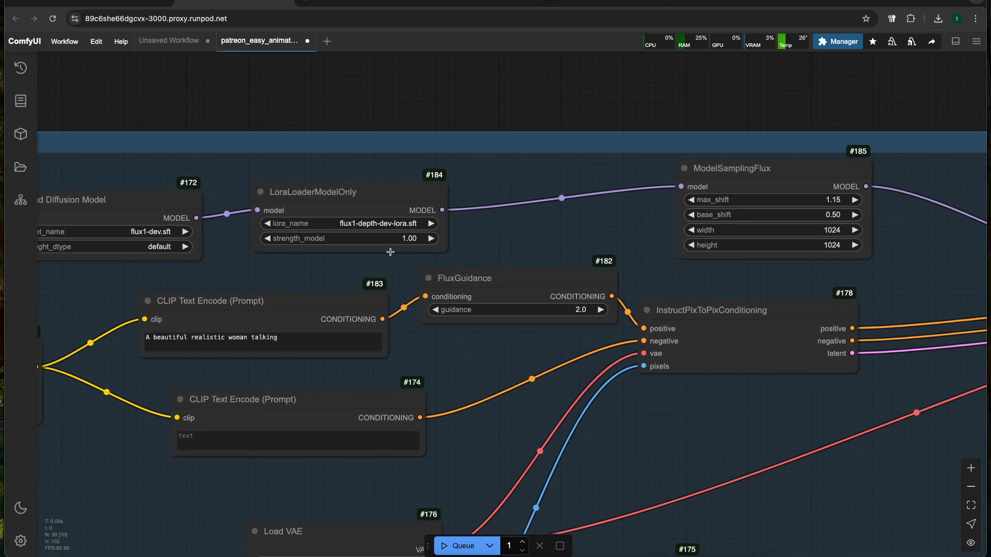
Shift the LoraLoaderModelOnly node slightly toward ModelSamplingFlux
{"action": "left_click_drag", "start_coordinate": [325, 231], "coordinate": [368, 229]}
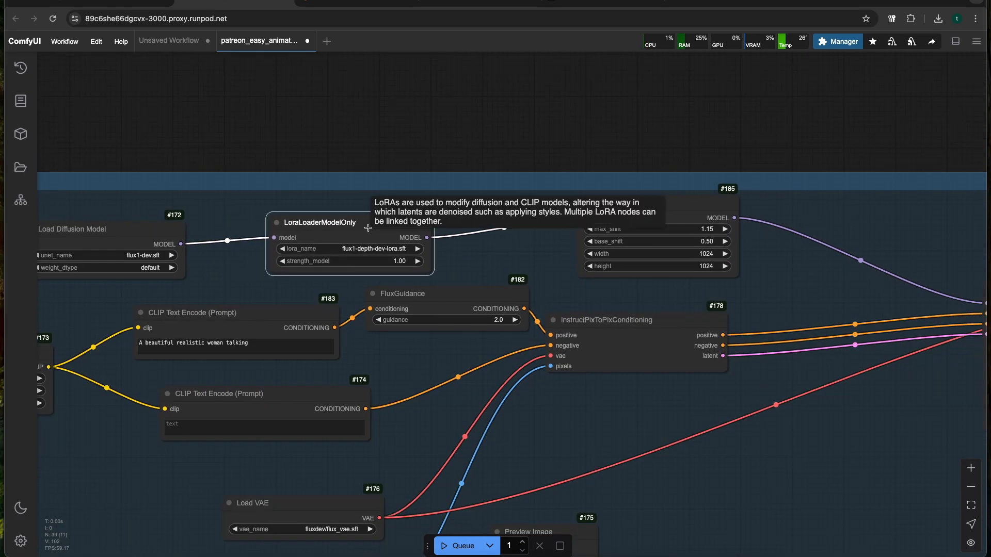
{"action": "left_click_drag", "start_coordinate": [478, 257], "coordinate": [419, 261]}
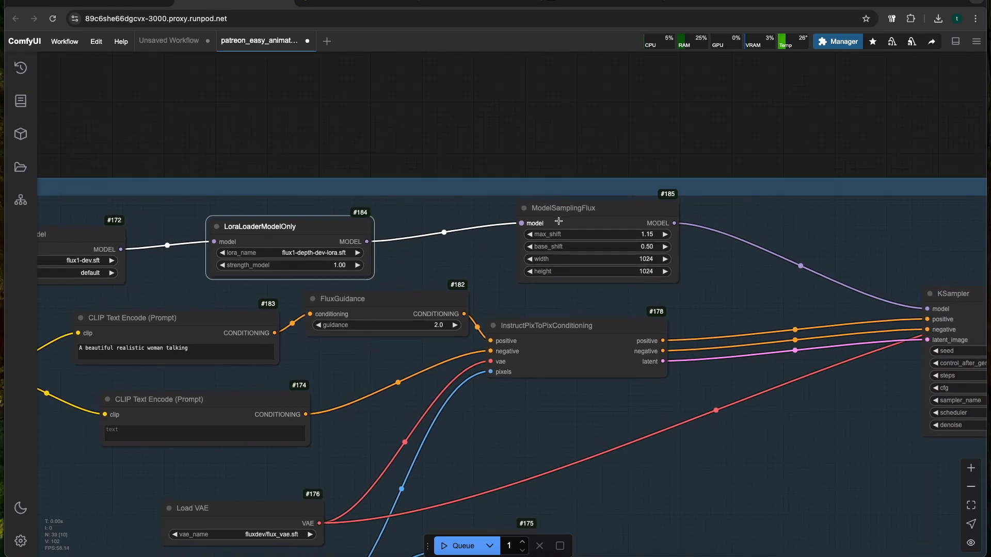
Move the ModelSamplingFlux node slightly toward the LoraLoaderModelOnly node
{"action": "left_click_drag", "start_coordinate": [567, 212], "coordinate": [553, 225]}
{"action": "scroll", "coordinate": [370, 235], "scroll_direction": "up", "scroll_amount": 1}
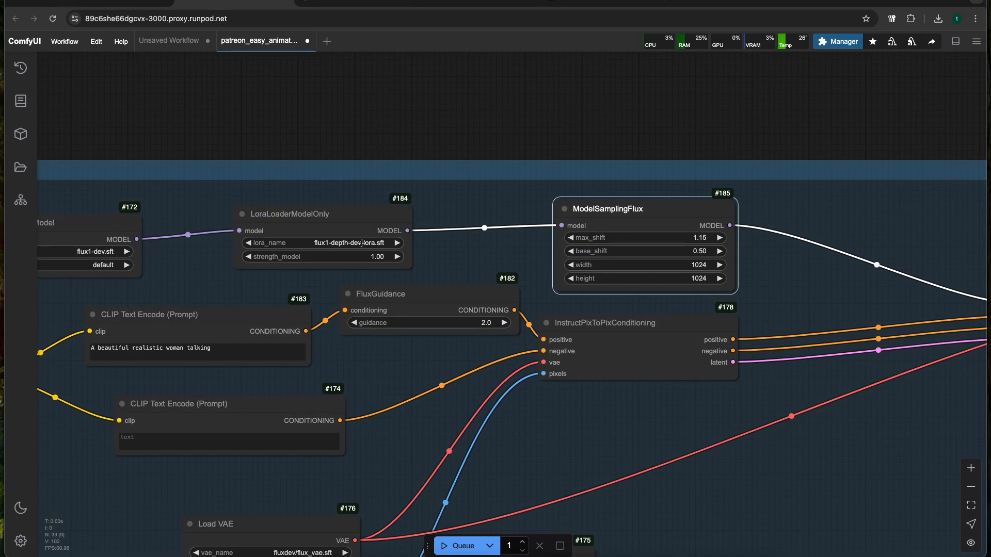
Examine how the Depth Anything V2, InstructPixToPixConditioning and ModelSamplingFlux nodes lead into the KSampler and VAE Decode nodes
{"action": "left_click_drag", "start_coordinate": [446, 262], "coordinate": [478, 155]}
{"action": "left_click_drag", "start_coordinate": [400, 374], "coordinate": [429, 278]}
{"action": "scroll", "coordinate": [429, 278], "scroll_direction": "down", "scroll_amount": 2}
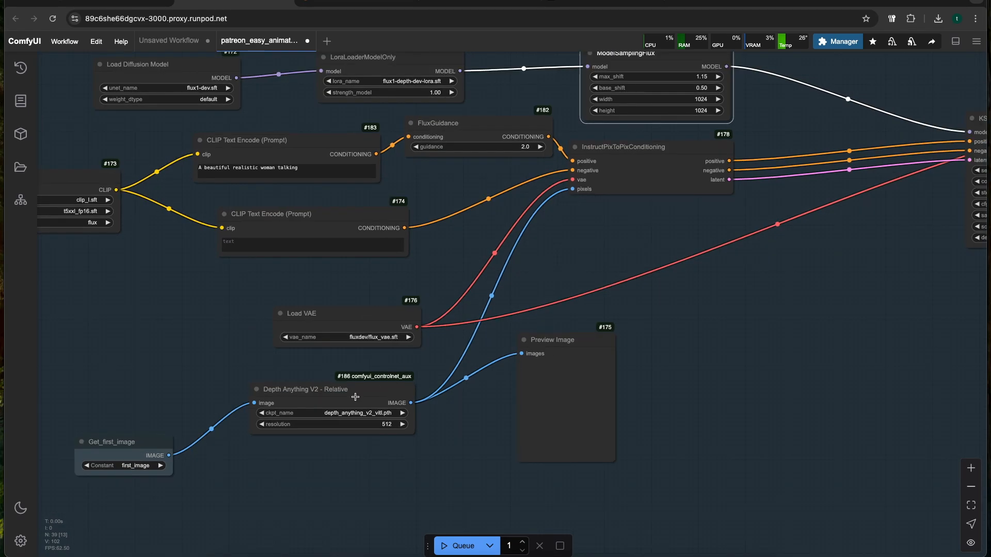
{"action": "left_click", "coordinate": [332, 397]}
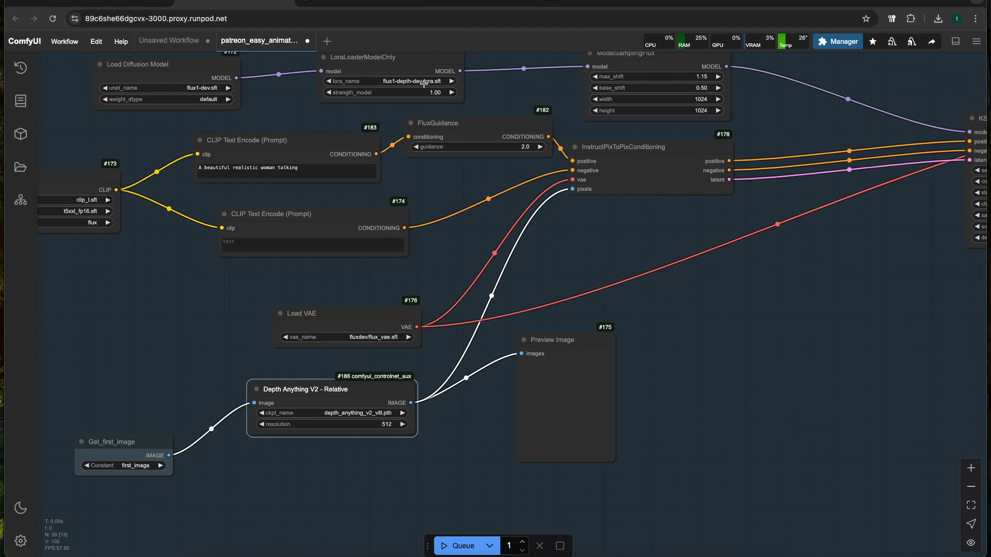
{"action": "left_click", "coordinate": [548, 92]}
{"action": "left_click_drag", "start_coordinate": [550, 93], "coordinate": [310, 149]}
{"action": "scroll", "coordinate": [420, 183], "scroll_direction": "up", "scroll_amount": 5}
{"action": "scroll", "coordinate": [574, 164], "scroll_direction": "down", "scroll_amount": 2}
{"action": "left_click_drag", "start_coordinate": [574, 164], "coordinate": [480, 186]}
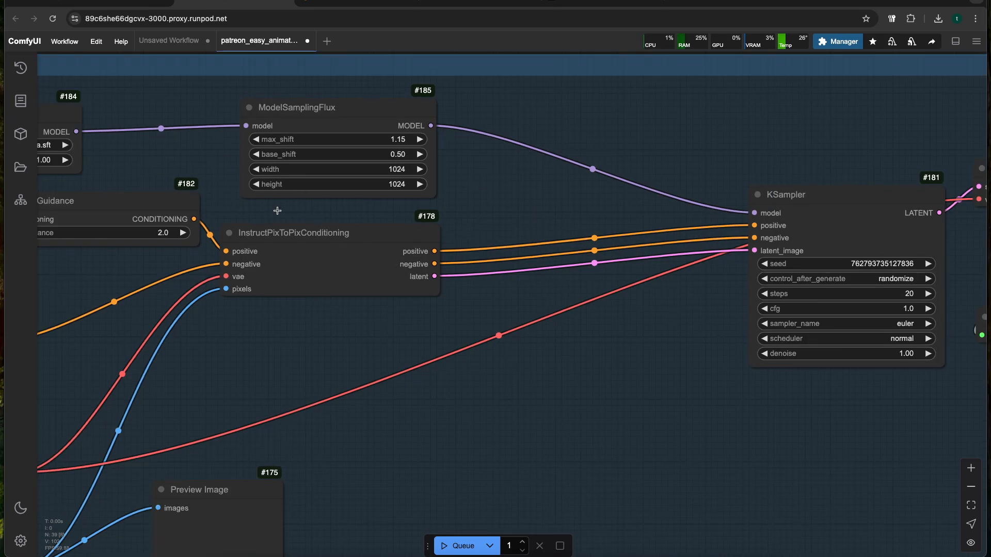
{"action": "left_click", "coordinate": [342, 240]}
{"action": "left_click_drag", "start_coordinate": [635, 352], "coordinate": [416, 371]}
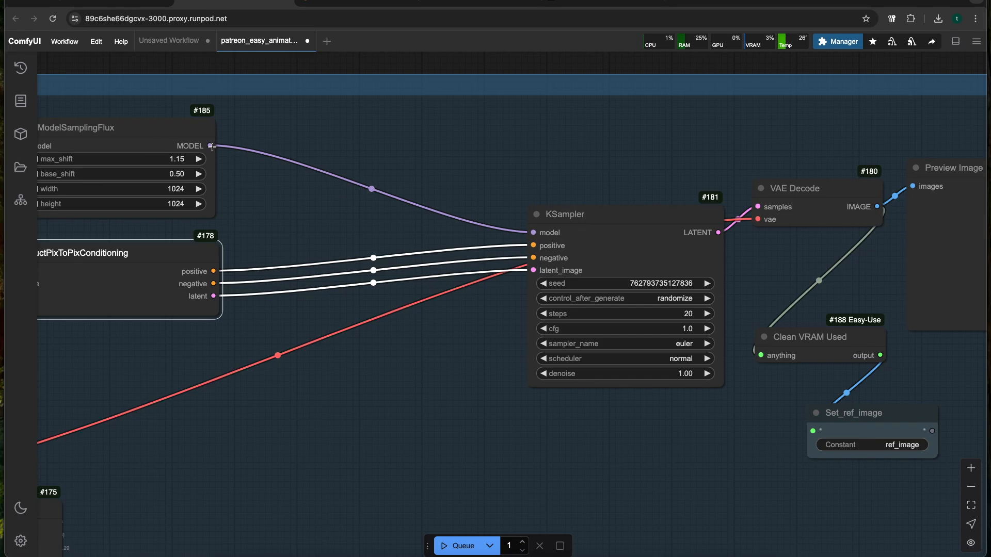
{"action": "left_click_drag", "start_coordinate": [516, 423], "coordinate": [214, 395]}
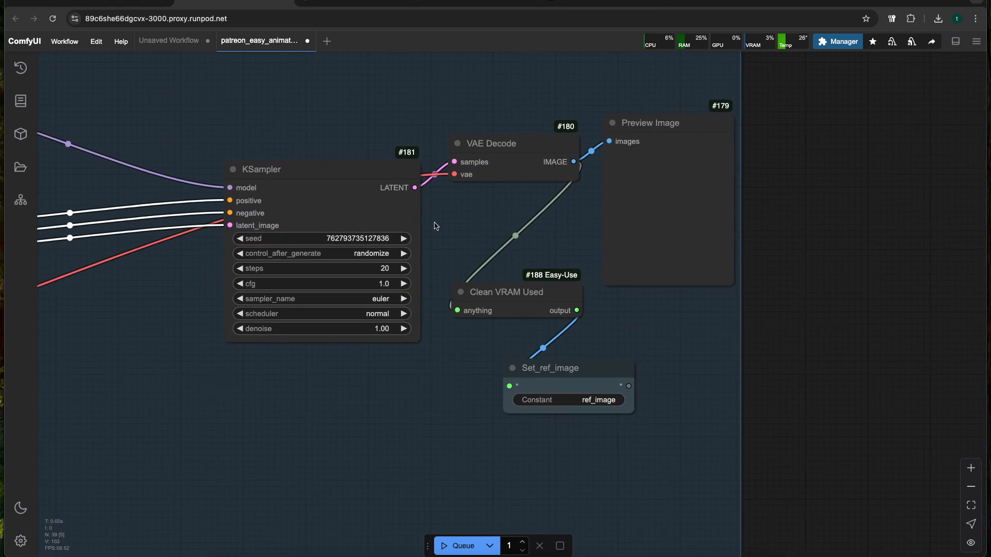
{"action": "scroll", "coordinate": [574, 227], "scroll_direction": "down", "scroll_amount": 3}
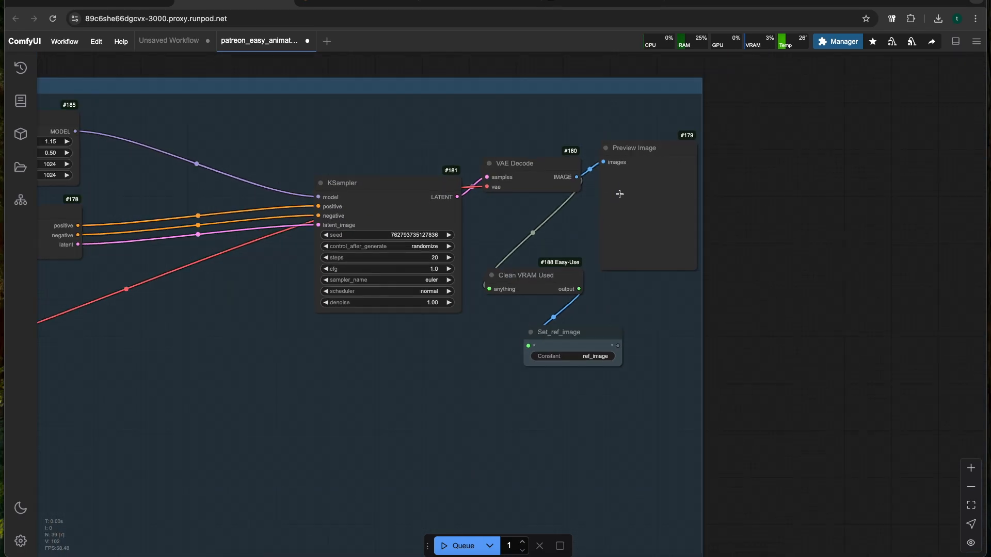
Trace the Flux Image group from the Depth Anything V2 node and its preview through KSampler to Set_ref_image
{"action": "left_click_drag", "start_coordinate": [87, 448], "coordinate": [586, 323]}
{"action": "scroll", "coordinate": [356, 367], "scroll_direction": "up", "scroll_amount": 3}
{"action": "left_click_drag", "start_coordinate": [262, 396], "coordinate": [391, 392]}
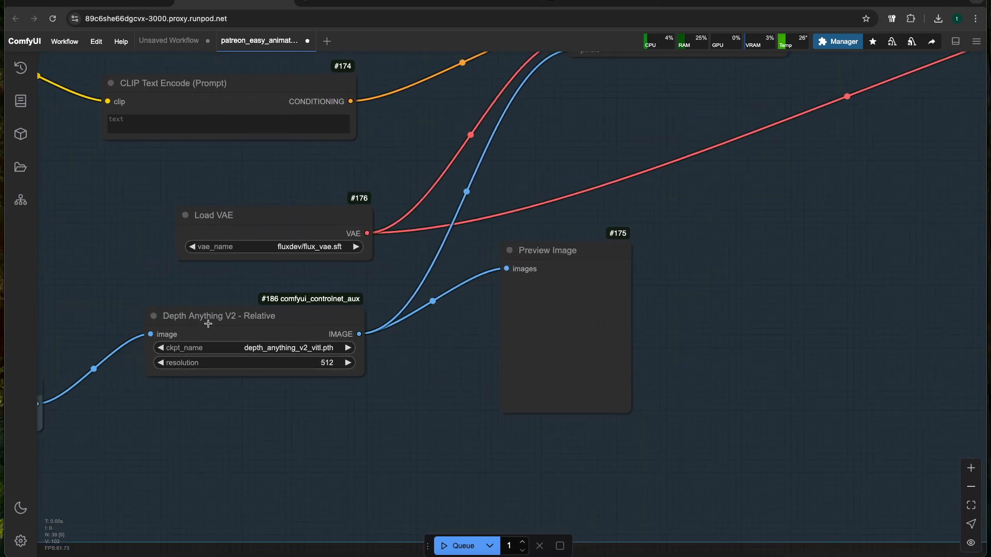
{"action": "scroll", "coordinate": [208, 324], "scroll_direction": "down", "scroll_amount": 1}
{"action": "left_click_drag", "start_coordinate": [752, 227], "coordinate": [474, 225]}
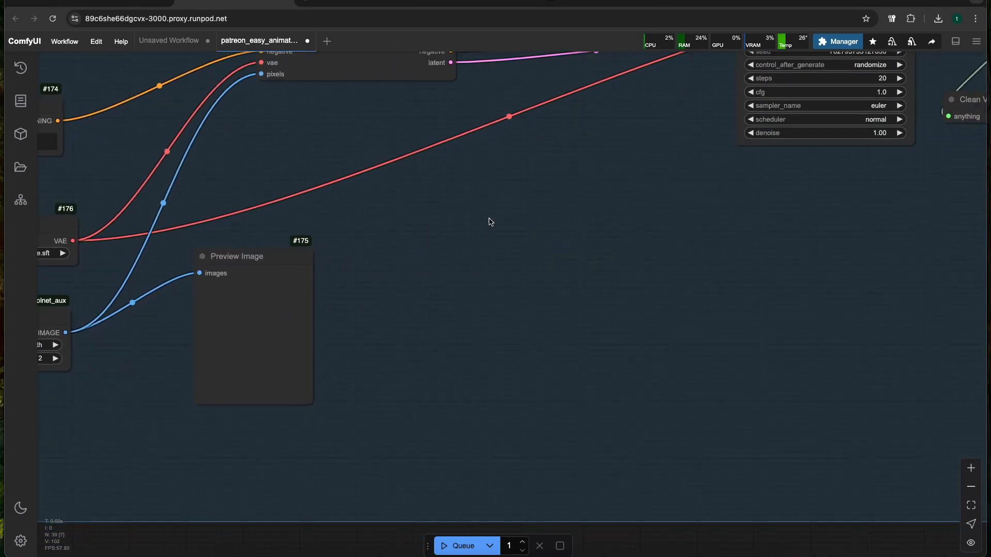
{"action": "scroll", "coordinate": [619, 179], "scroll_direction": "down", "scroll_amount": 3}
{"action": "scroll", "coordinate": [476, 258], "scroll_direction": "up", "scroll_amount": 1}
{"action": "left_click_drag", "start_coordinate": [710, 197], "coordinate": [316, 335]}
{"action": "scroll", "coordinate": [475, 258], "scroll_direction": "up", "scroll_amount": 3}
{"action": "scroll", "coordinate": [317, 335], "scroll_direction": "down", "scroll_amount": 2}
{"action": "left_click_drag", "start_coordinate": [445, 318], "coordinate": [315, 338]}
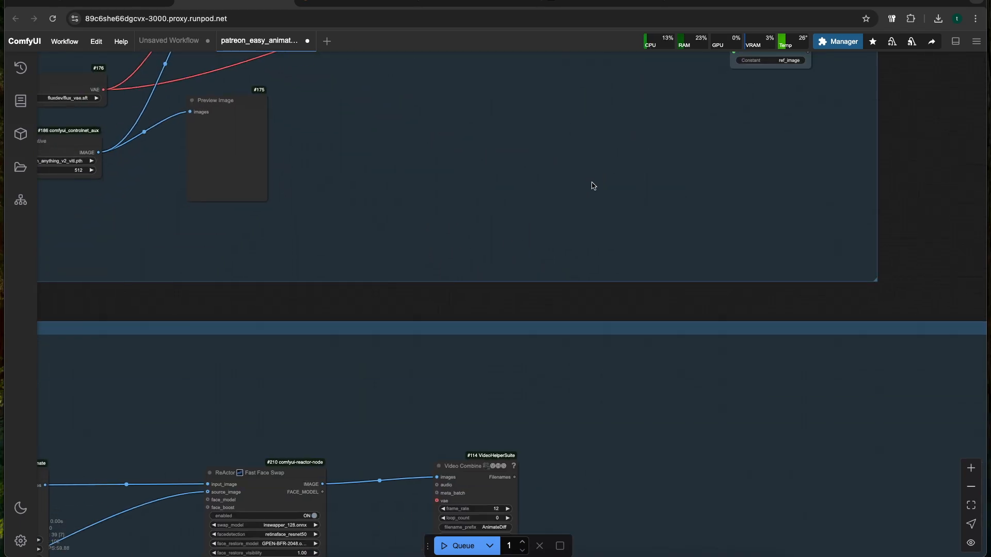
Check where ref_image enters the EasyAnimateV5 Sampler and how Clean VRAM Used connects to Set_ref_image
{"action": "left_click_drag", "start_coordinate": [491, 271], "coordinate": [614, 112]}
{"action": "left_click_drag", "start_coordinate": [225, 440], "coordinate": [409, 380]}
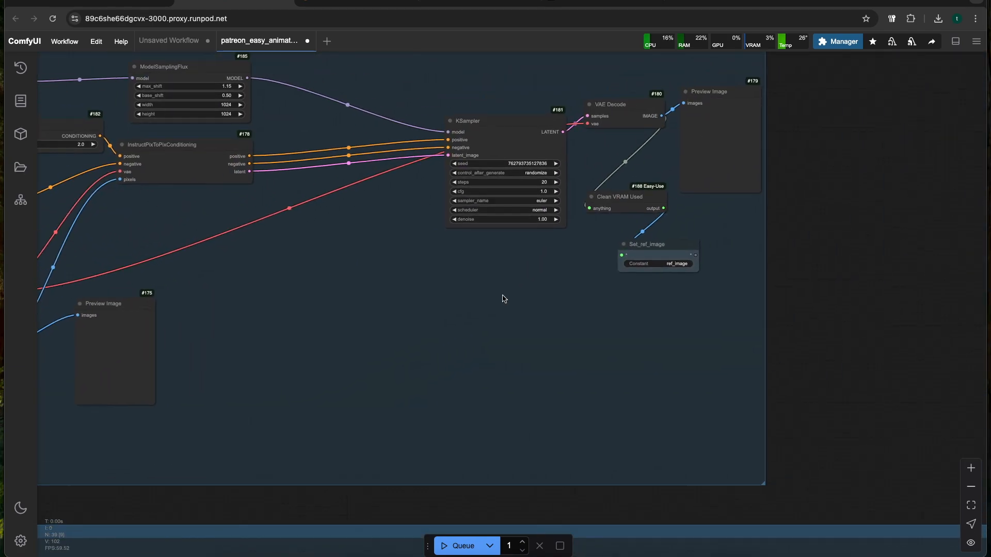
{"action": "left_click_drag", "start_coordinate": [504, 296], "coordinate": [448, 339]}
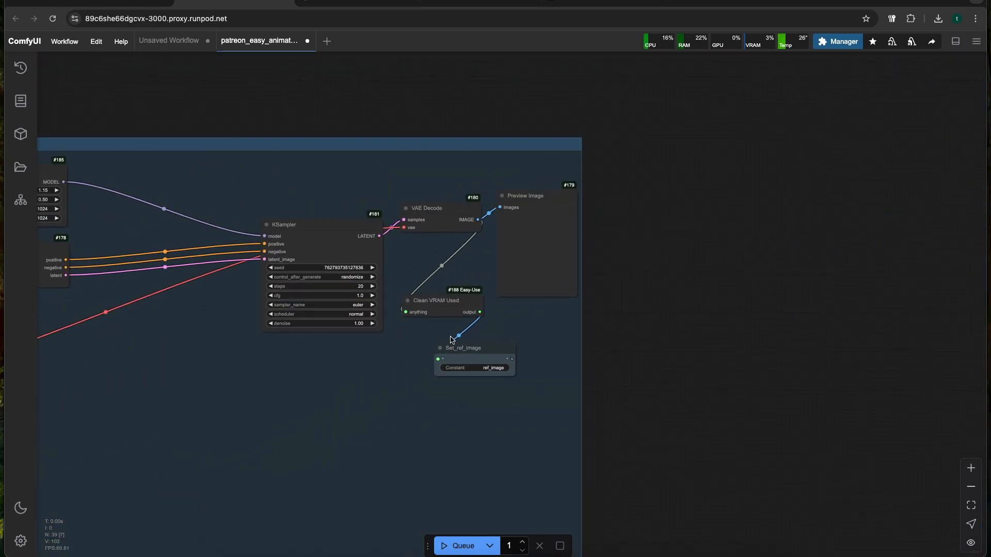
{"action": "scroll", "coordinate": [447, 339], "scroll_direction": "up", "scroll_amount": 10}
{"action": "scroll", "coordinate": [419, 250], "scroll_direction": "down", "scroll_amount": 5}
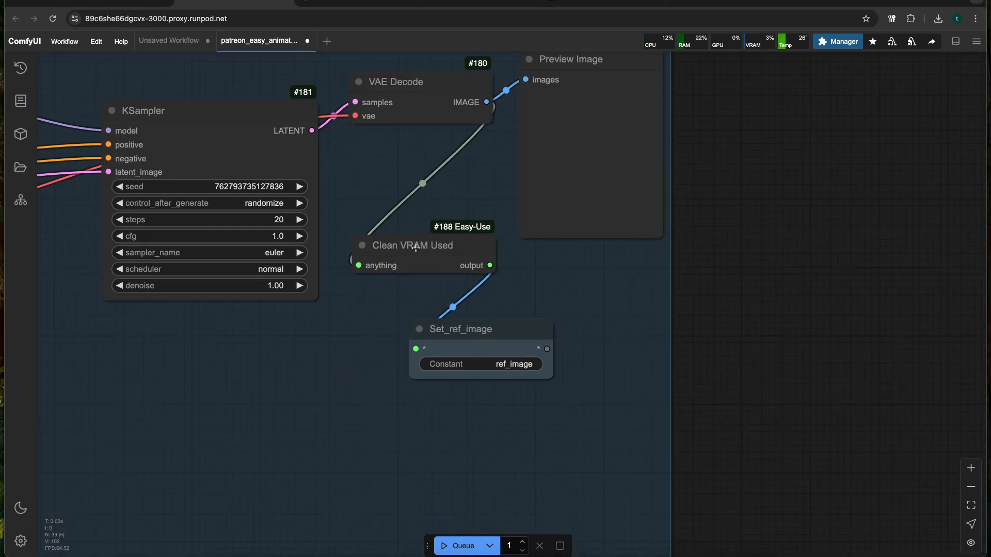
{"action": "left_click_drag", "start_coordinate": [325, 381], "coordinate": [397, 347]}
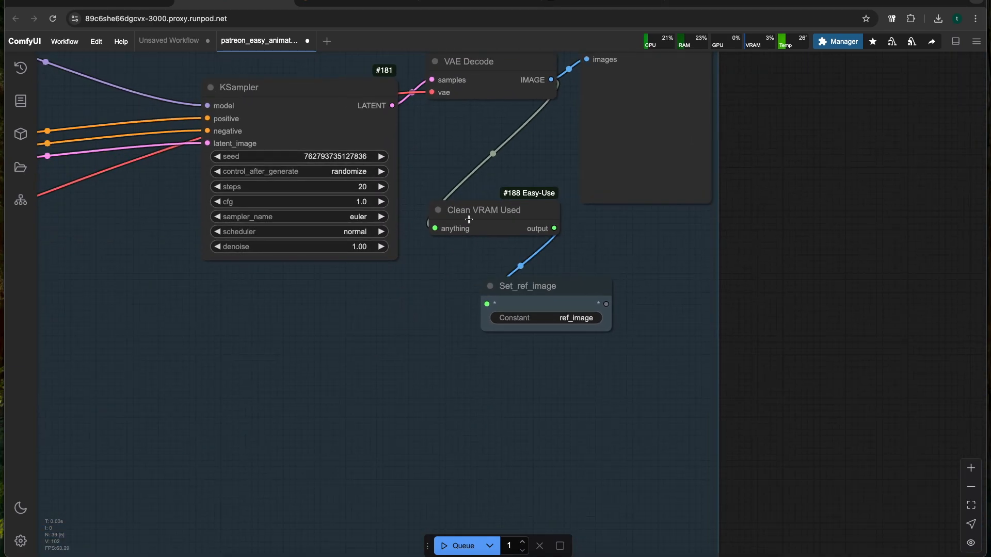
Examine the EasyAnimateV5 Sampler for Video to Video node and the model, prompt and reference image nodes feeding it
{"action": "scroll", "coordinate": [470, 211], "scroll_direction": "down", "scroll_amount": 6}
{"action": "left_click_drag", "start_coordinate": [310, 335], "coordinate": [450, 239]}
{"action": "scroll", "coordinate": [411, 271], "scroll_direction": "down", "scroll_amount": 3}
{"action": "scroll", "coordinate": [431, 219], "scroll_direction": "up", "scroll_amount": 4}
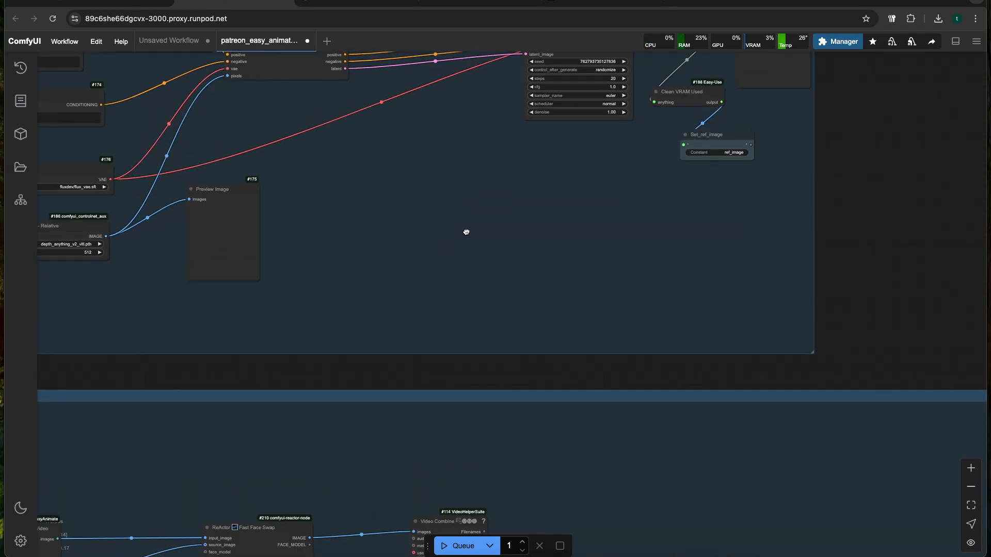
{"action": "scroll", "coordinate": [465, 231], "scroll_direction": "down", "scroll_amount": 4}
{"action": "scroll", "coordinate": [492, 265], "scroll_direction": "up", "scroll_amount": 5}
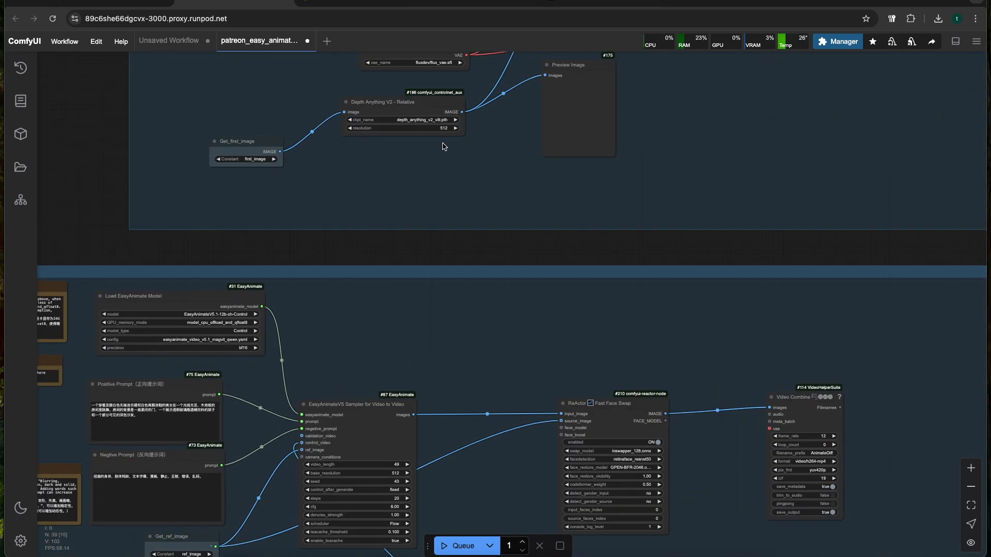
{"action": "left_click", "coordinate": [377, 404]}
{"action": "left_click_drag", "start_coordinate": [377, 356], "coordinate": [431, 268]}
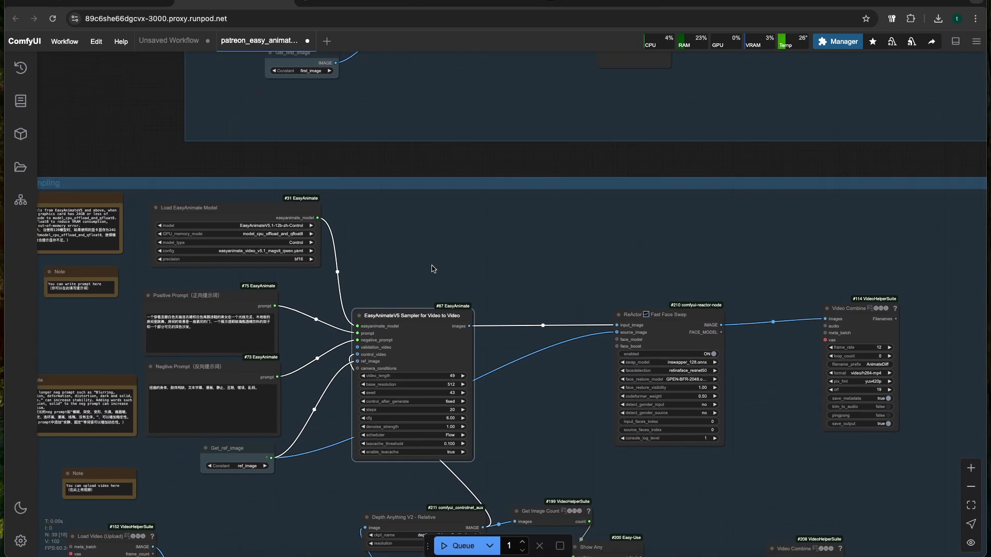
{"action": "scroll", "coordinate": [432, 268], "scroll_direction": "up", "scroll_amount": 3}
{"action": "left_click", "coordinate": [470, 193]}
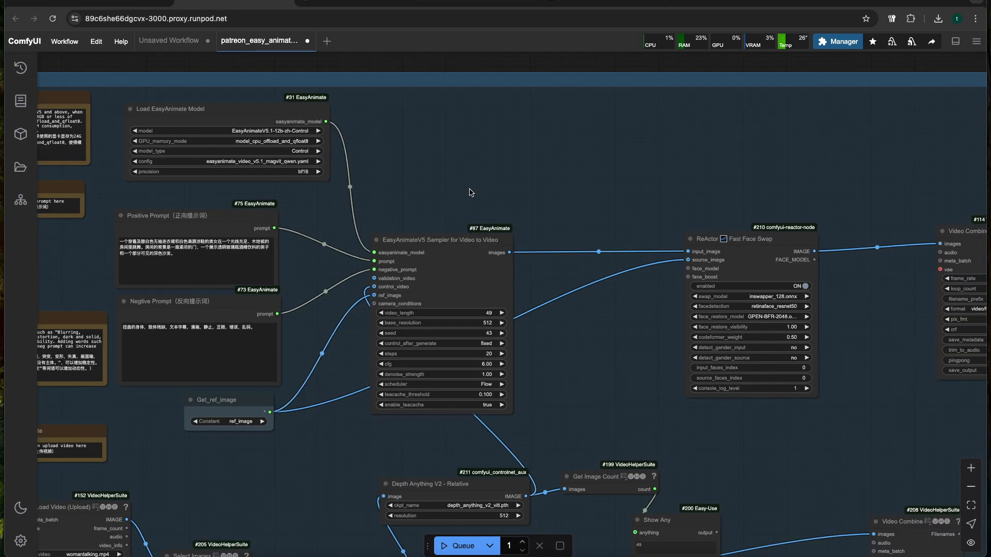
{"action": "scroll", "coordinate": [485, 310], "scroll_direction": "up", "scroll_amount": 2}
{"action": "scroll", "coordinate": [449, 235], "scroll_direction": "down", "scroll_amount": 4}
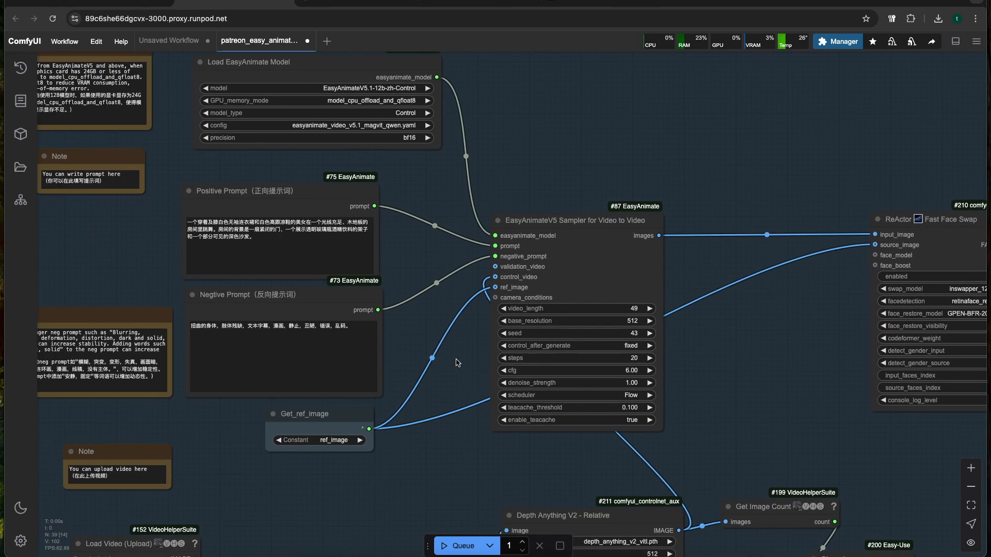
Set GPU_memory_mode in the Load EasyAnimate Model node to model_cpu_offload
{"action": "scroll", "coordinate": [451, 235], "scroll_direction": "up", "scroll_amount": 5}
{"action": "left_click_drag", "start_coordinate": [451, 227], "coordinate": [519, 399]}
{"action": "scroll", "coordinate": [451, 252], "scroll_direction": "up", "scroll_amount": 4}
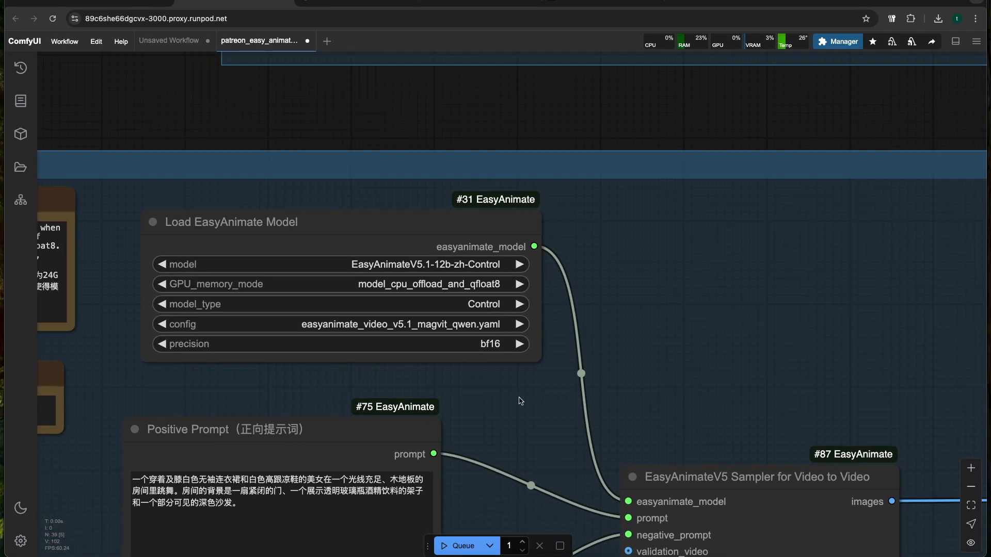
{"action": "scroll", "coordinate": [349, 267], "scroll_direction": "up", "scroll_amount": 4}
{"action": "left_click_drag", "start_coordinate": [726, 276], "coordinate": [788, 274]}
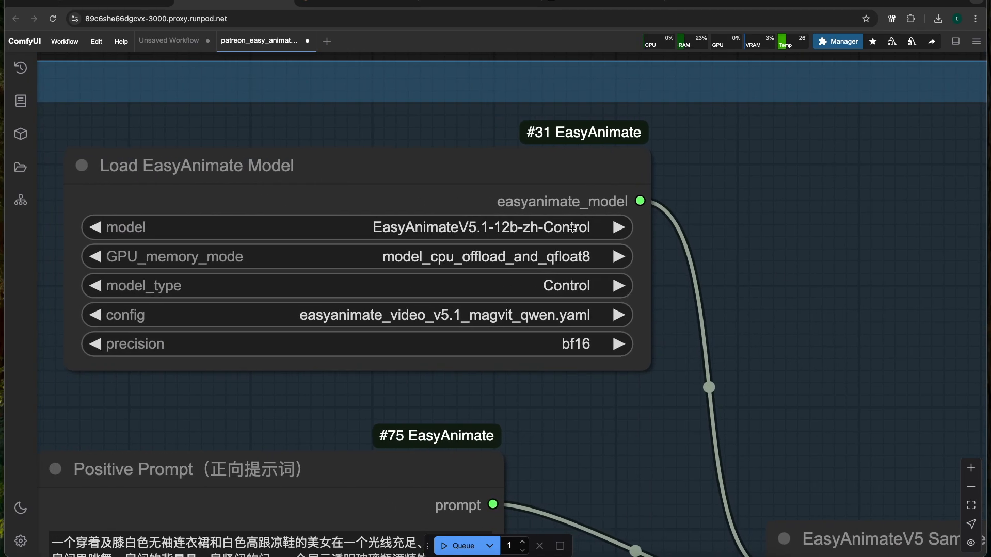
{"action": "left_click", "coordinate": [566, 258]}
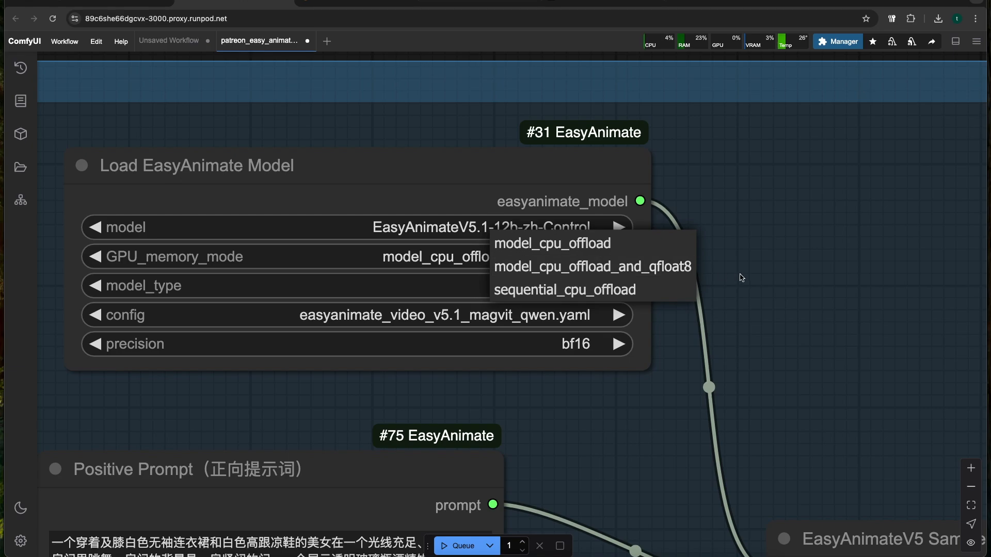
{"action": "left_click", "coordinate": [583, 263]}
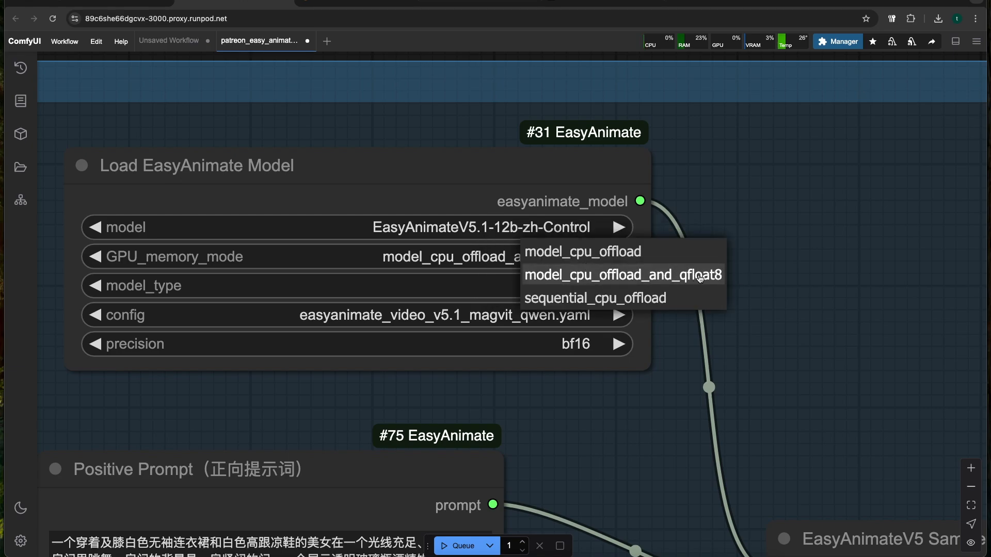
{"action": "left_click", "coordinate": [600, 258]}
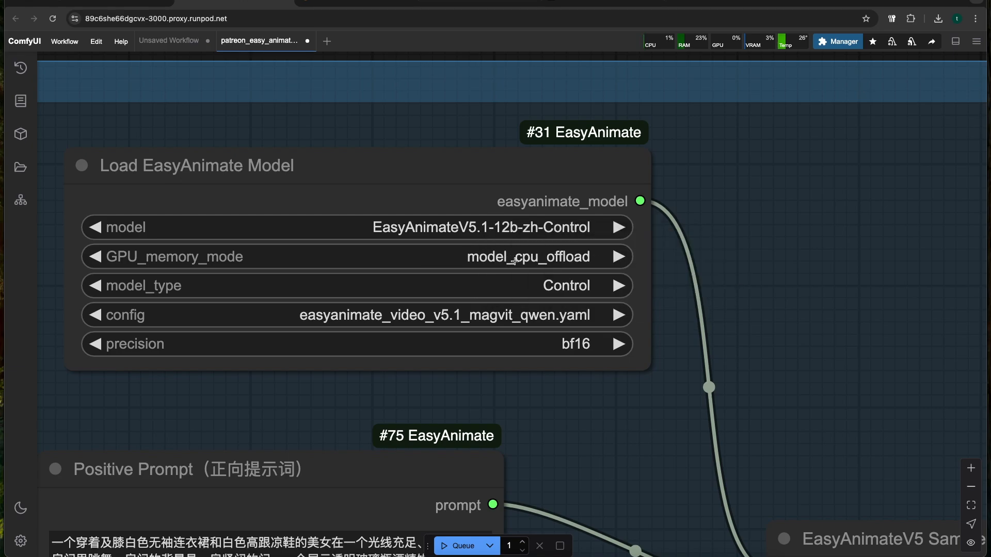
Set GPU_memory_mode in the Load EasyAnimate Model node to model_cpu_offload_and_qfloat8
{"action": "left_click", "coordinate": [535, 258]}
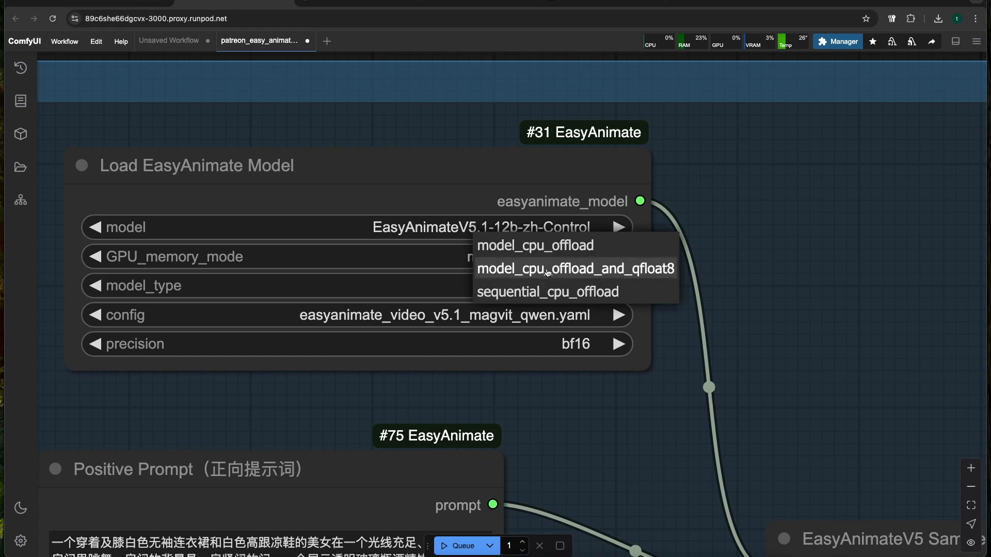
{"action": "left_click", "coordinate": [605, 269]}
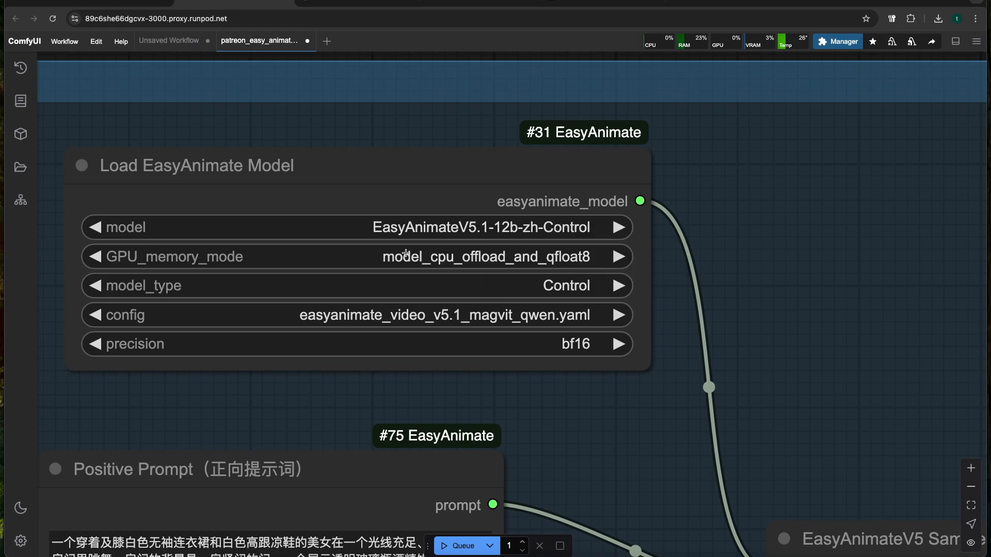
Choose easyanimate_video_v5.1_magvit_qwen.yaml as config and EasyAnimateV5.1-12b-zh-Control as model in the Load EasyAnimate Model node
{"action": "scroll", "coordinate": [535, 260], "scroll_direction": "down", "scroll_amount": 2}
{"action": "scroll", "coordinate": [723, 276], "scroll_direction": "down", "scroll_amount": 2}
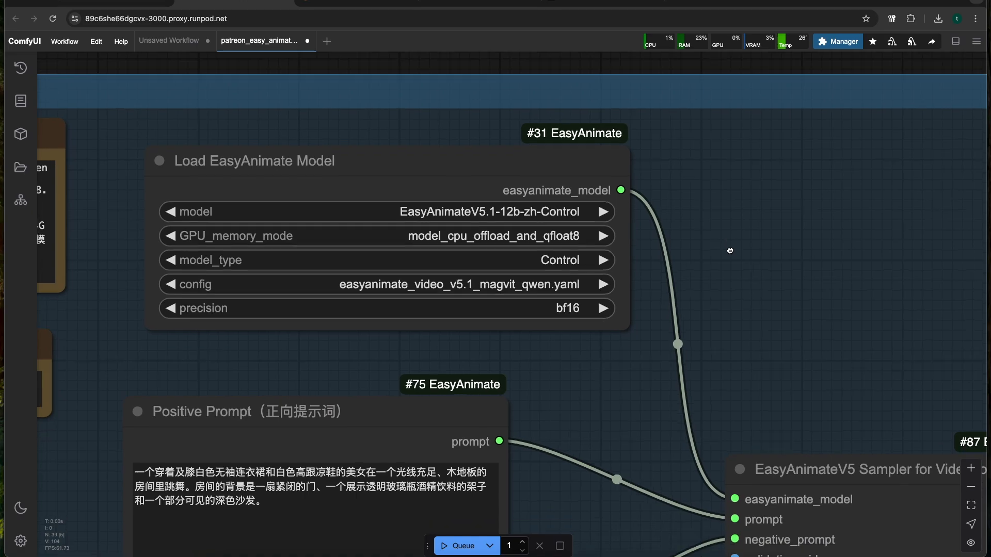
{"action": "left_click", "coordinate": [580, 263]}
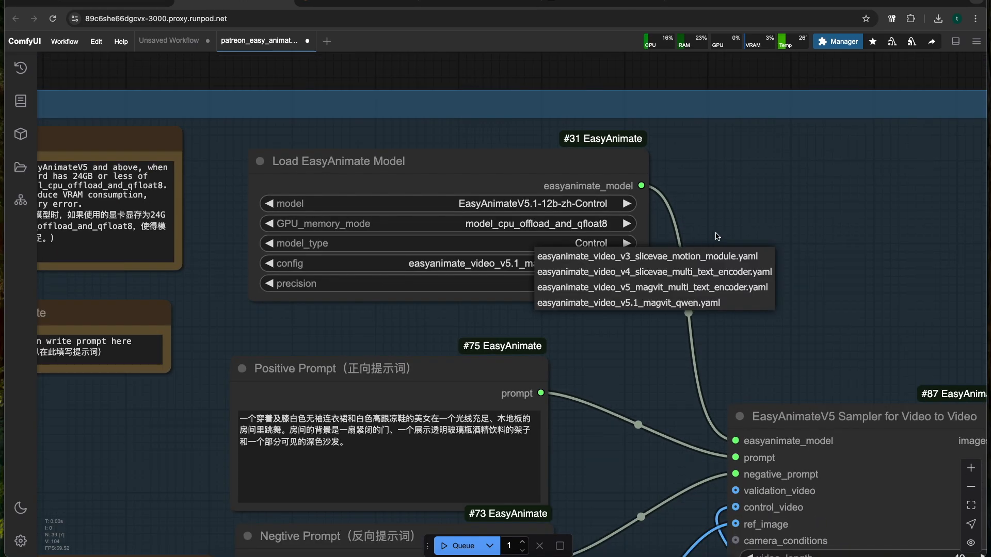
{"action": "left_click", "coordinate": [623, 303]}
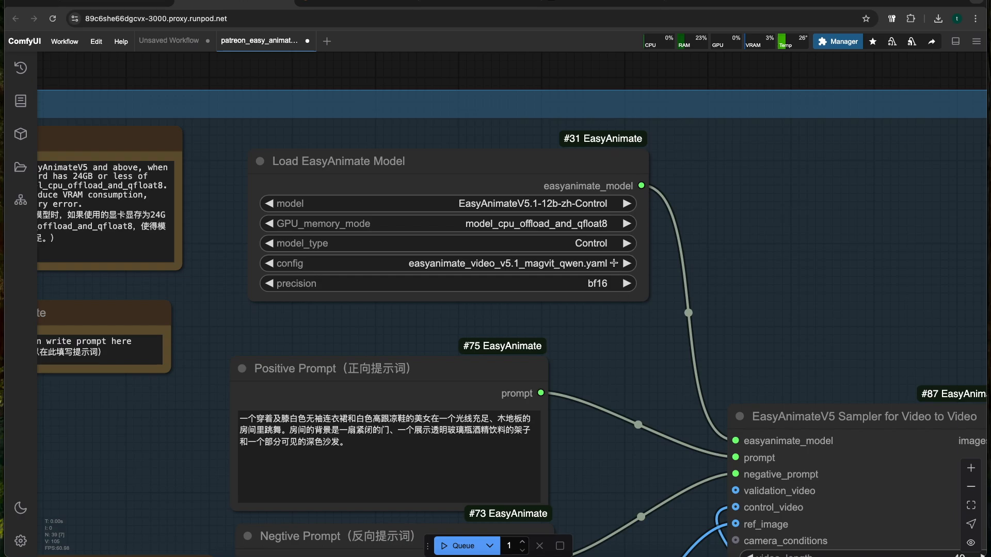
{"action": "left_click", "coordinate": [552, 205]}
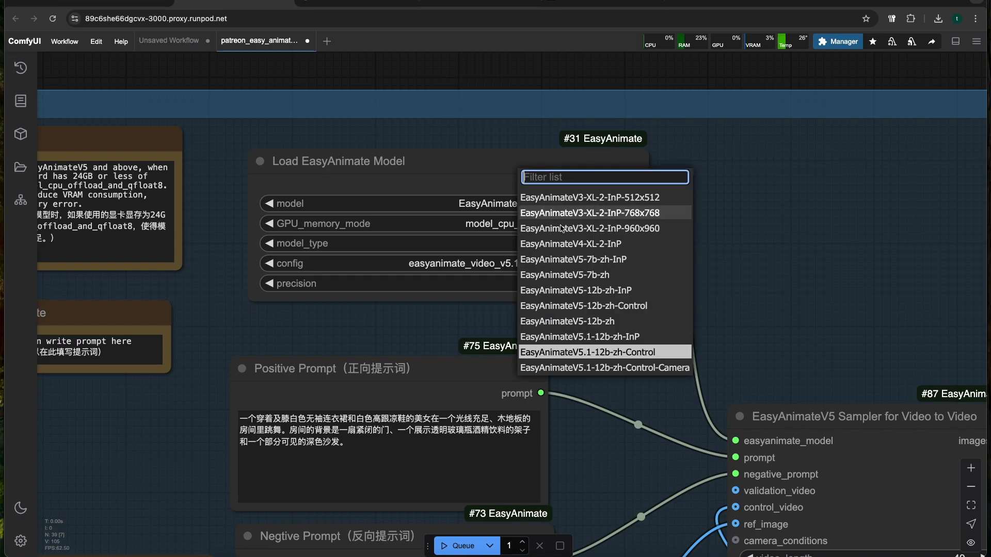
{"action": "left_click", "coordinate": [589, 357]}
Replace the Chinese text in the Positive Prompt node with an English prompt beginning "A be"
{"action": "left_click_drag", "start_coordinate": [633, 367], "coordinate": [648, 267]}
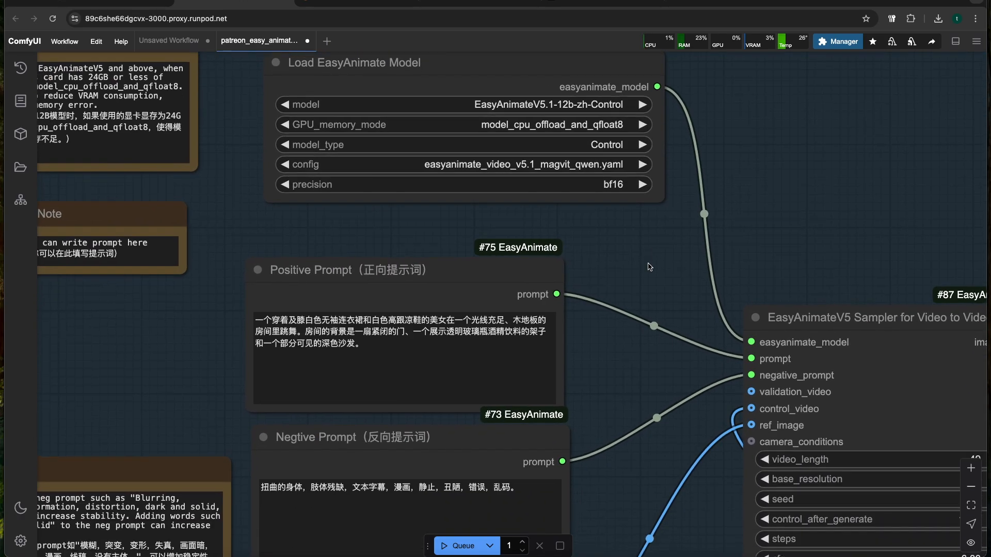
{"action": "scroll", "coordinate": [638, 326], "scroll_direction": "down", "scroll_amount": 3}
{"action": "left_click_drag", "start_coordinate": [608, 335], "coordinate": [635, 278]}
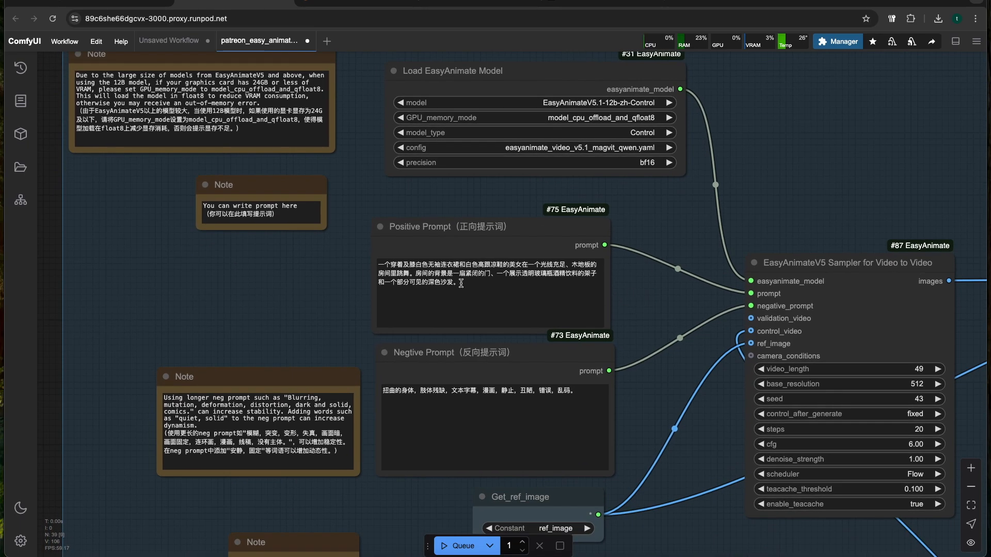
{"action": "triple_click", "coordinate": [400, 267]}
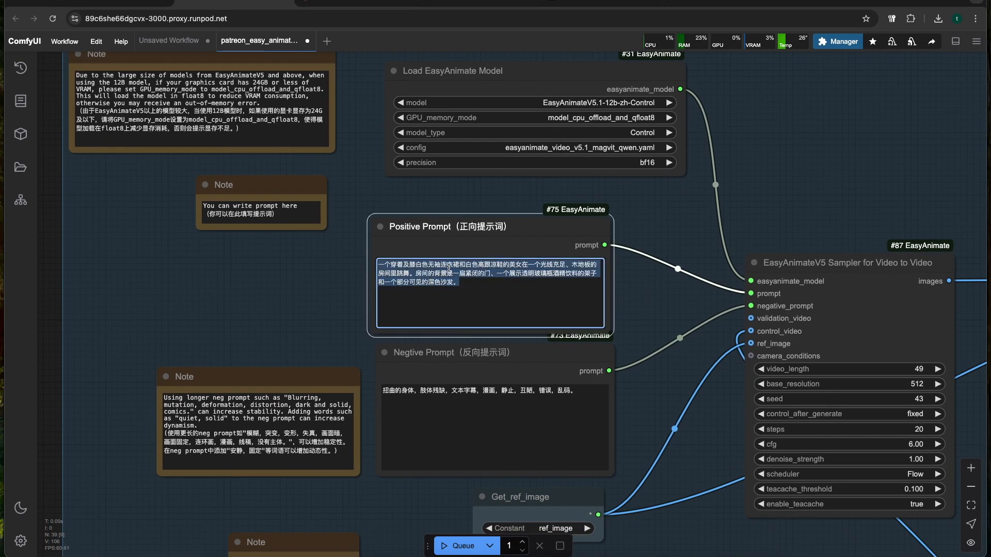
{"action": "key", "text": "BackSpace"}
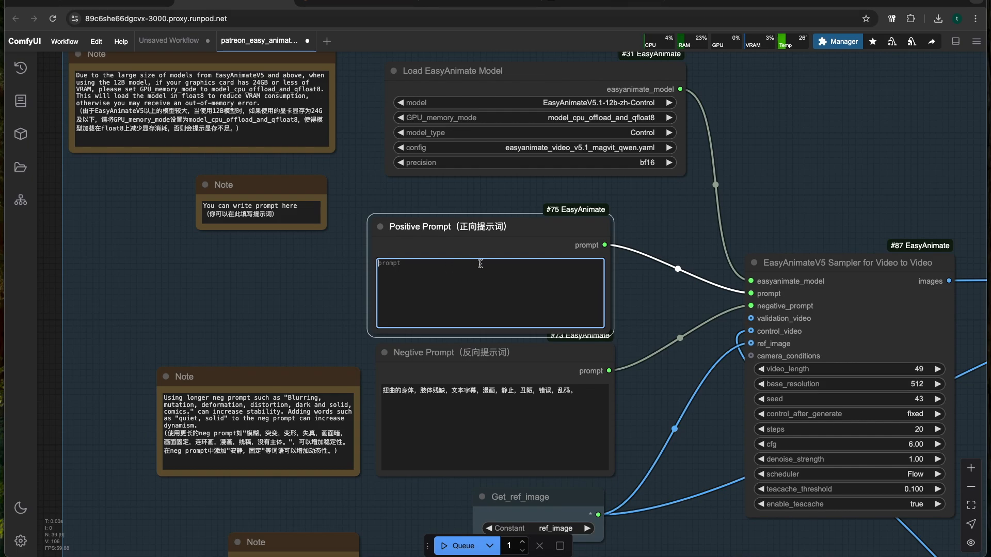
{"action": "scroll", "coordinate": [282, 313], "scroll_direction": "down", "scroll_amount": 2}
{"action": "left_click_drag", "start_coordinate": [282, 314], "coordinate": [329, 168]}
{"action": "left_click_drag", "start_coordinate": [265, 416], "coordinate": [212, 457]}
{"action": "left_click", "coordinate": [389, 187]}
{"action": "type", "text": "A beautiful woman with long hair talking to the camera"}
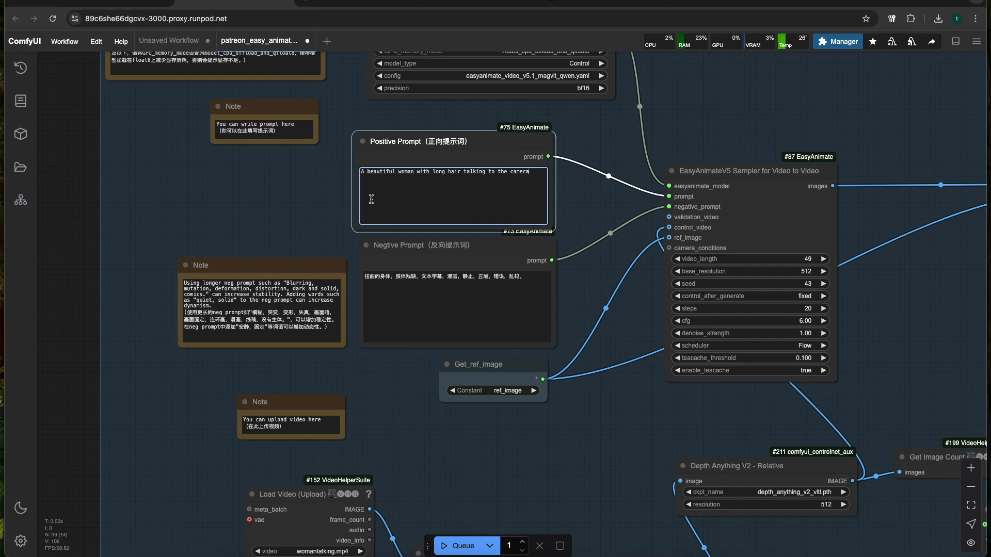
Replace the Chinese text in the negative prompt with the text copied from the note, starting "Blurring, mutation, deformation, distortion, dark and solid, comics"
{"action": "left_click", "coordinate": [515, 284]}
{"action": "left_click", "coordinate": [241, 303]}
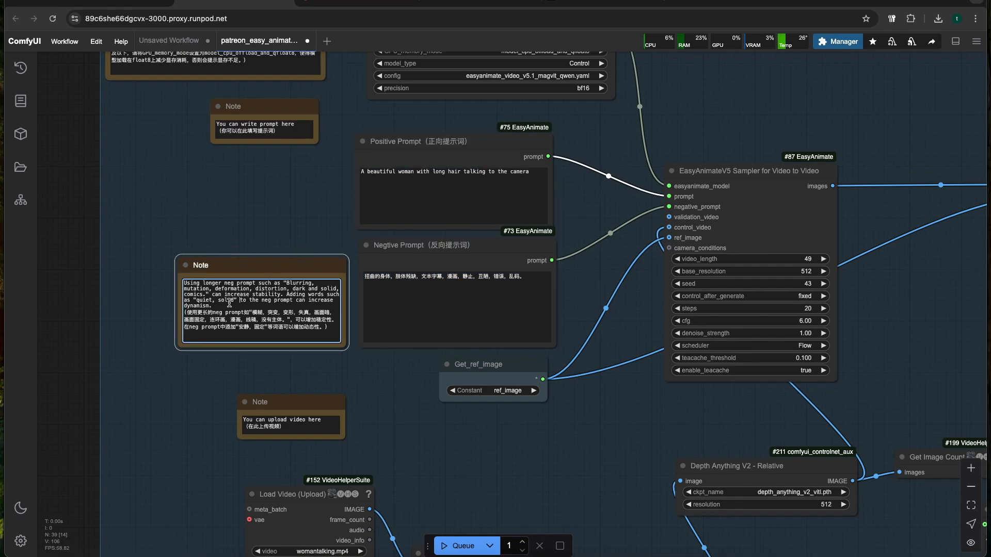
{"action": "mouse_move", "coordinate": [280, 294]}
{"action": "left_mouse_down"}
{"action": "mouse_move", "coordinate": [269, 289]}
{"action": "mouse_move", "coordinate": [287, 283]}
{"action": "left_mouse_up"}
{"action": "key", "text": "ctrl+c"}
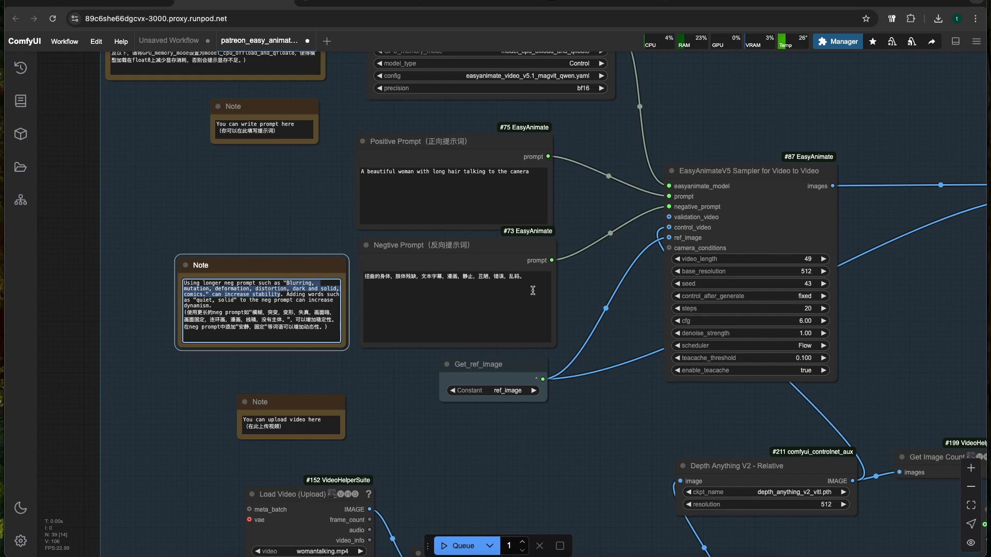
{"action": "left_click", "coordinate": [539, 284]}
{"action": "key", "text": "ctrl+a"}
{"action": "key", "text": "ctrl+v"}
Shift the Depth Anything V2 node left beneath the video-to-video sampler and nudge the Get_ref_image node slightly closer to the sampler
{"action": "left_click_drag", "start_coordinate": [660, 204], "coordinate": [320, 256]}
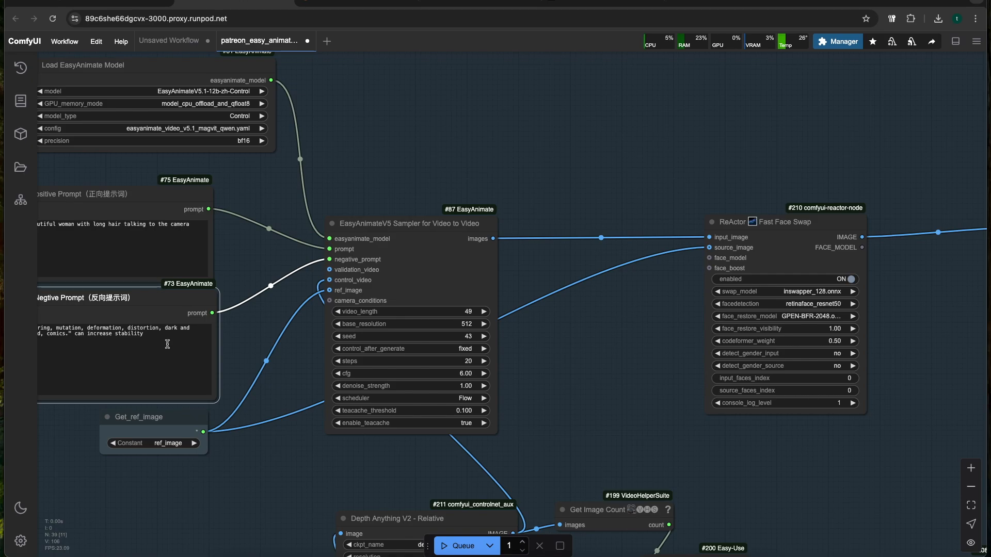
{"action": "scroll", "coordinate": [266, 318], "scroll_direction": "down", "scroll_amount": 5}
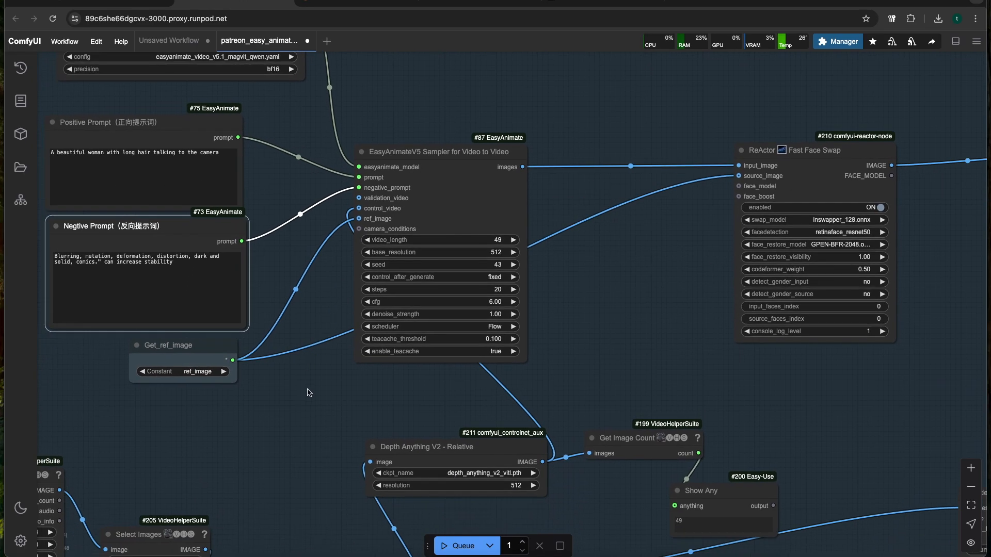
{"action": "left_click_drag", "start_coordinate": [413, 438], "coordinate": [317, 430]}
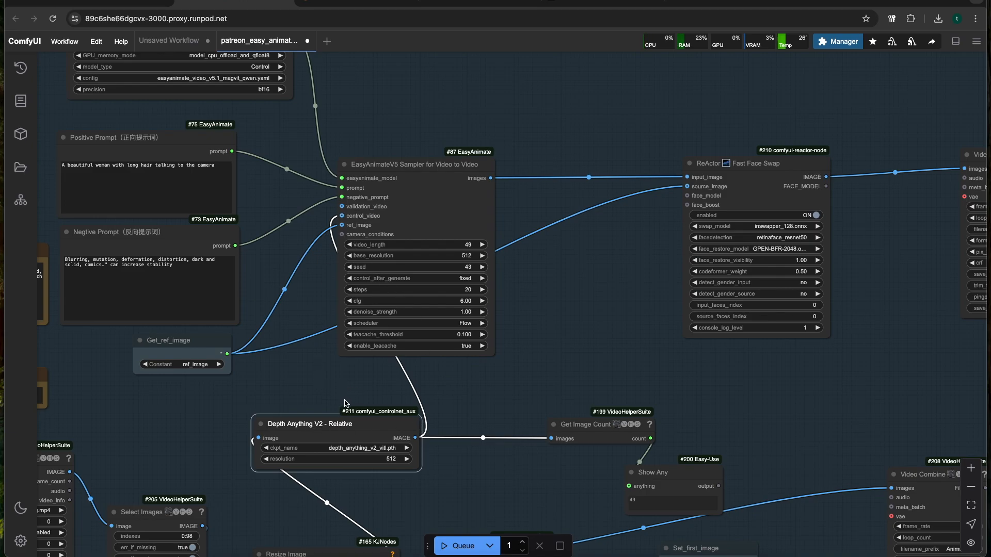
{"action": "mouse_move", "coordinate": [194, 345]}
{"action": "left_mouse_down"}
{"action": "mouse_move", "coordinate": [197, 359]}
{"action": "mouse_move", "coordinate": [184, 340]}
{"action": "left_mouse_up"}
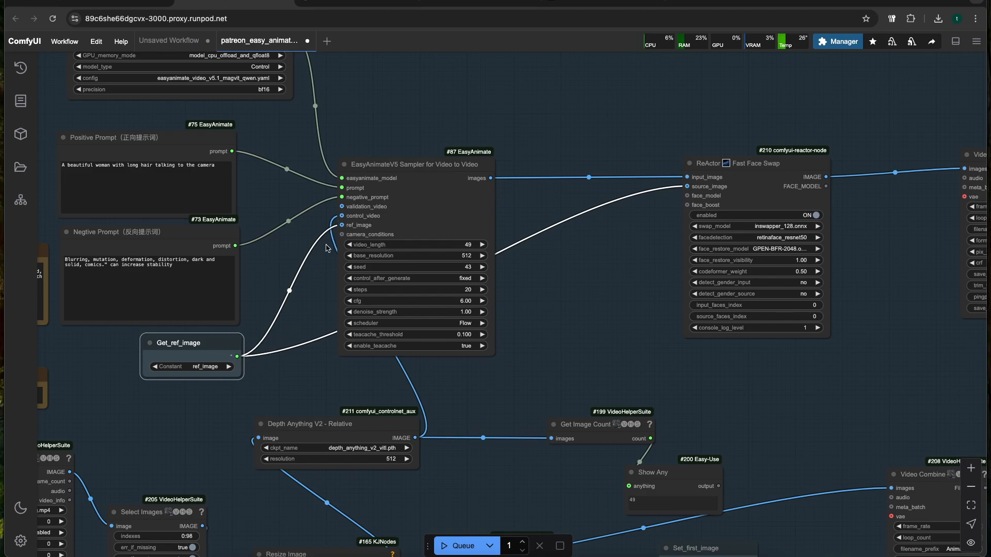
Move the EasyAnimateV5 Sampler for Video to Video node slightly right, closer to the ReActor Fast Face Swap node
{"action": "left_click_drag", "start_coordinate": [578, 307], "coordinate": [397, 335]}
{"action": "scroll", "coordinate": [405, 315], "scroll_direction": "up", "scroll_amount": 2}
{"action": "left_click_drag", "start_coordinate": [405, 292], "coordinate": [326, 351]}
{"action": "scroll", "coordinate": [357, 340], "scroll_direction": "down", "scroll_amount": 1}
{"action": "left_click", "coordinate": [456, 250]}
{"action": "scroll", "coordinate": [436, 220], "scroll_direction": "down", "scroll_amount": 4}
{"action": "left_click", "coordinate": [214, 243]}
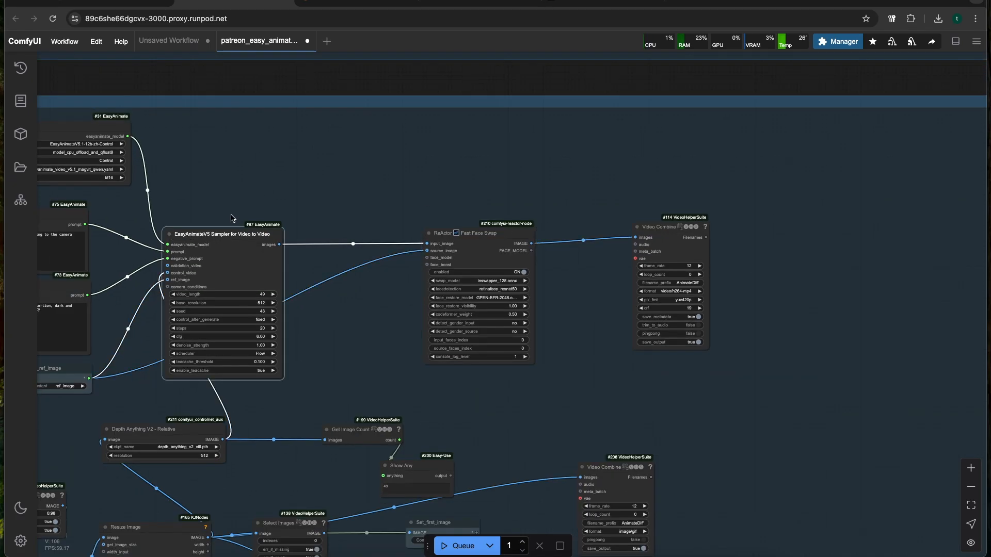
{"action": "scroll", "coordinate": [230, 218], "scroll_direction": "up", "scroll_amount": 5}
{"action": "left_click_drag", "start_coordinate": [211, 233], "coordinate": [266, 226]}
{"action": "scroll", "coordinate": [332, 183], "scroll_direction": "down", "scroll_amount": 3}
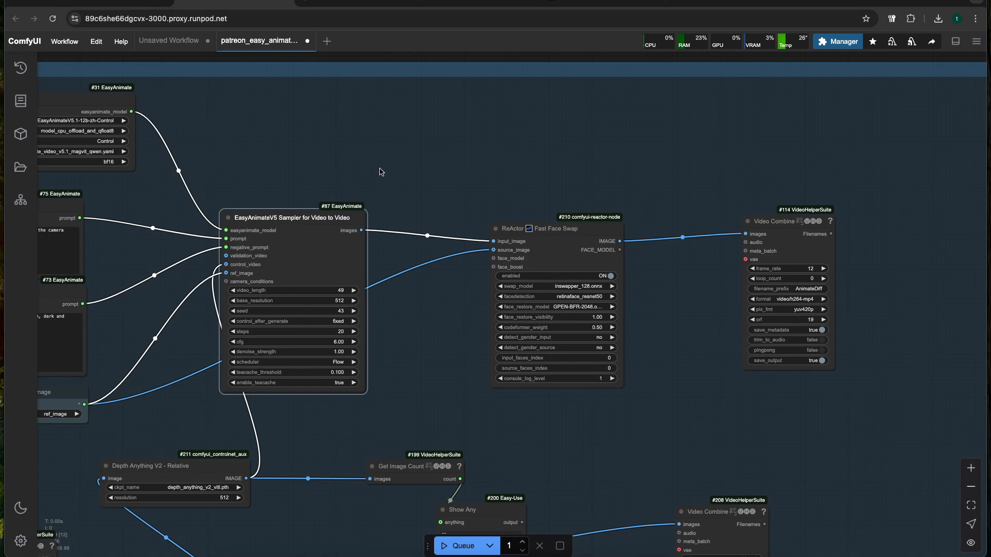
{"action": "scroll", "coordinate": [424, 183], "scroll_direction": "down", "scroll_amount": 3}
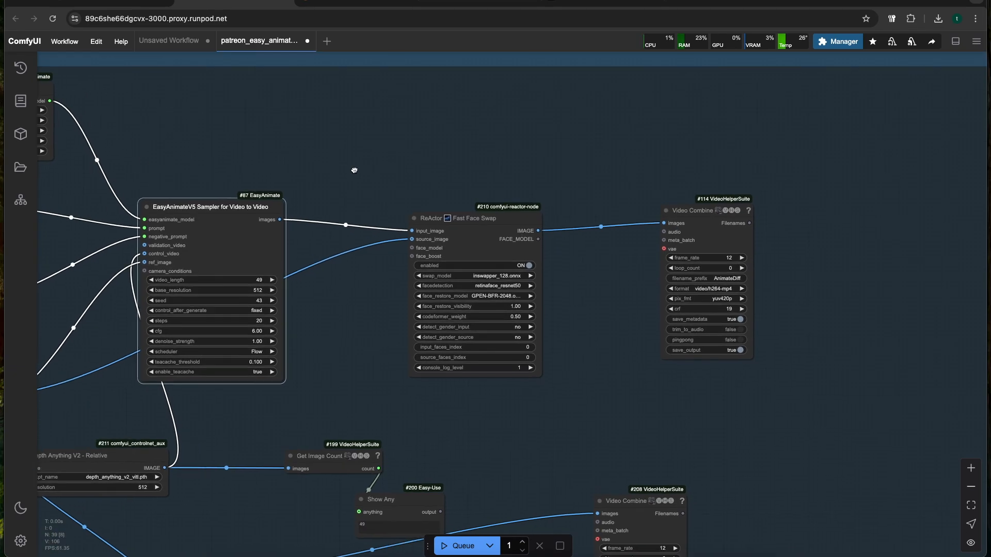
{"action": "scroll", "coordinate": [407, 169], "scroll_direction": "up", "scroll_amount": 3}
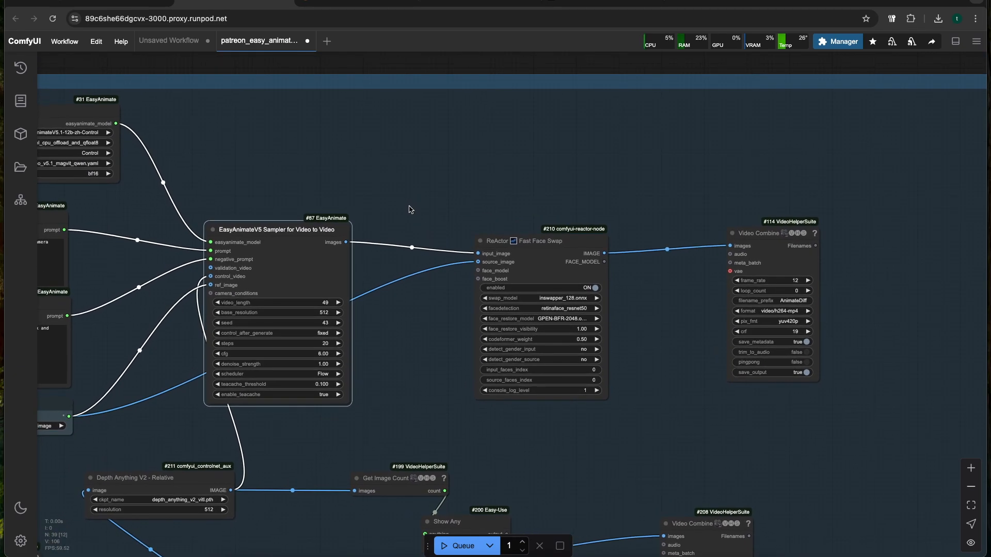
{"action": "scroll", "coordinate": [409, 209], "scroll_direction": "up", "scroll_amount": 3}
{"action": "scroll", "coordinate": [442, 195], "scroll_direction": "down", "scroll_amount": 2}
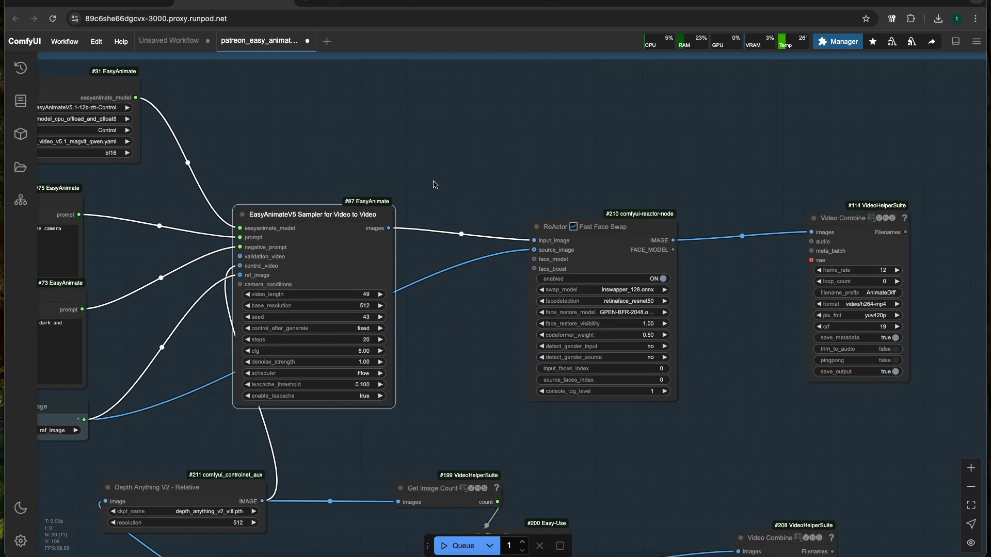
{"action": "left_click_drag", "start_coordinate": [311, 224], "coordinate": [312, 220]}
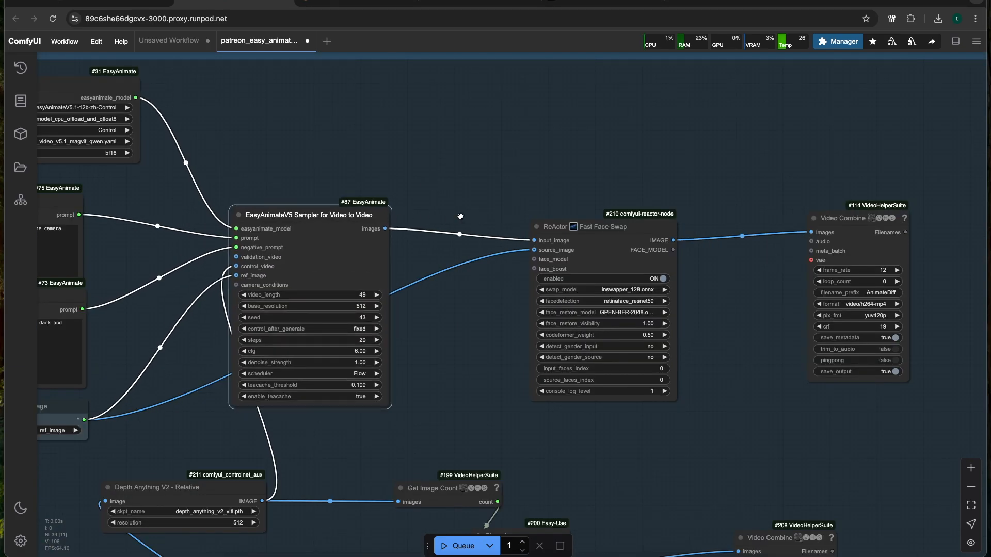
Examine the ReActor Fast Face Swap and Video Combine nodes and their connections within the Easy Animate Sampling group
{"action": "scroll", "coordinate": [460, 216], "scroll_direction": "up", "scroll_amount": 5}
{"action": "scroll", "coordinate": [456, 214], "scroll_direction": "down", "scroll_amount": 5}
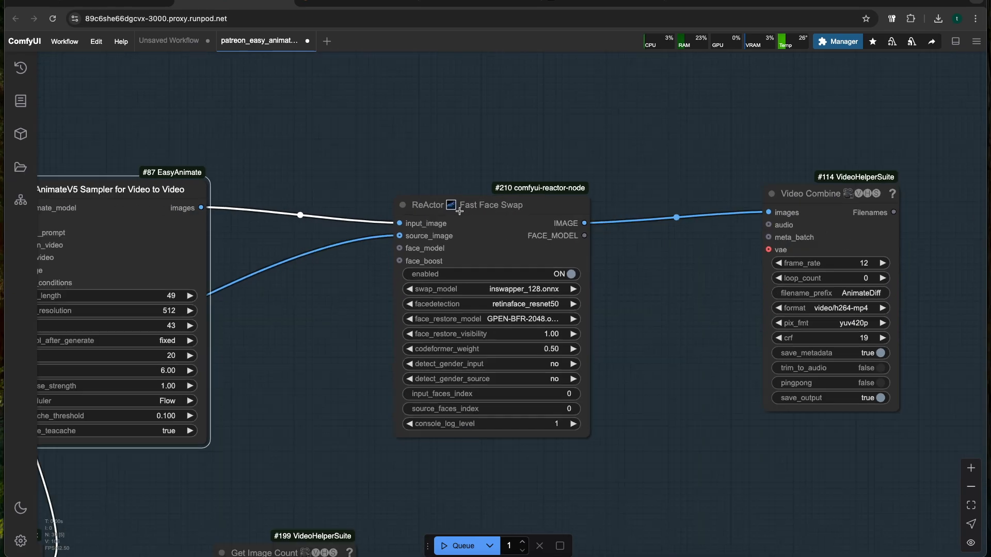
{"action": "left_click_drag", "start_coordinate": [585, 159], "coordinate": [473, 145]}
{"action": "left_click_drag", "start_coordinate": [556, 249], "coordinate": [458, 258]}
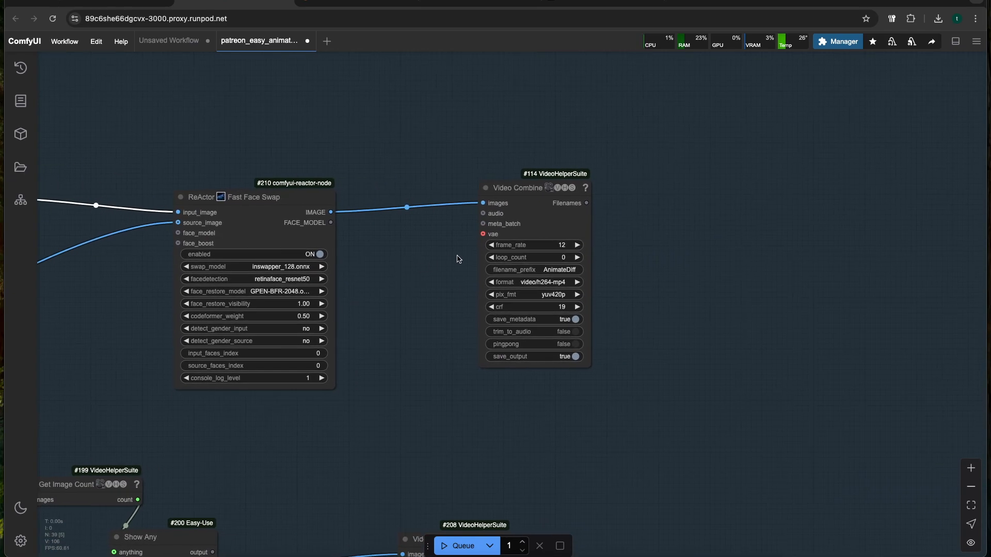
{"action": "scroll", "coordinate": [506, 244], "scroll_direction": "up", "scroll_amount": 5}
{"action": "scroll", "coordinate": [549, 201], "scroll_direction": "down", "scroll_amount": 10}
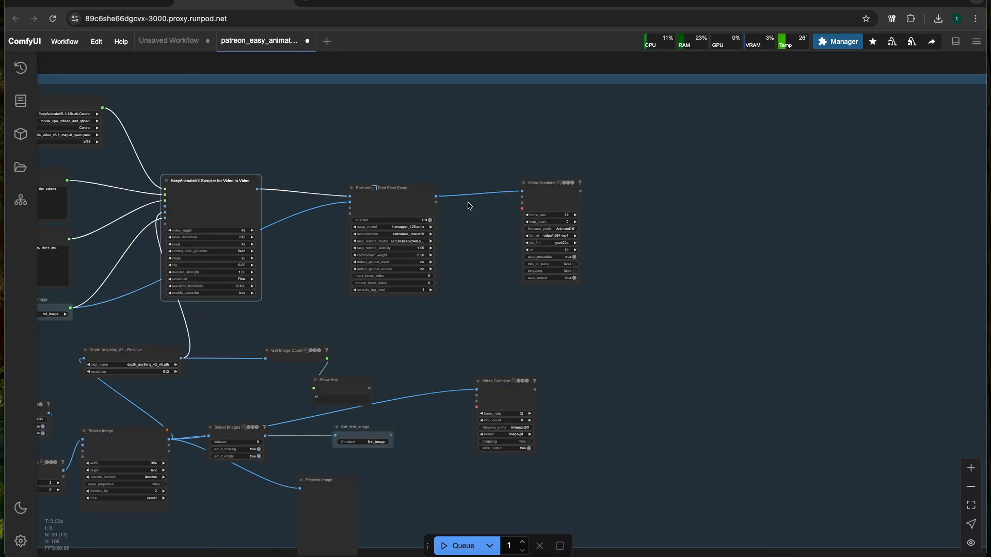
{"action": "left_click_drag", "start_coordinate": [324, 160], "coordinate": [403, 127]}
{"action": "scroll", "coordinate": [402, 127], "scroll_direction": "down", "scroll_amount": 4}
{"action": "scroll", "coordinate": [408, 130], "scroll_direction": "up", "scroll_amount": 3}
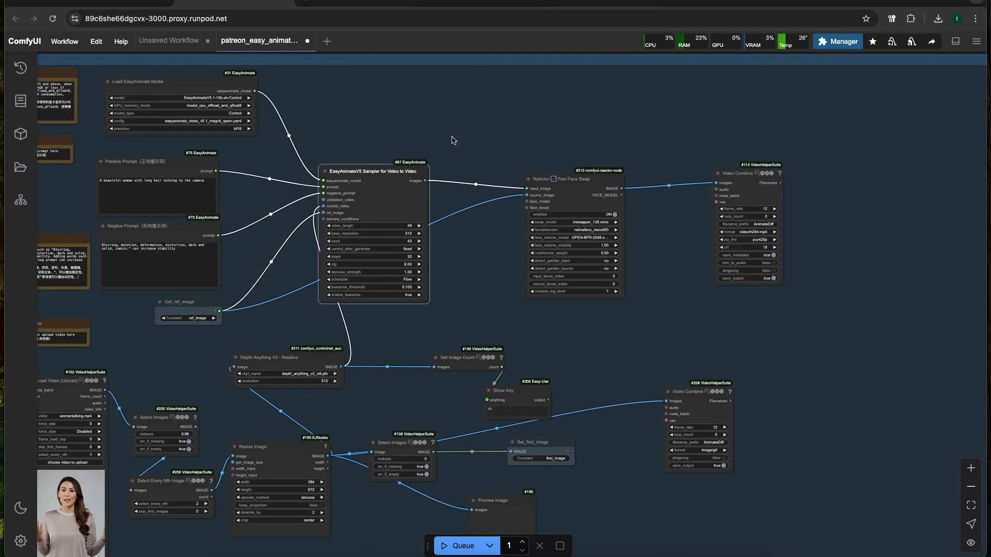
{"action": "scroll", "coordinate": [432, 133], "scroll_direction": "up", "scroll_amount": 10}
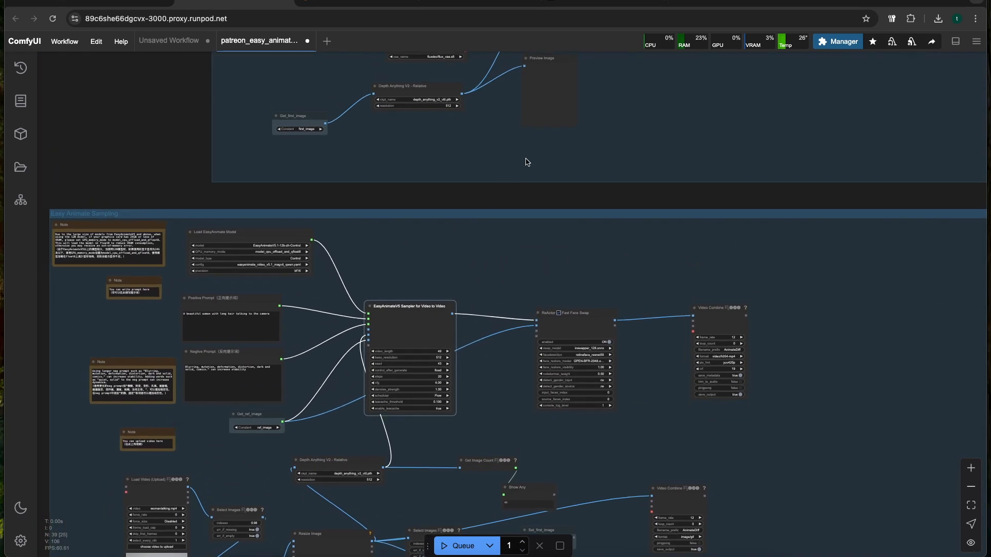
{"action": "scroll", "coordinate": [380, 251], "scroll_direction": "down", "scroll_amount": 10}
{"action": "scroll", "coordinate": [379, 251], "scroll_direction": "left", "scroll_amount": 5}
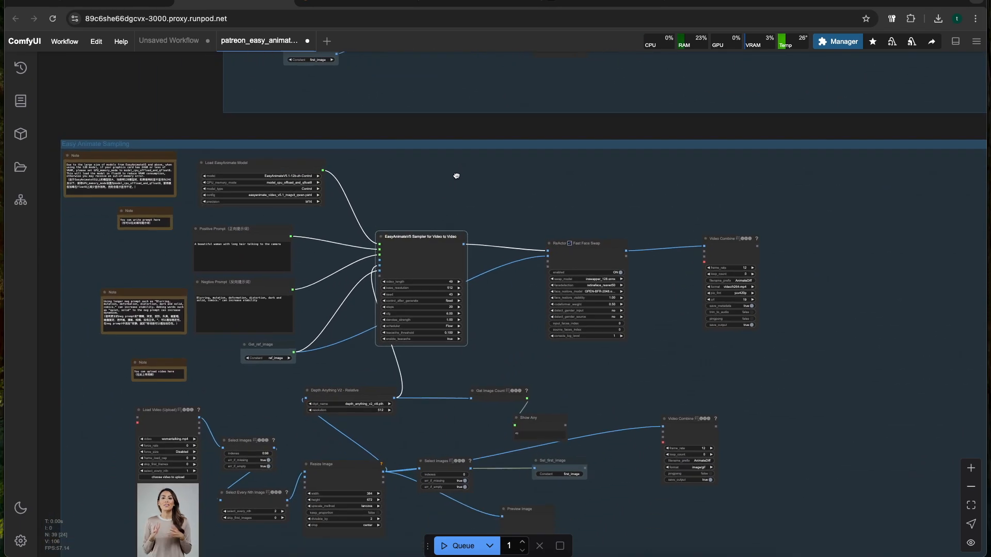
Queue the complete workflow to generate the video from the womantalking.mp4 source
{"action": "scroll", "coordinate": [267, 320], "scroll_direction": "up", "scroll_amount": 3}
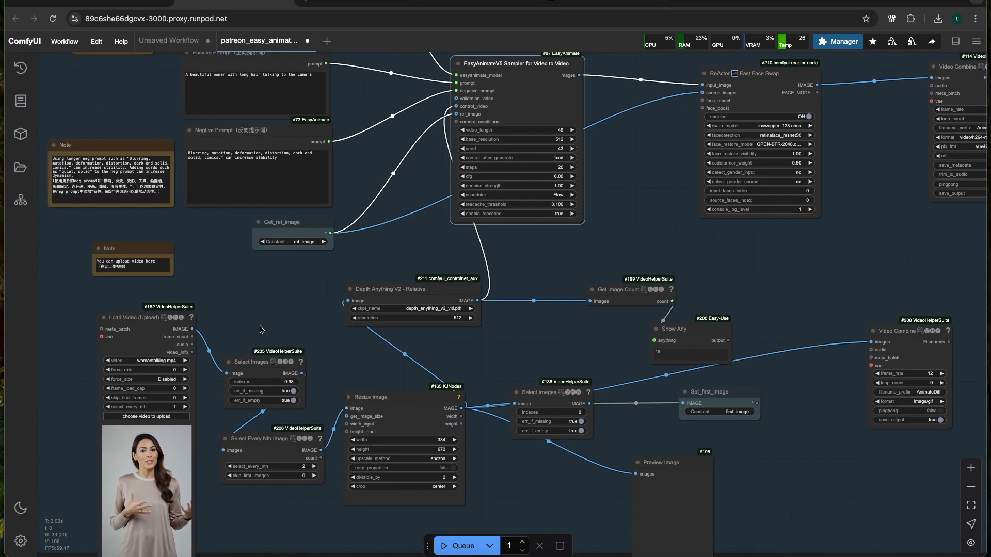
{"action": "scroll", "coordinate": [260, 318], "scroll_direction": "down", "scroll_amount": 1}
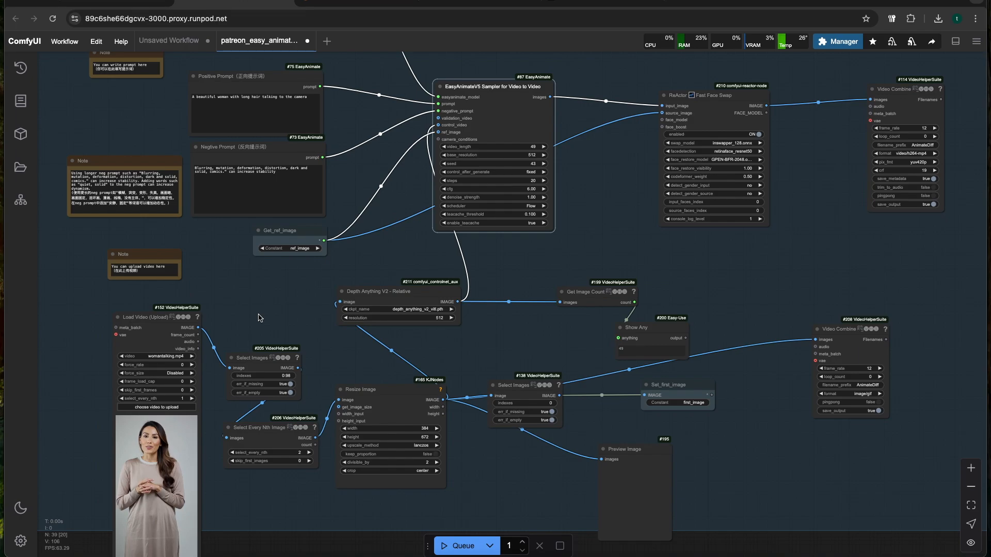
{"action": "left_click_drag", "start_coordinate": [247, 320], "coordinate": [212, 313]}
{"action": "key", "text": "ctrl+Return"}
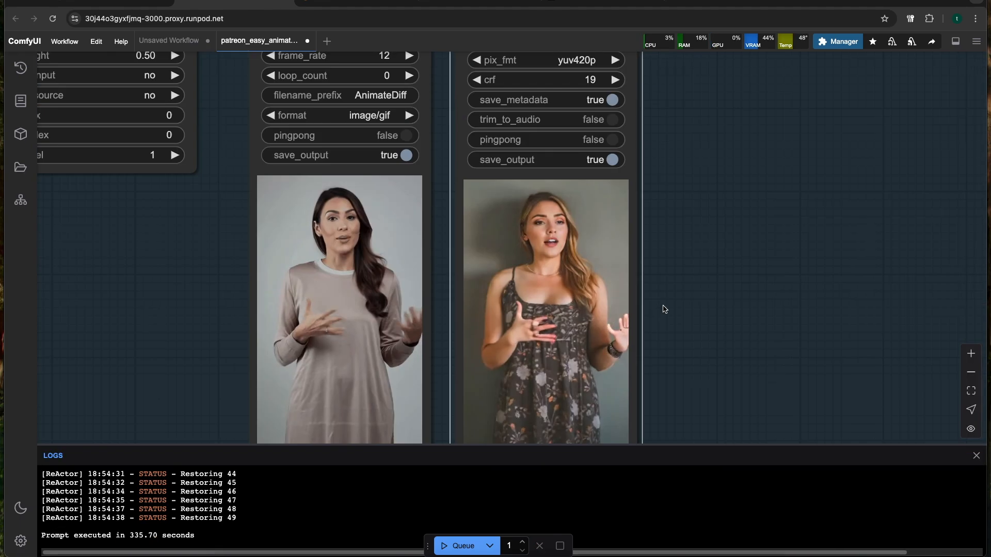
Compare the generated video with the source video in the two adjacent Video Combine previews
{"action": "left_click_drag", "start_coordinate": [709, 329], "coordinate": [756, 276]}
{"action": "scroll", "coordinate": [736, 277], "scroll_direction": "down", "scroll_amount": 1}
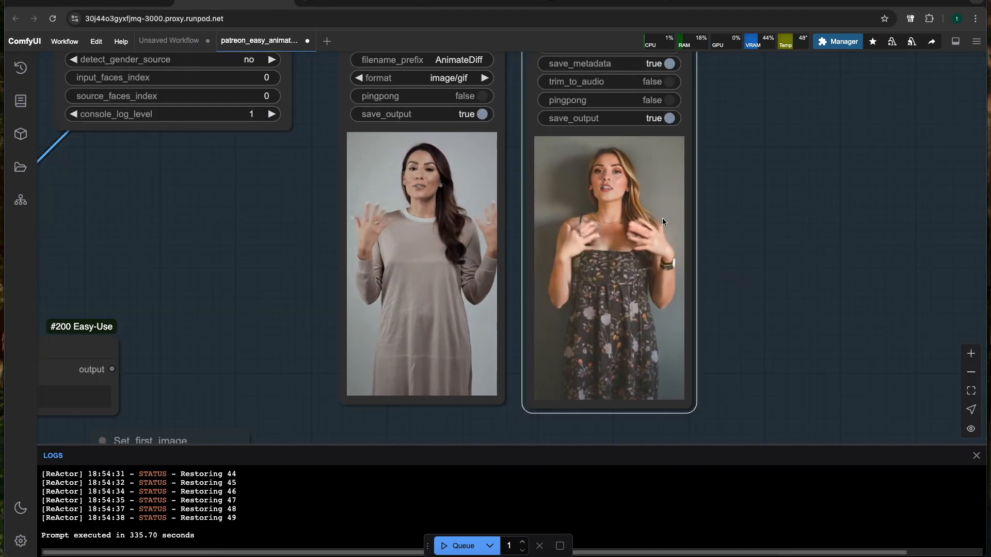
{"action": "scroll", "coordinate": [714, 226], "scroll_direction": "up", "scroll_amount": 2}
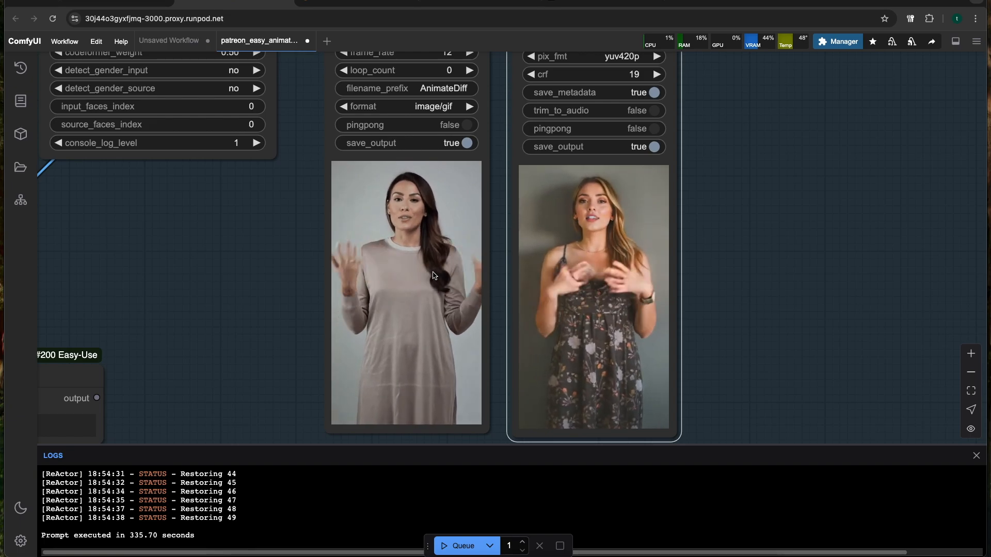
{"action": "scroll", "coordinate": [423, 273], "scroll_direction": "up", "scroll_amount": 3}
{"action": "scroll", "coordinate": [408, 298], "scroll_direction": "down", "scroll_amount": 1}
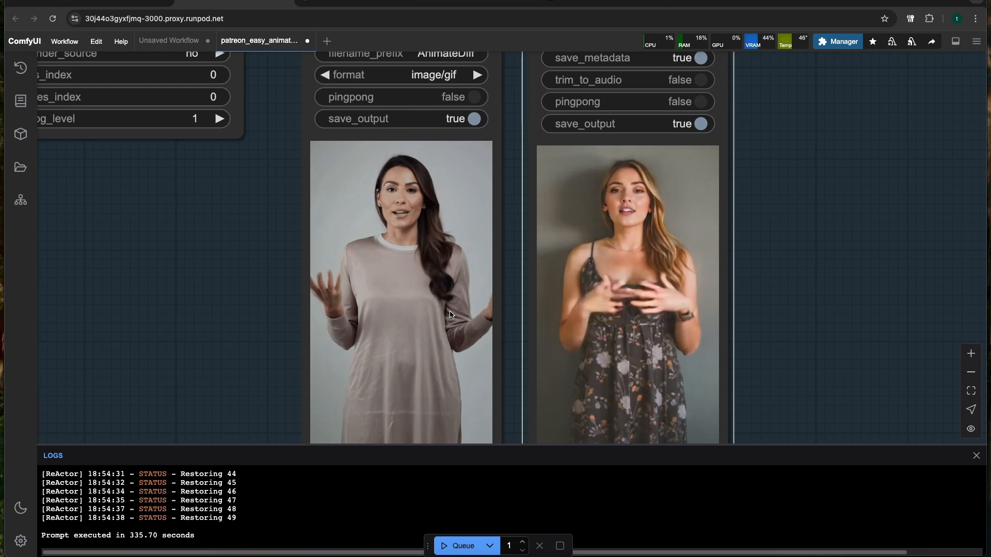
{"action": "scroll", "coordinate": [438, 310], "scroll_direction": "down", "scroll_amount": 2}
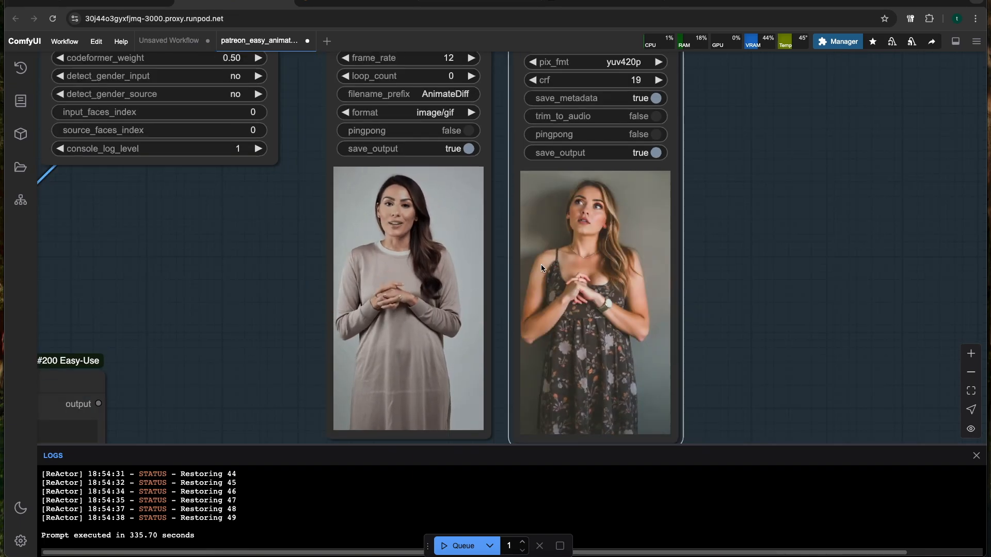
{"action": "scroll", "coordinate": [468, 259], "scroll_direction": "down", "scroll_amount": 2}
{"action": "scroll", "coordinate": [451, 271], "scroll_direction": "up", "scroll_amount": 5}
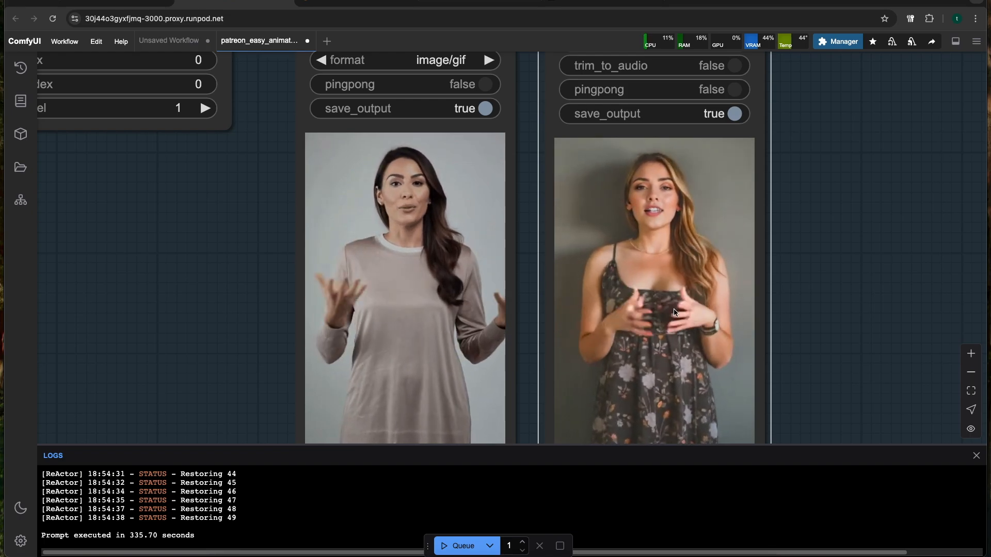
{"action": "scroll", "coordinate": [660, 306], "scroll_direction": "down", "scroll_amount": 5}
{"action": "scroll", "coordinate": [511, 279], "scroll_direction": "up", "scroll_amount": 7}
{"action": "scroll", "coordinate": [512, 279], "scroll_direction": "down", "scroll_amount": 6}
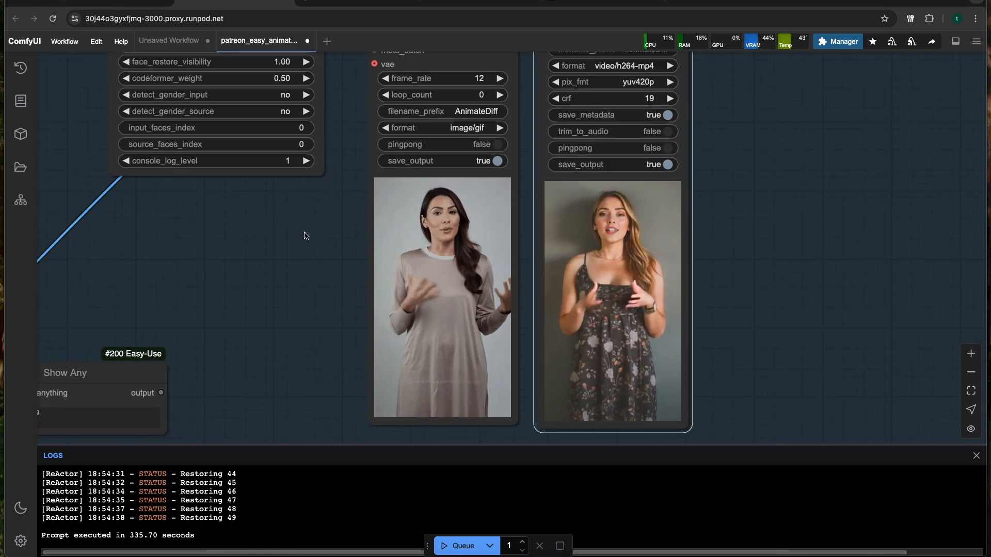
{"action": "scroll", "coordinate": [457, 145], "scroll_direction": "up", "scroll_amount": 4}
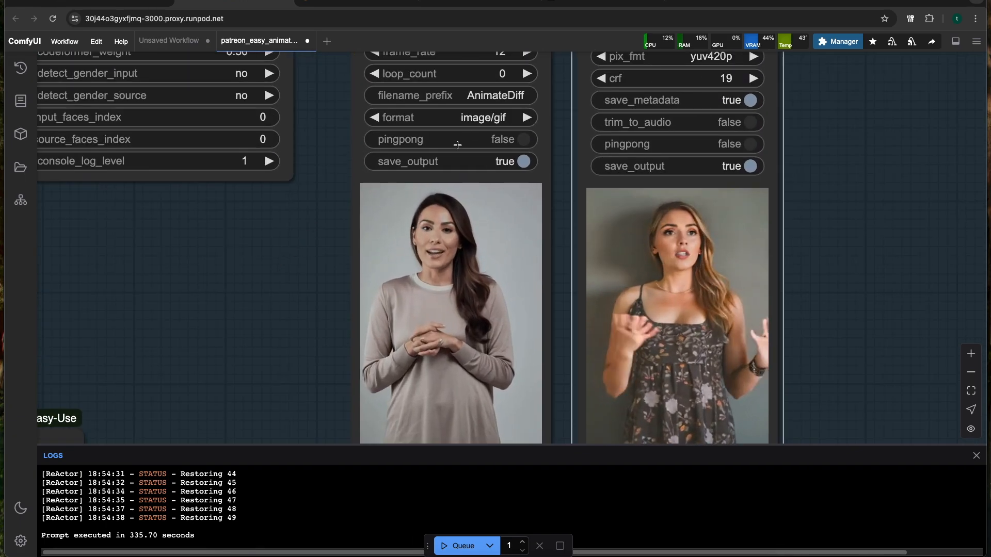
Set the source video's Video Combine format to video/h264-mp4 and move that node up level with the output Video Combine node
{"action": "left_click", "coordinate": [480, 118]}
{"action": "left_click", "coordinate": [467, 233]}
{"action": "scroll", "coordinate": [429, 241], "scroll_direction": "down", "scroll_amount": 5}
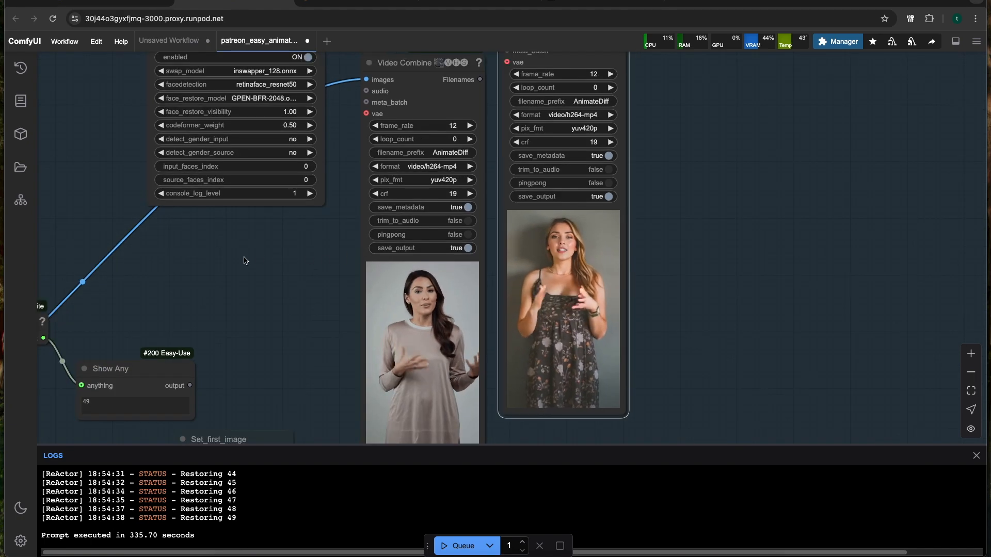
{"action": "left_click_drag", "start_coordinate": [245, 260], "coordinate": [317, 256]}
{"action": "scroll", "coordinate": [317, 256], "scroll_direction": "down", "scroll_amount": 4}
{"action": "left_click_drag", "start_coordinate": [439, 120], "coordinate": [442, 86]}
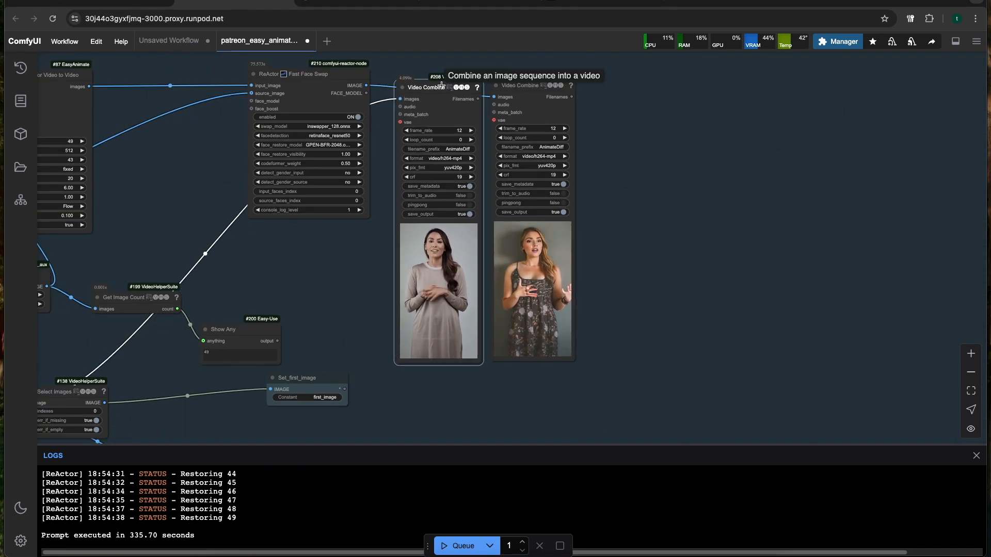
Change the Flux group's upper CLIP Text Encode prompt to "An animated beautiful anime woman talking"
{"action": "scroll", "coordinate": [305, 194], "scroll_direction": "down", "scroll_amount": 5}
{"action": "left_click_drag", "start_coordinate": [273, 195], "coordinate": [435, 294]}
{"action": "left_click_drag", "start_coordinate": [345, 217], "coordinate": [212, 521]}
{"action": "scroll", "coordinate": [413, 310], "scroll_direction": "up", "scroll_amount": 8}
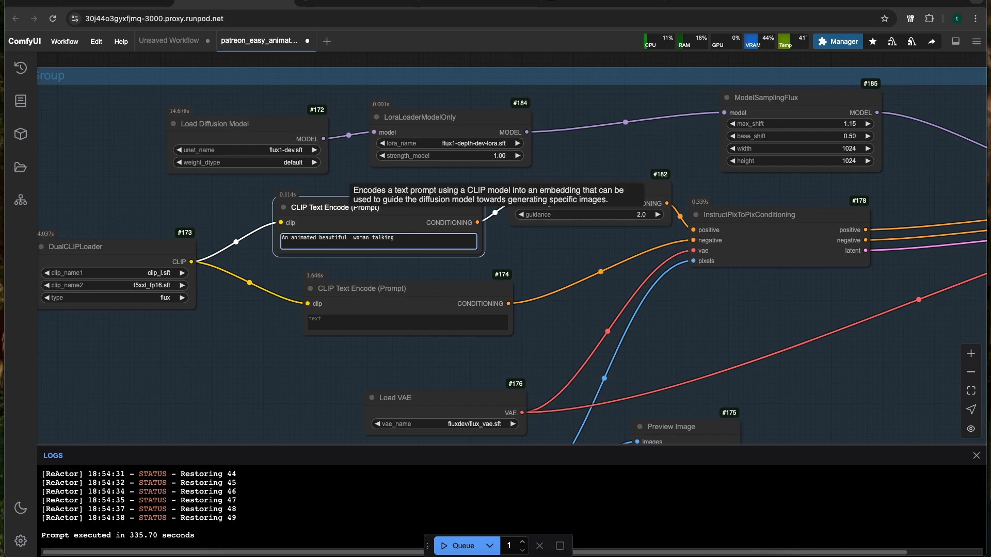
{"action": "scroll", "coordinate": [365, 246], "scroll_direction": "down", "scroll_amount": 3}
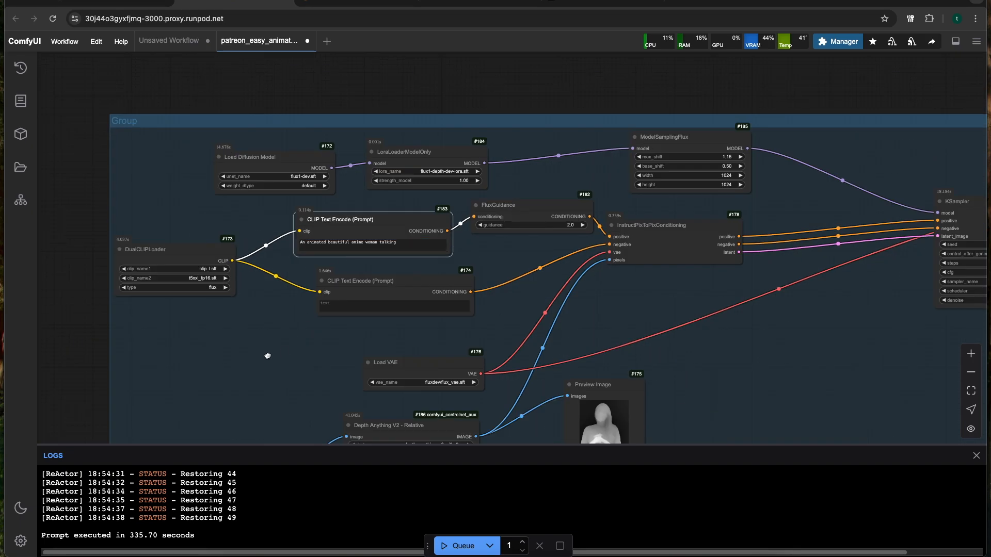
Change the EasyAnimate positive prompt to "A beautiful anime woman with long hair talking to the camera"
{"action": "left_click_drag", "start_coordinate": [269, 364], "coordinate": [303, 77]}
{"action": "left_click_drag", "start_coordinate": [464, 273], "coordinate": [524, 145]}
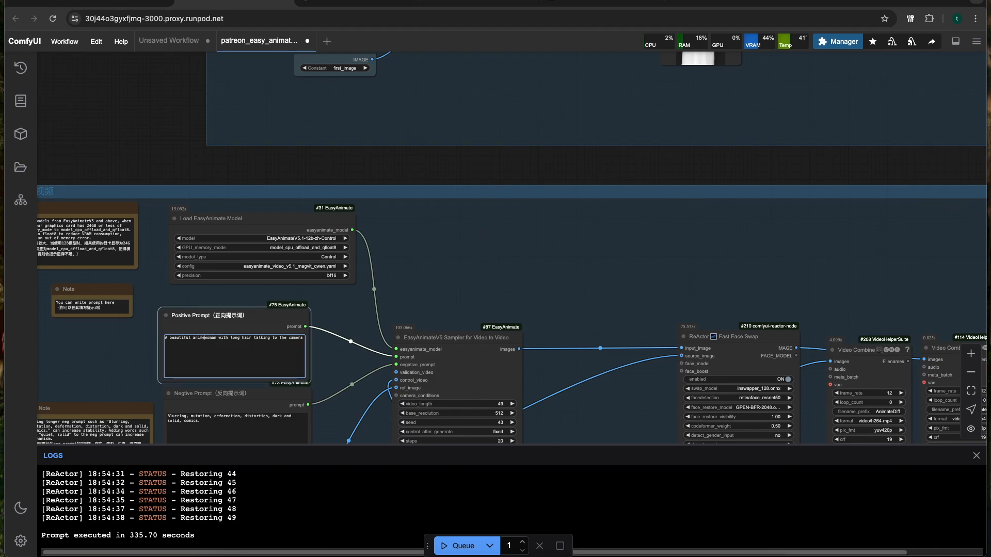
Inspect the new anime reference image in the Flux group's Preview Image node beside the VAE Decode node
{"action": "scroll", "coordinate": [400, 264], "scroll_direction": "down", "scroll_amount": 4}
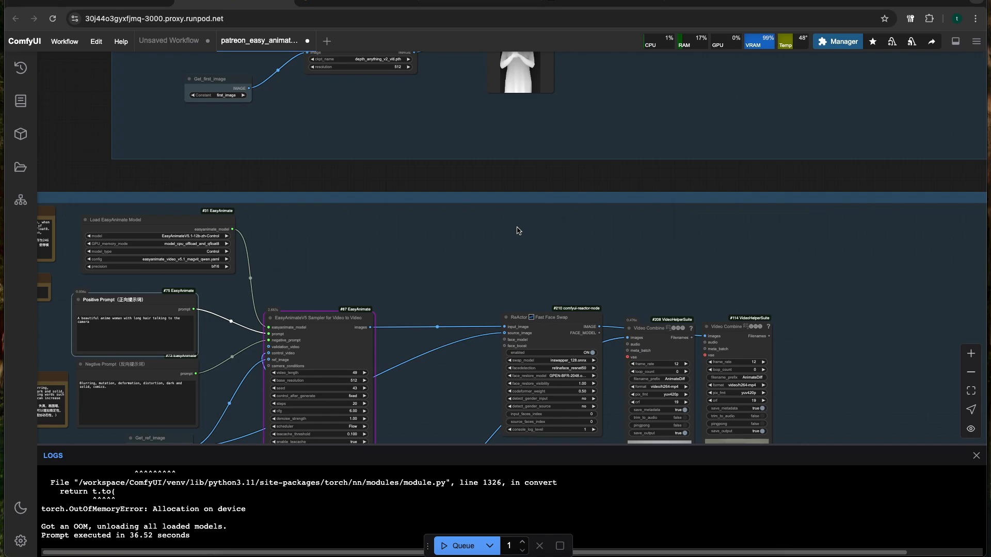
{"action": "left_click_drag", "start_coordinate": [704, 98], "coordinate": [441, 297]}
{"action": "left_click_drag", "start_coordinate": [456, 237], "coordinate": [471, 270]}
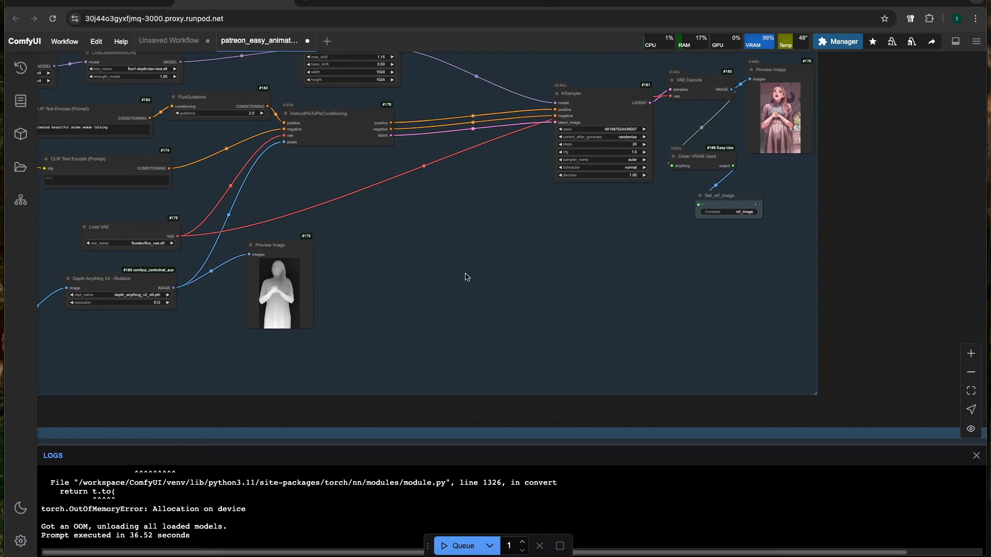
Examine the EasyAnimate group's nodes and Video Combine previews together with the Flux group's node chain
{"action": "left_click_drag", "start_coordinate": [416, 302], "coordinate": [520, 222]}
{"action": "left_click_drag", "start_coordinate": [312, 407], "coordinate": [498, 269]}
{"action": "scroll", "coordinate": [484, 286], "scroll_direction": "down", "scroll_amount": 2}
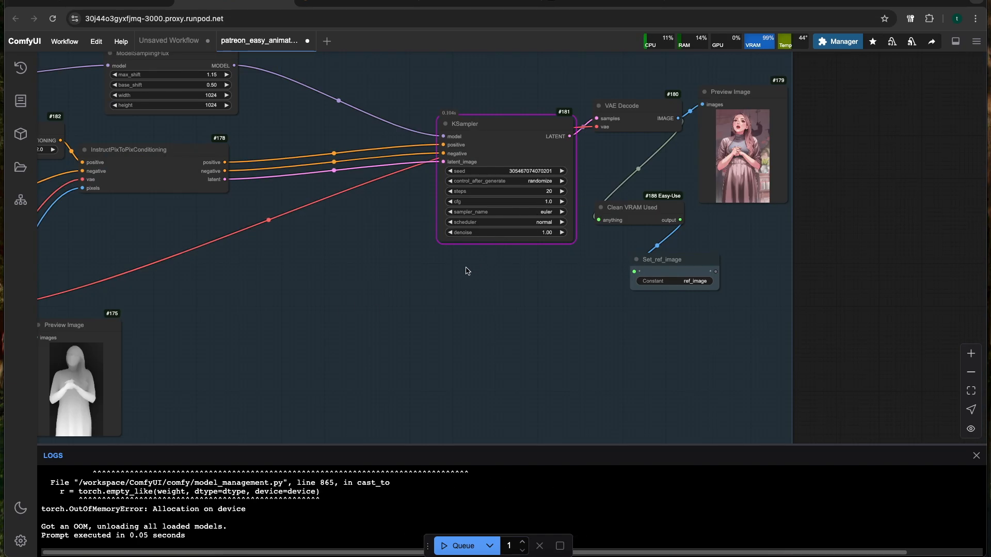
{"action": "left_click_drag", "start_coordinate": [364, 282], "coordinate": [500, 277]}
{"action": "scroll", "coordinate": [437, 286], "scroll_direction": "down", "scroll_amount": 2}
{"action": "left_click_drag", "start_coordinate": [433, 288], "coordinate": [601, 254]}
{"action": "scroll", "coordinate": [604, 257], "scroll_direction": "down", "scroll_amount": 2}
{"action": "scroll", "coordinate": [613, 259], "scroll_direction": "up", "scroll_amount": 1}
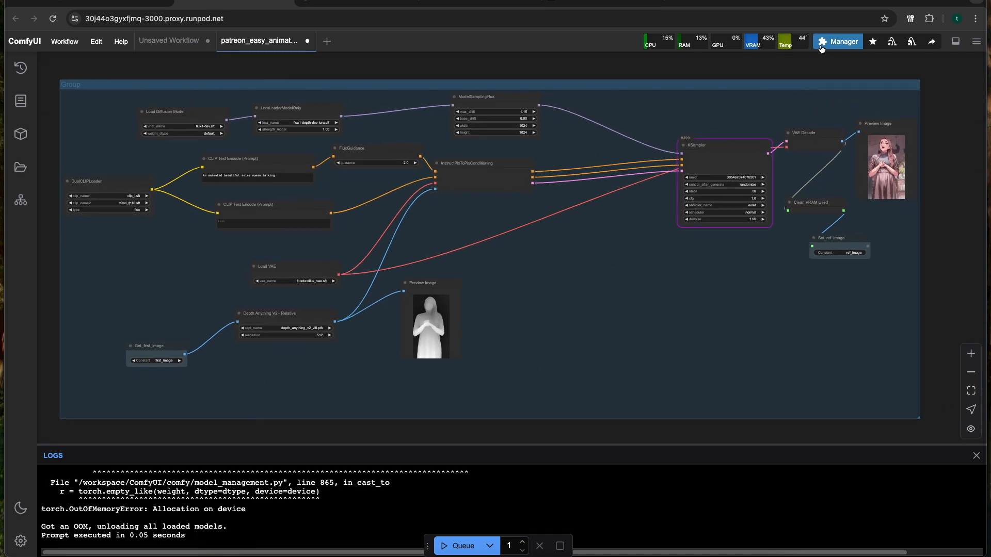
Restart the ComfyUI server from the ComfyUI Manager and confirm the reboot
{"action": "left_click", "coordinate": [832, 43]}
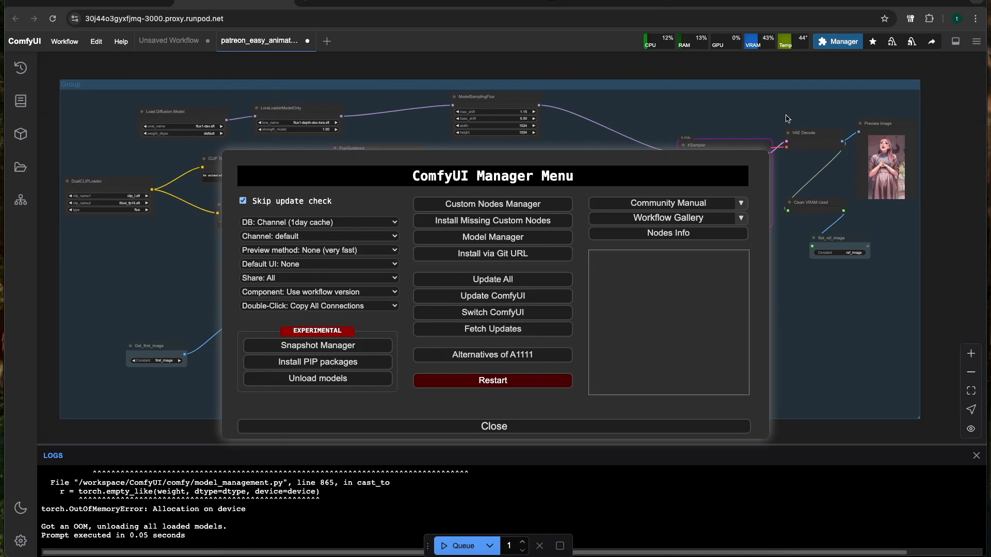
{"action": "left_click", "coordinate": [489, 382]}
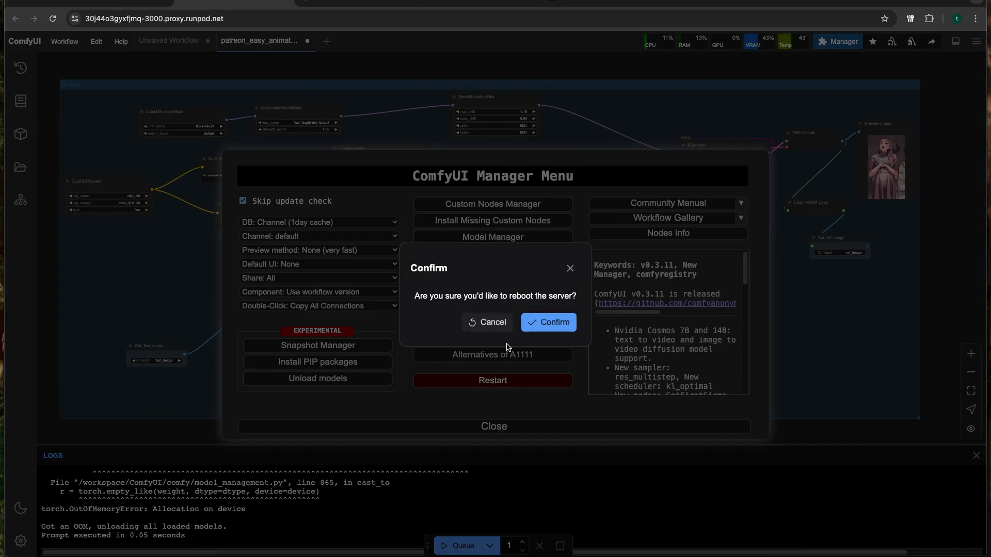
{"action": "left_click", "coordinate": [547, 323]}
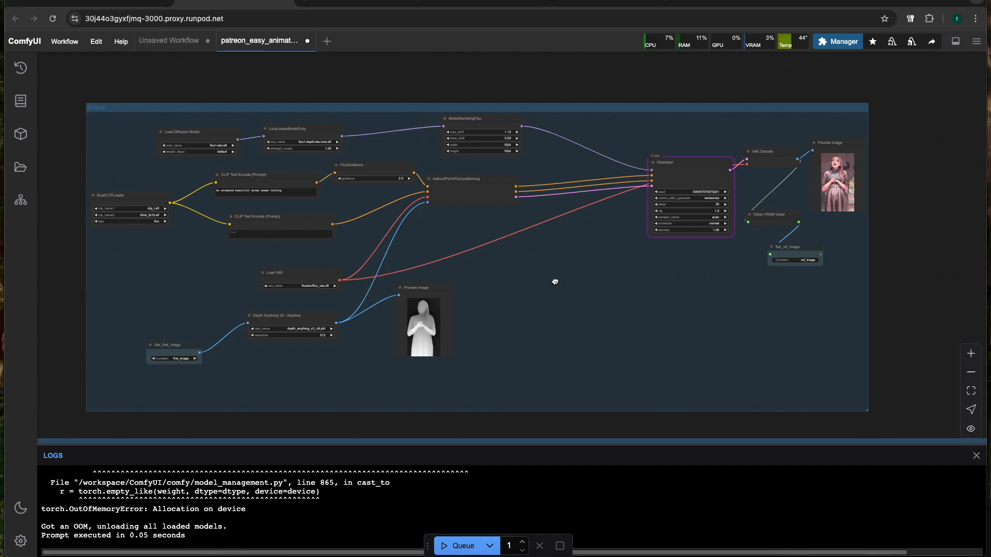
Review the EasyAnimate model loader, prompts, video-to-video sampler, ReActor face swap and Video Combine nodes
{"action": "scroll", "coordinate": [555, 281], "scroll_direction": "up", "scroll_amount": 4}
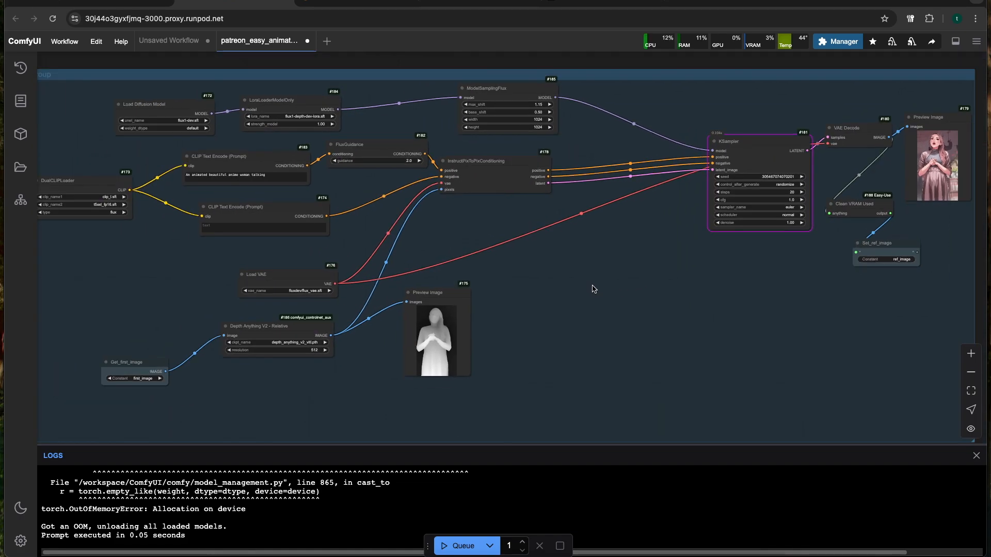
{"action": "scroll", "coordinate": [592, 289], "scroll_direction": "down", "scroll_amount": 10}
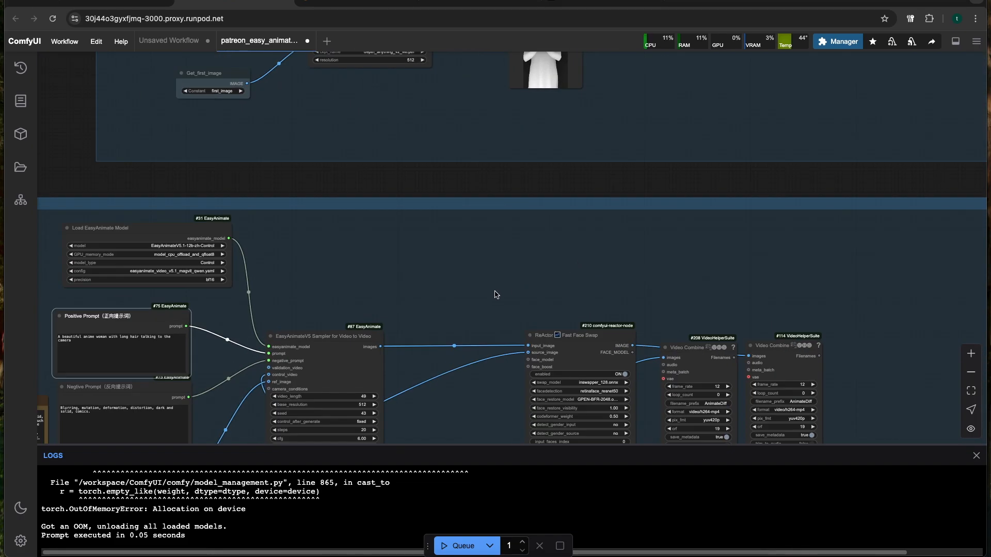
{"action": "scroll", "coordinate": [494, 295], "scroll_direction": "down", "scroll_amount": 5}
{"action": "scroll", "coordinate": [552, 253], "scroll_direction": "up", "scroll_amount": 2}
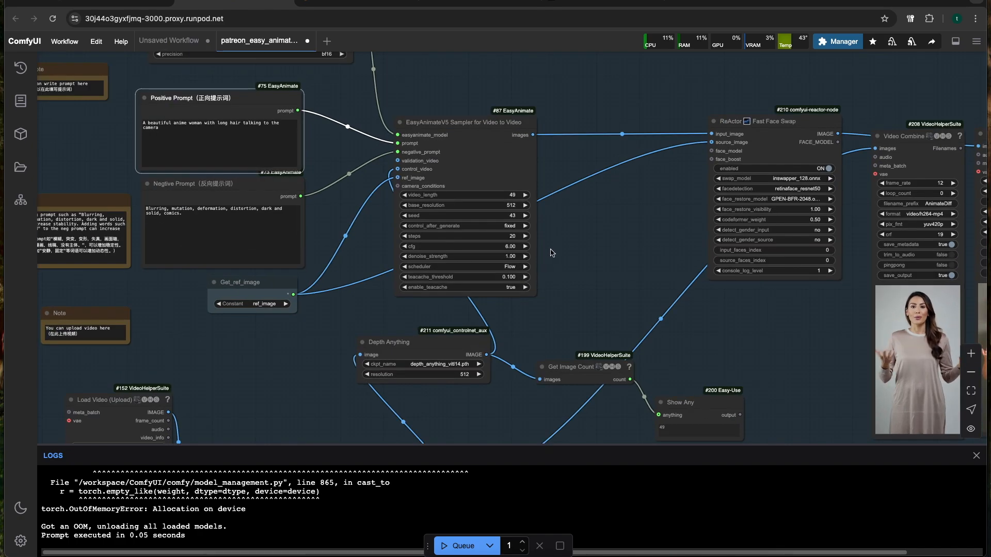
{"action": "scroll", "coordinate": [551, 253], "scroll_direction": "down", "scroll_amount": 3}
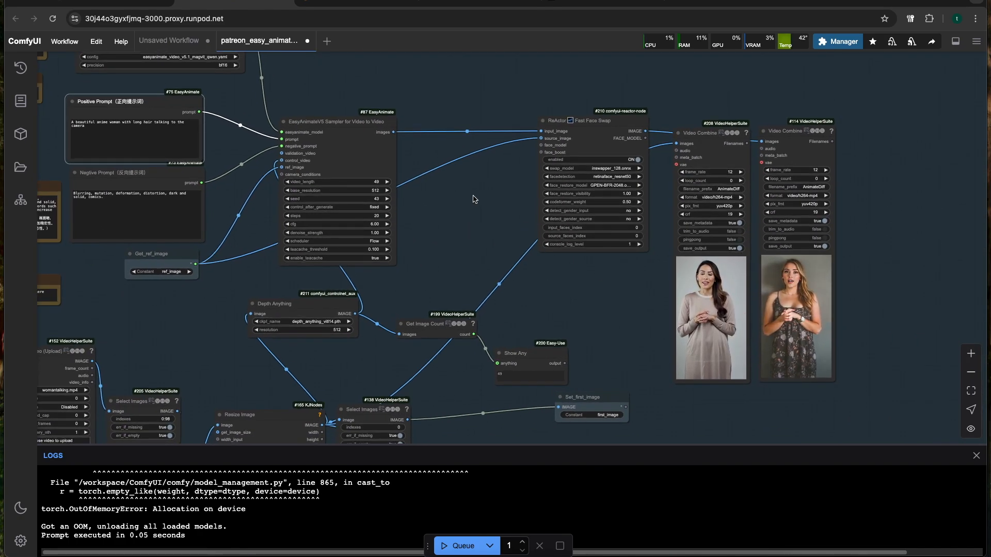
{"action": "scroll", "coordinate": [474, 199], "scroll_direction": "up", "scroll_amount": 5}
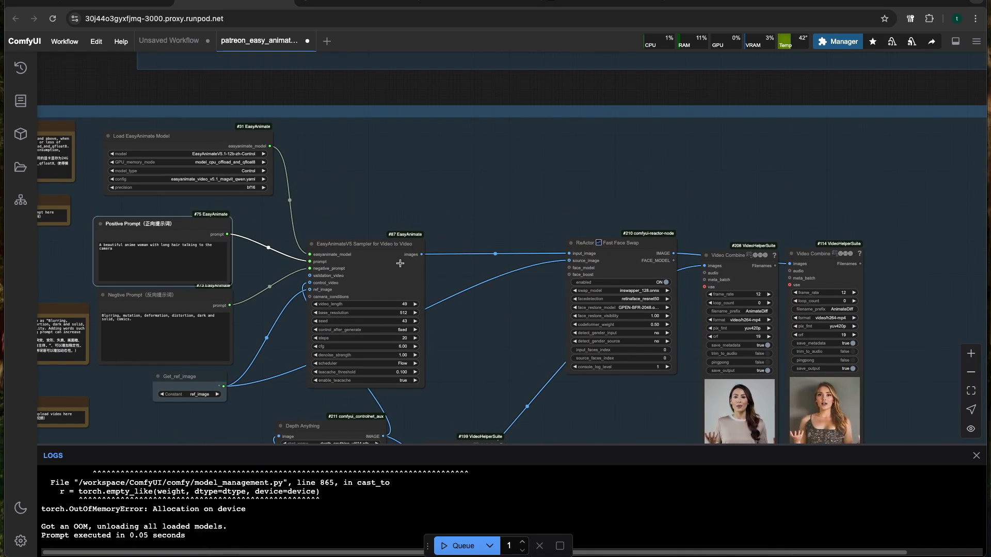
{"action": "scroll", "coordinate": [389, 273], "scroll_direction": "down", "scroll_amount": 3}
{"action": "left_click_drag", "start_coordinate": [442, 208], "coordinate": [356, 319]}
{"action": "left_click_drag", "start_coordinate": [370, 216], "coordinate": [282, 349]}
{"action": "left_click_drag", "start_coordinate": [500, 254], "coordinate": [387, 326]}
Compare the generated anime woman video with the source video in the two Video Combine previews
{"action": "scroll", "coordinate": [410, 303], "scroll_direction": "up", "scroll_amount": 4}
{"action": "left_click_drag", "start_coordinate": [477, 281], "coordinate": [645, 283]}
{"action": "scroll", "coordinate": [619, 281], "scroll_direction": "down", "scroll_amount": 2}
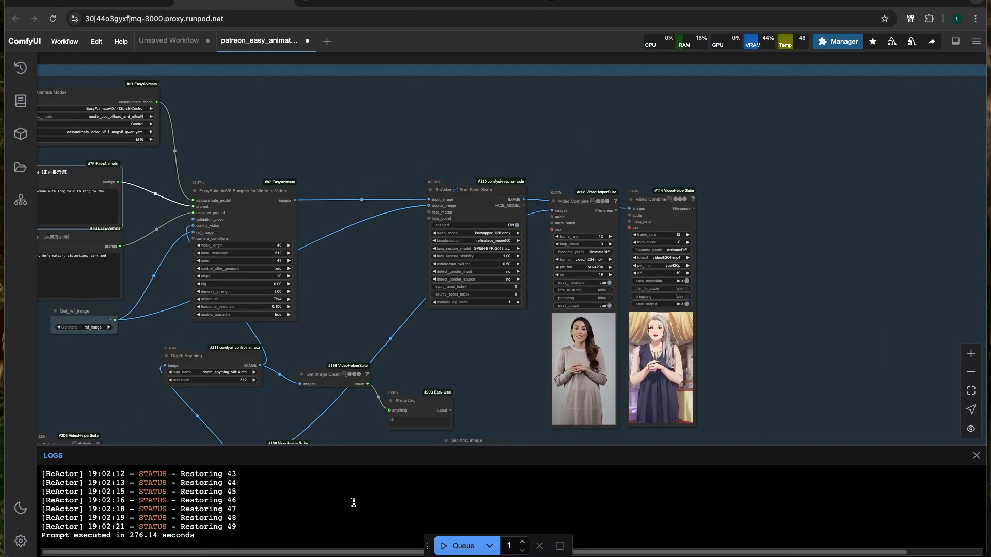
{"action": "scroll", "coordinate": [670, 412], "scroll_direction": "up", "scroll_amount": 10}
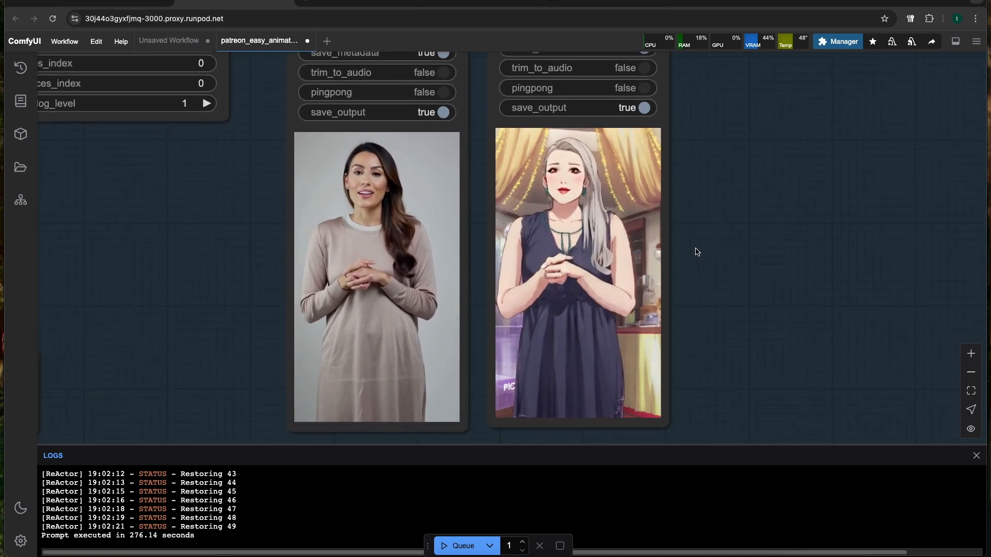
{"action": "scroll", "coordinate": [695, 249], "scroll_direction": "down", "scroll_amount": 1}
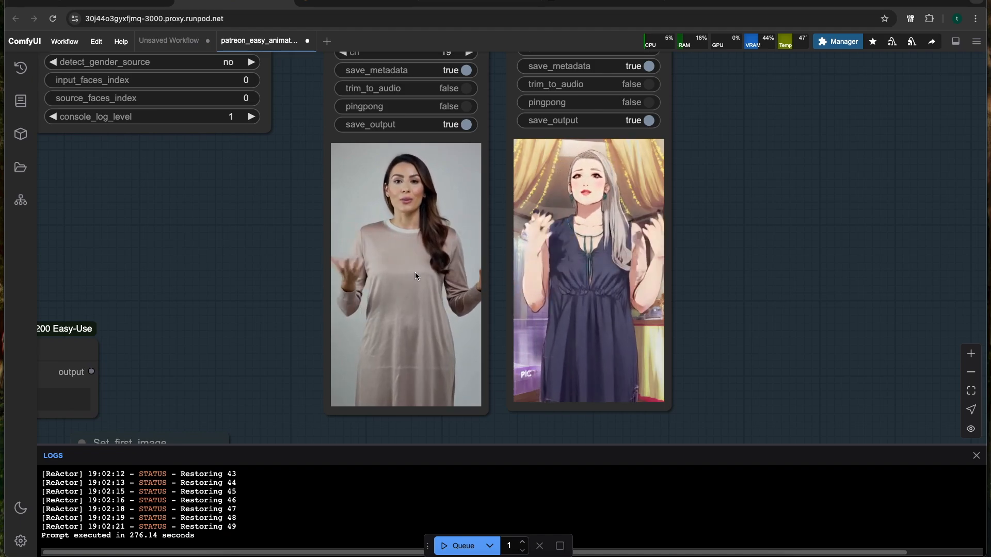
{"action": "scroll", "coordinate": [432, 254], "scroll_direction": "down", "scroll_amount": 4}
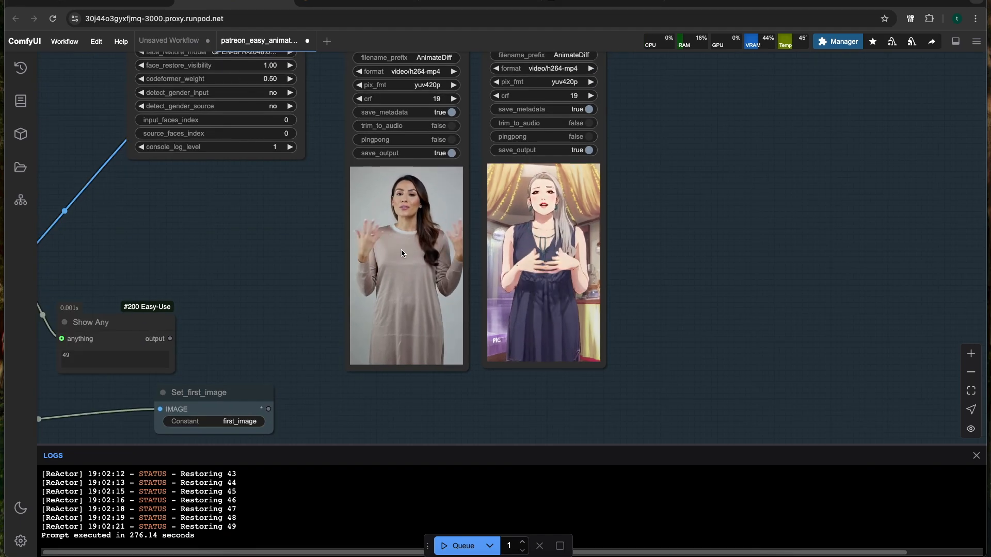
Load AnimateDiff_00011.mp4 from the videos folder as the source video in the Load Video (Upload) node
{"action": "left_click_drag", "start_coordinate": [294, 272], "coordinate": [527, 218]}
{"action": "scroll", "coordinate": [365, 267], "scroll_direction": "down", "scroll_amount": 2}
{"action": "left_click_drag", "start_coordinate": [252, 322], "coordinate": [432, 238]}
{"action": "left_click_drag", "start_coordinate": [170, 396], "coordinate": [474, 346]}
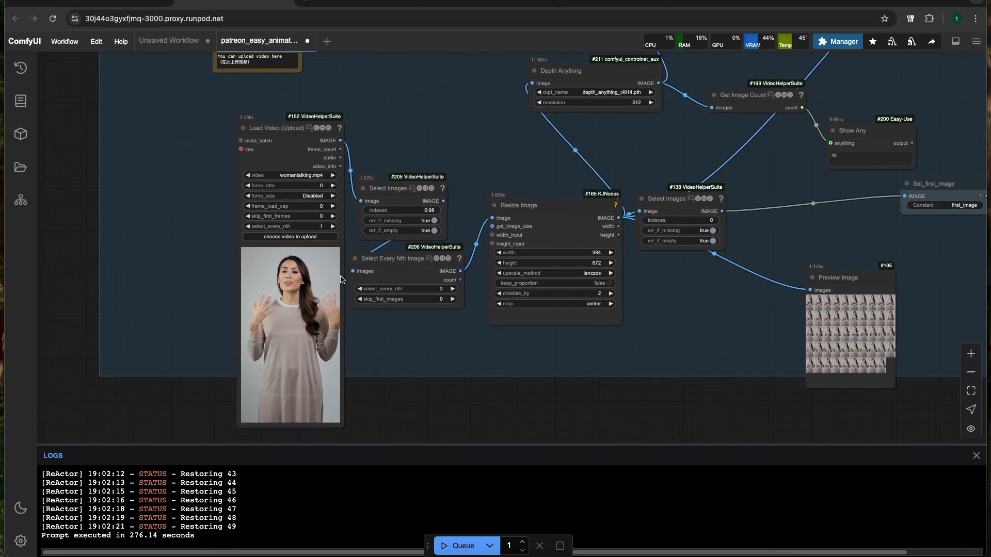
{"action": "left_click", "coordinate": [290, 236]}
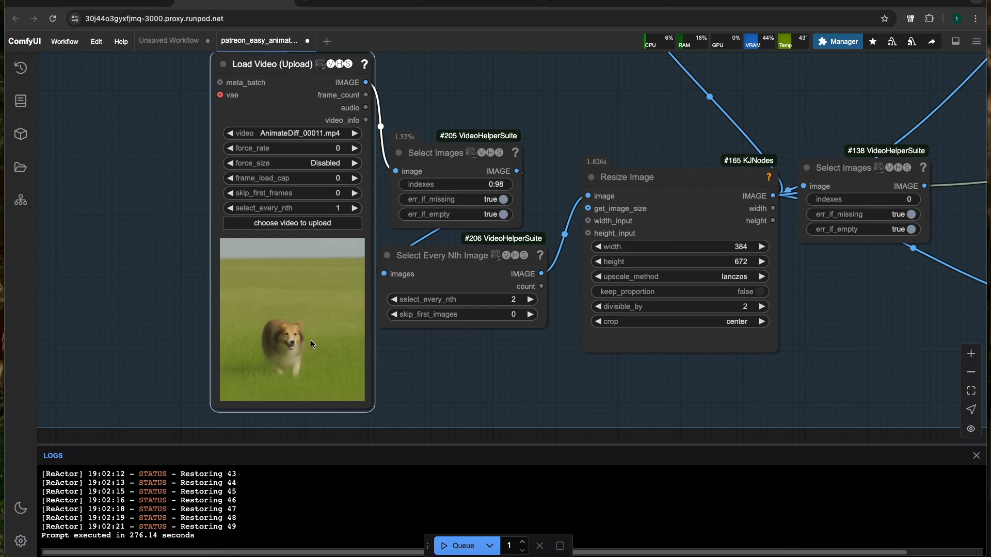
{"action": "scroll", "coordinate": [334, 309], "scroll_direction": "down", "scroll_amount": 5}
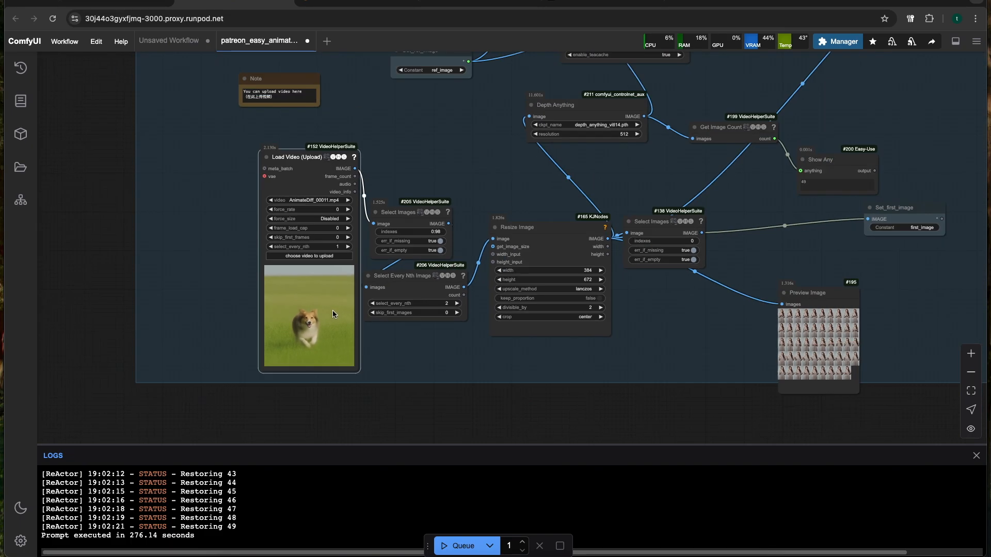
Select the entire prompt text in the Flux group's upper CLIP Text Encode node
{"action": "left_click_drag", "start_coordinate": [458, 135], "coordinate": [422, 295]}
{"action": "scroll", "coordinate": [421, 296], "scroll_direction": "down", "scroll_amount": 5}
{"action": "scroll", "coordinate": [433, 231], "scroll_direction": "up", "scroll_amount": 5}
{"action": "left_click_drag", "start_coordinate": [455, 185], "coordinate": [408, 334]}
{"action": "left_click_drag", "start_coordinate": [491, 121], "coordinate": [416, 320]}
{"action": "left_click_drag", "start_coordinate": [431, 201], "coordinate": [378, 402]}
{"action": "left_click_drag", "start_coordinate": [336, 288], "coordinate": [302, 401]}
{"action": "scroll", "coordinate": [295, 283], "scroll_direction": "up", "scroll_amount": 2}
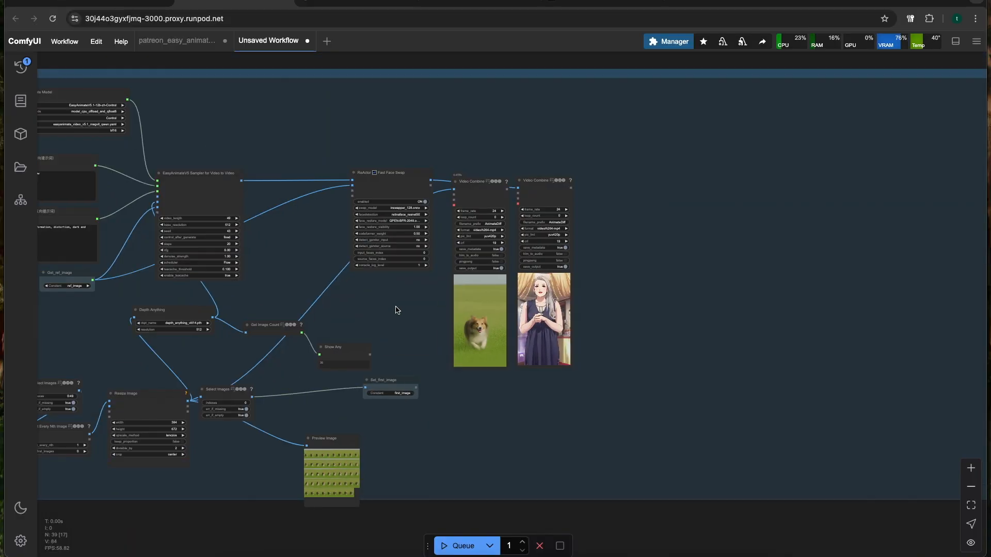
Sync the preview of the cat video's Video Combine node with the source dog video
{"action": "scroll", "coordinate": [582, 310], "scroll_direction": "up", "scroll_amount": 5}
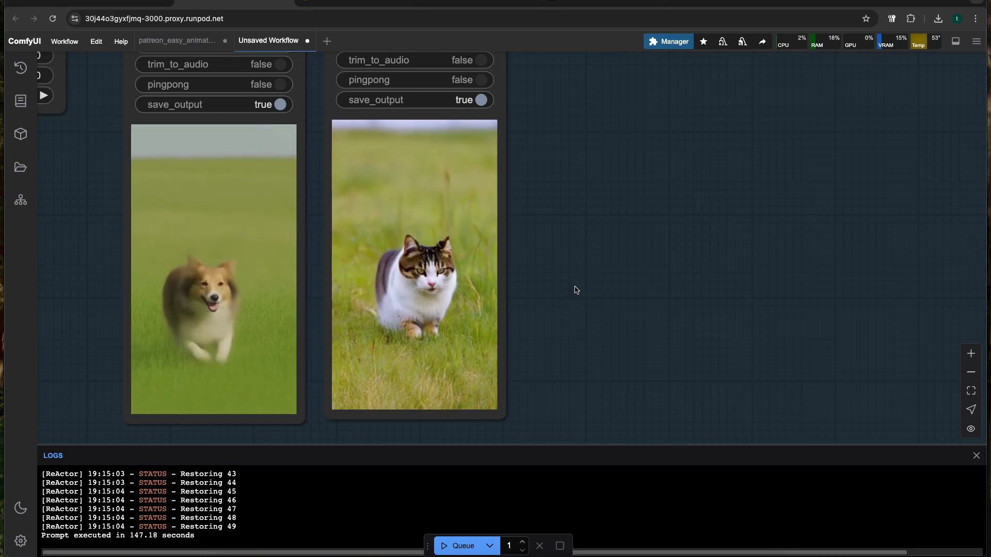
{"action": "scroll", "coordinate": [576, 290], "scroll_direction": "down", "scroll_amount": 2}
{"action": "left_click_drag", "start_coordinate": [559, 285], "coordinate": [604, 280]}
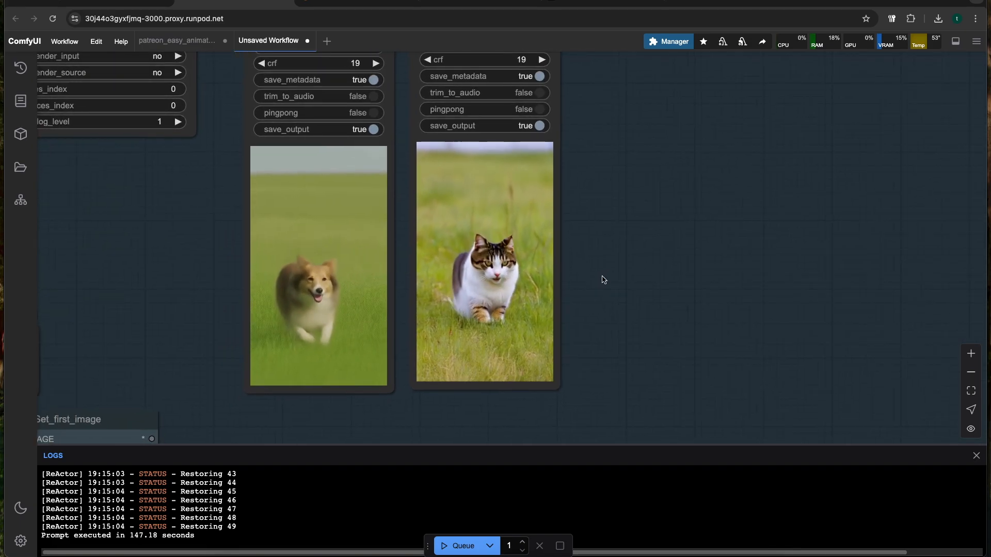
{"action": "right_click", "coordinate": [480, 280]}
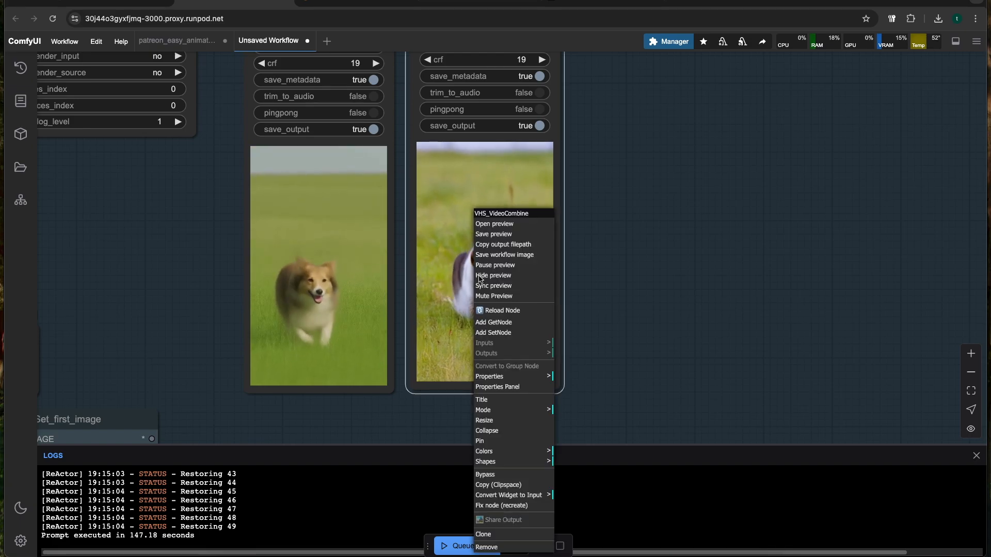
{"action": "left_click", "coordinate": [502, 284]}
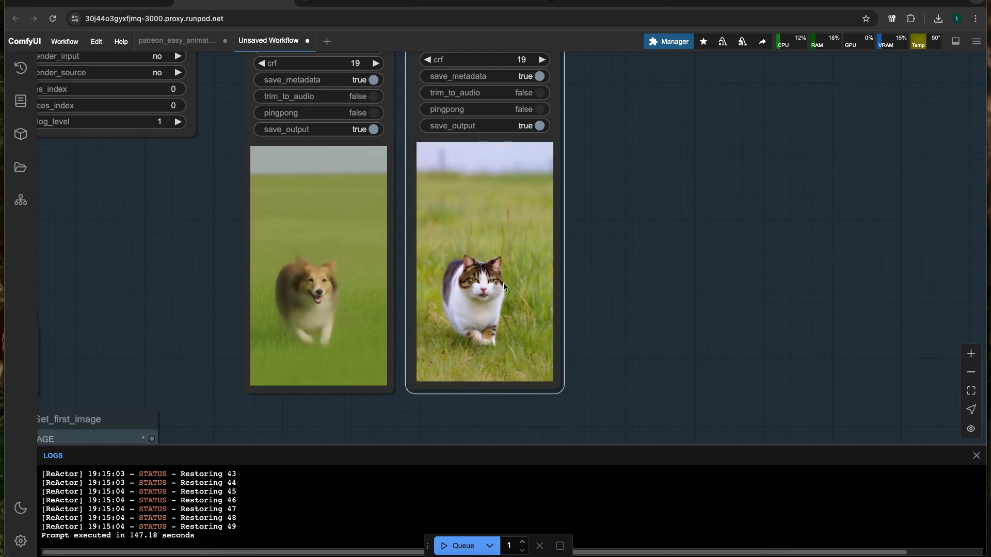
Compare the generated running cat video with the source dog video in the Video Combine previews
{"action": "scroll", "coordinate": [707, 247], "scroll_direction": "up", "scroll_amount": 3}
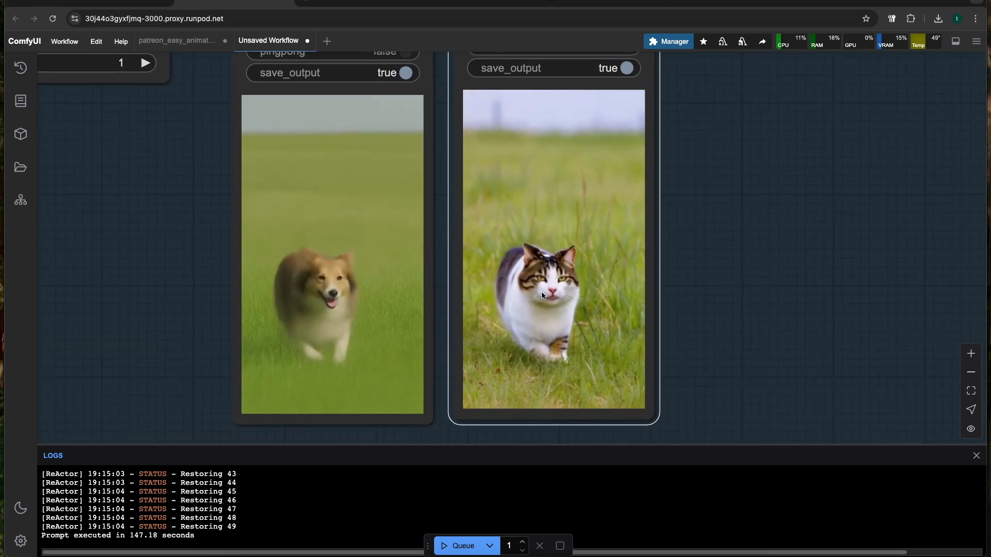
{"action": "scroll", "coordinate": [568, 271], "scroll_direction": "down", "scroll_amount": 3}
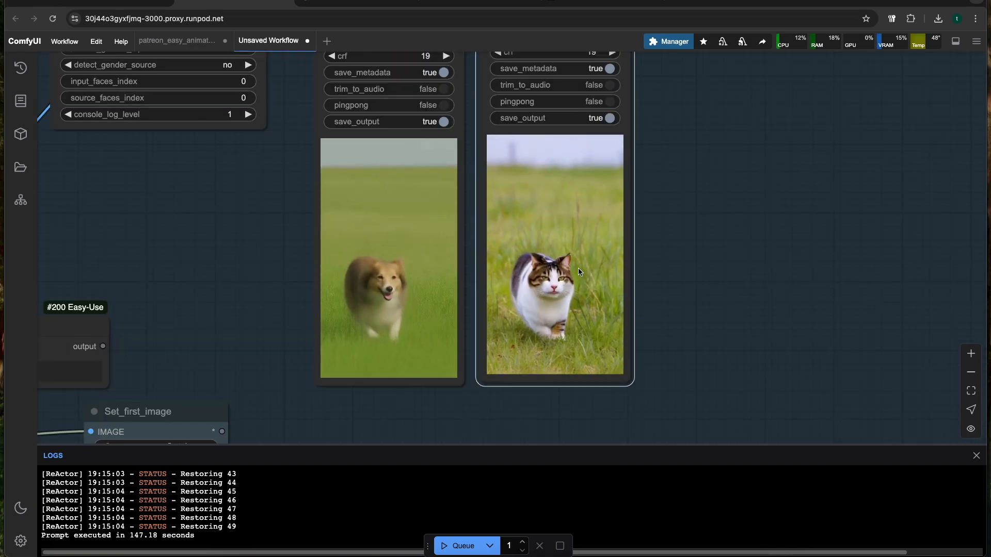
{"action": "scroll", "coordinate": [560, 279], "scroll_direction": "up", "scroll_amount": 3}
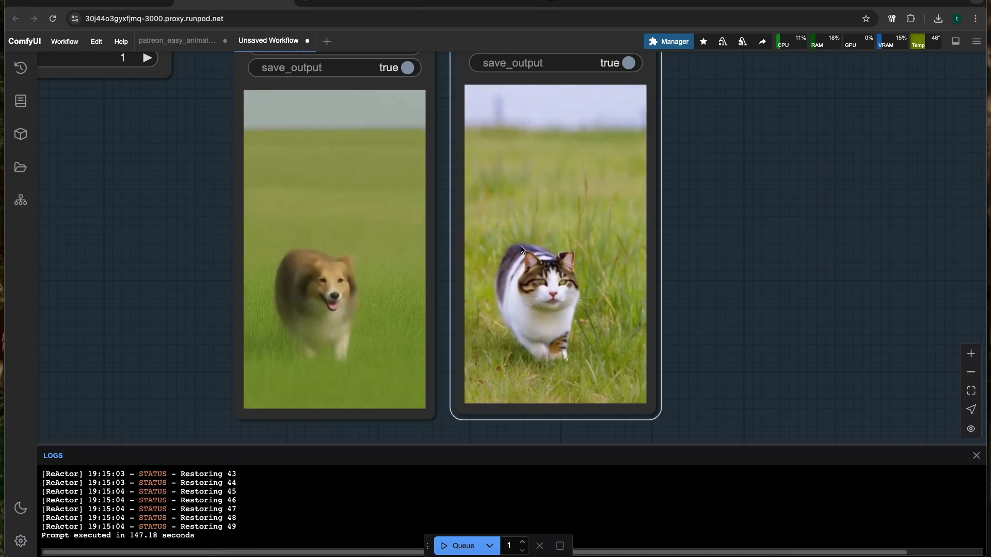
{"action": "scroll", "coordinate": [524, 249], "scroll_direction": "down", "scroll_amount": 3}
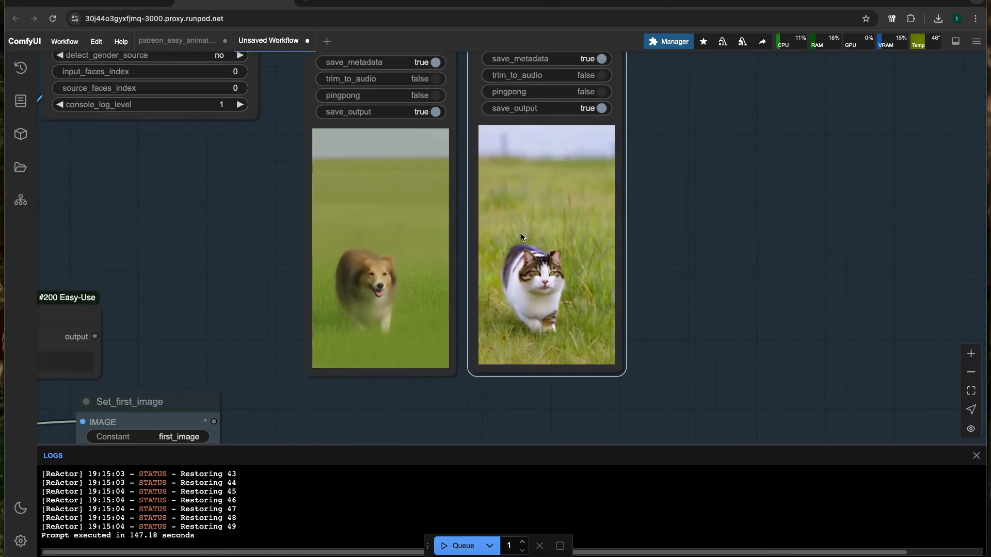
{"action": "scroll", "coordinate": [523, 237], "scroll_direction": "down", "scroll_amount": 3}
{"action": "scroll", "coordinate": [290, 260], "scroll_direction": "up", "scroll_amount": 5}
Review the EasyAnimate prompts, sampler settings and video-processing nodes behind the cat video
{"action": "left_click_drag", "start_coordinate": [281, 249], "coordinate": [306, 239]}
{"action": "scroll", "coordinate": [245, 254], "scroll_direction": "down", "scroll_amount": 3}
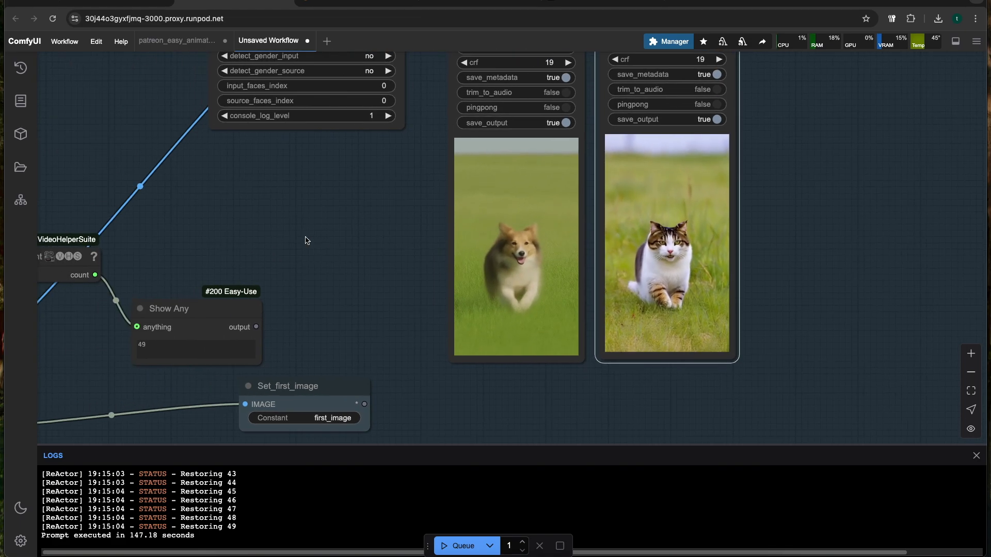
{"action": "scroll", "coordinate": [310, 236], "scroll_direction": "down", "scroll_amount": 2}
{"action": "scroll", "coordinate": [310, 234], "scroll_direction": "down", "scroll_amount": 5}
{"action": "left_click_drag", "start_coordinate": [171, 219], "coordinate": [462, 222]}
{"action": "scroll", "coordinate": [364, 202], "scroll_direction": "down", "scroll_amount": 3}
{"action": "scroll", "coordinate": [363, 201], "scroll_direction": "up", "scroll_amount": 4}
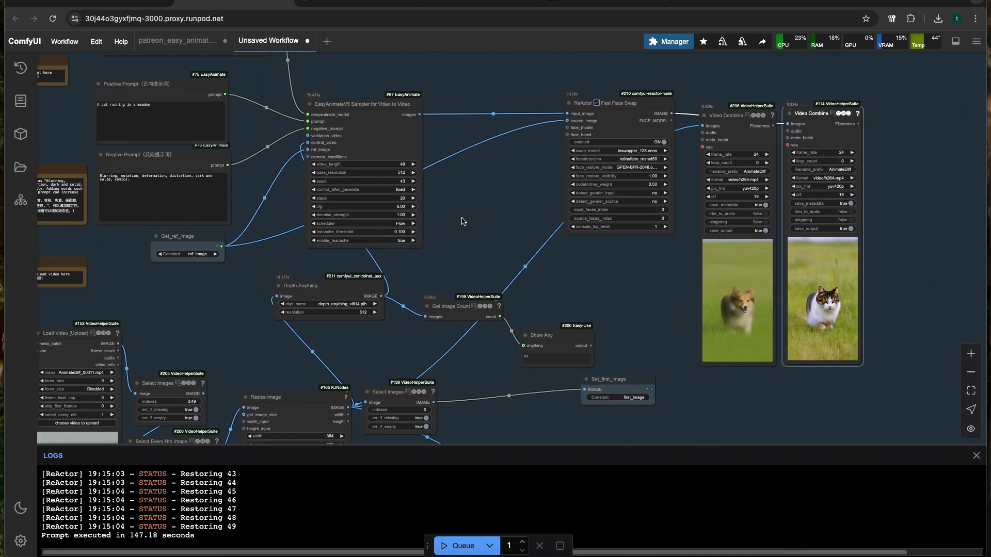